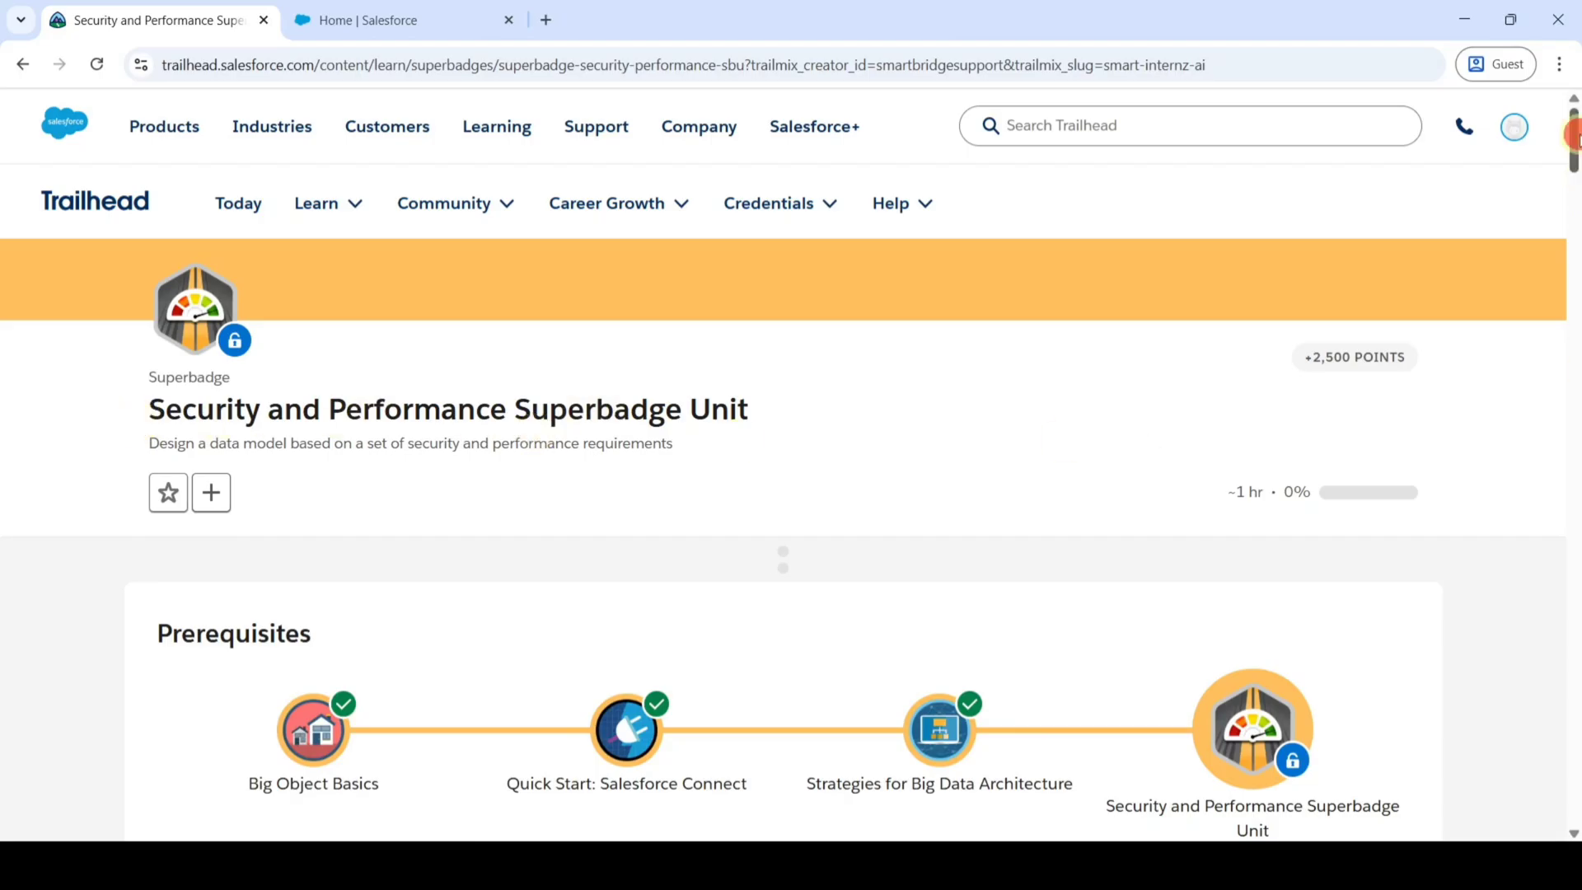
Launch the Trailhead hands-on org so its Setup home opens.
left_click_drag(1574, 136, 1536, 692)
scroll(1533, 689, "down", 1)
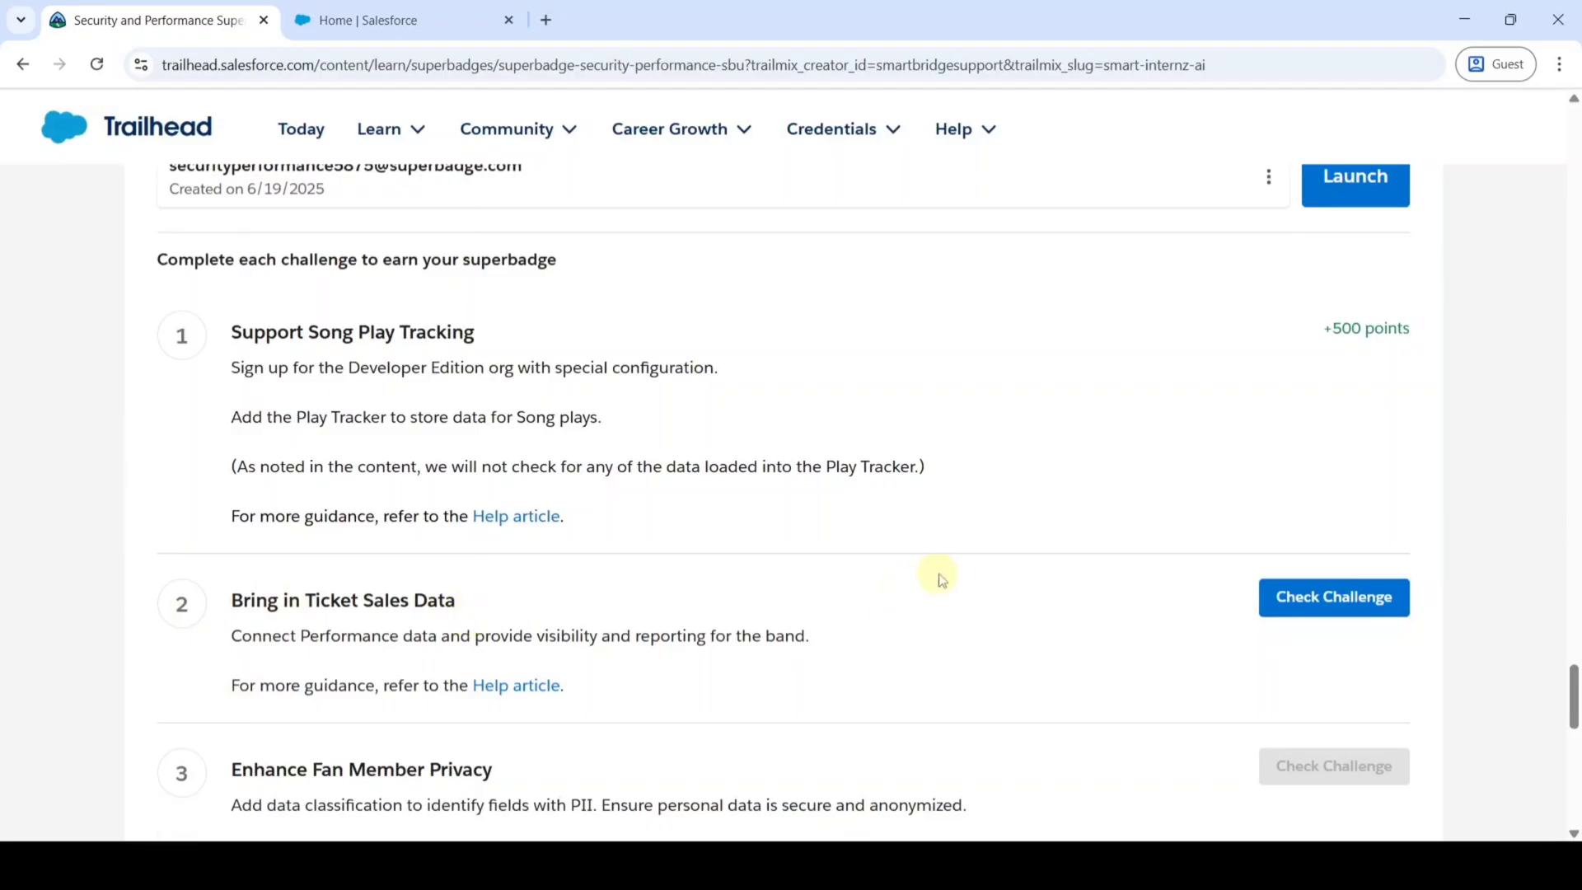
scroll(953, 576, "up", 5)
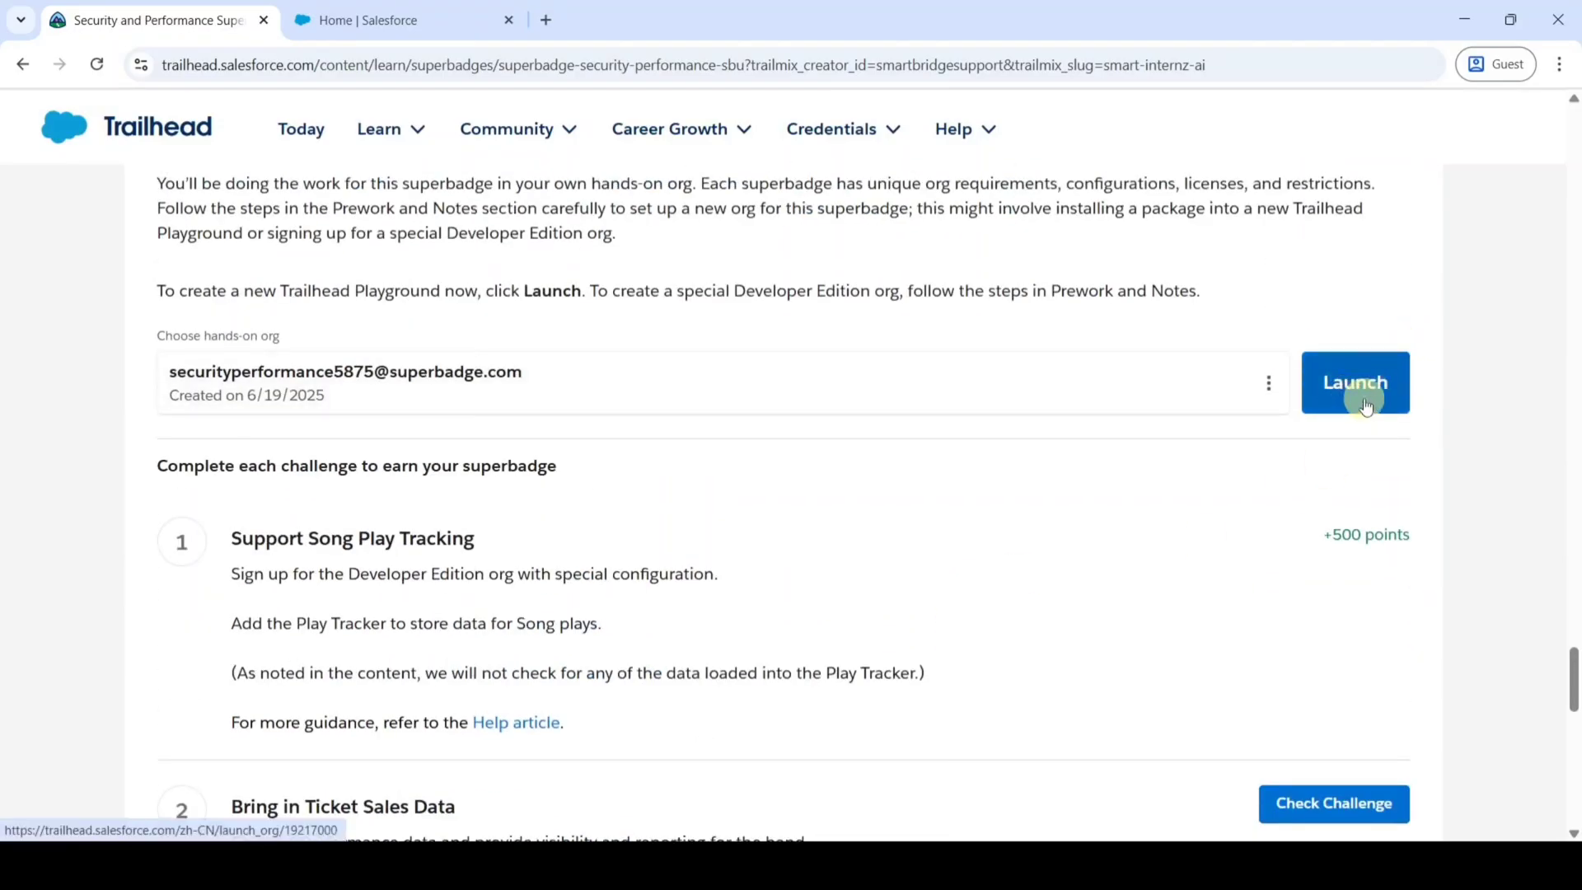
left_click(1357, 403)
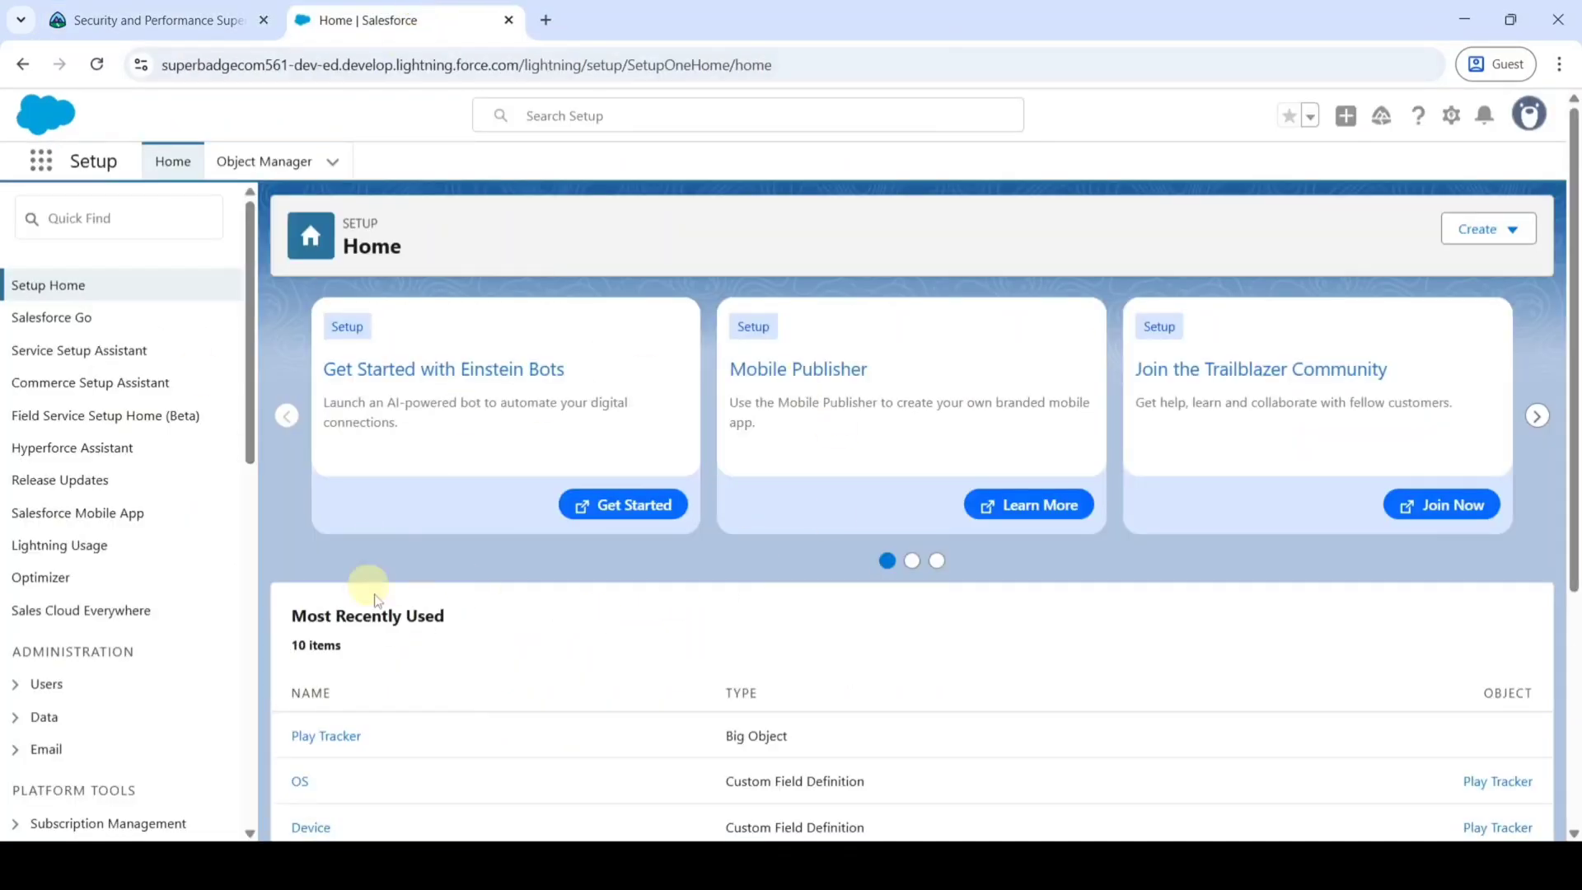
Return to Trailhead and review the Bring in Ticket Sales Data challenge requirements.
left_click(175, 34)
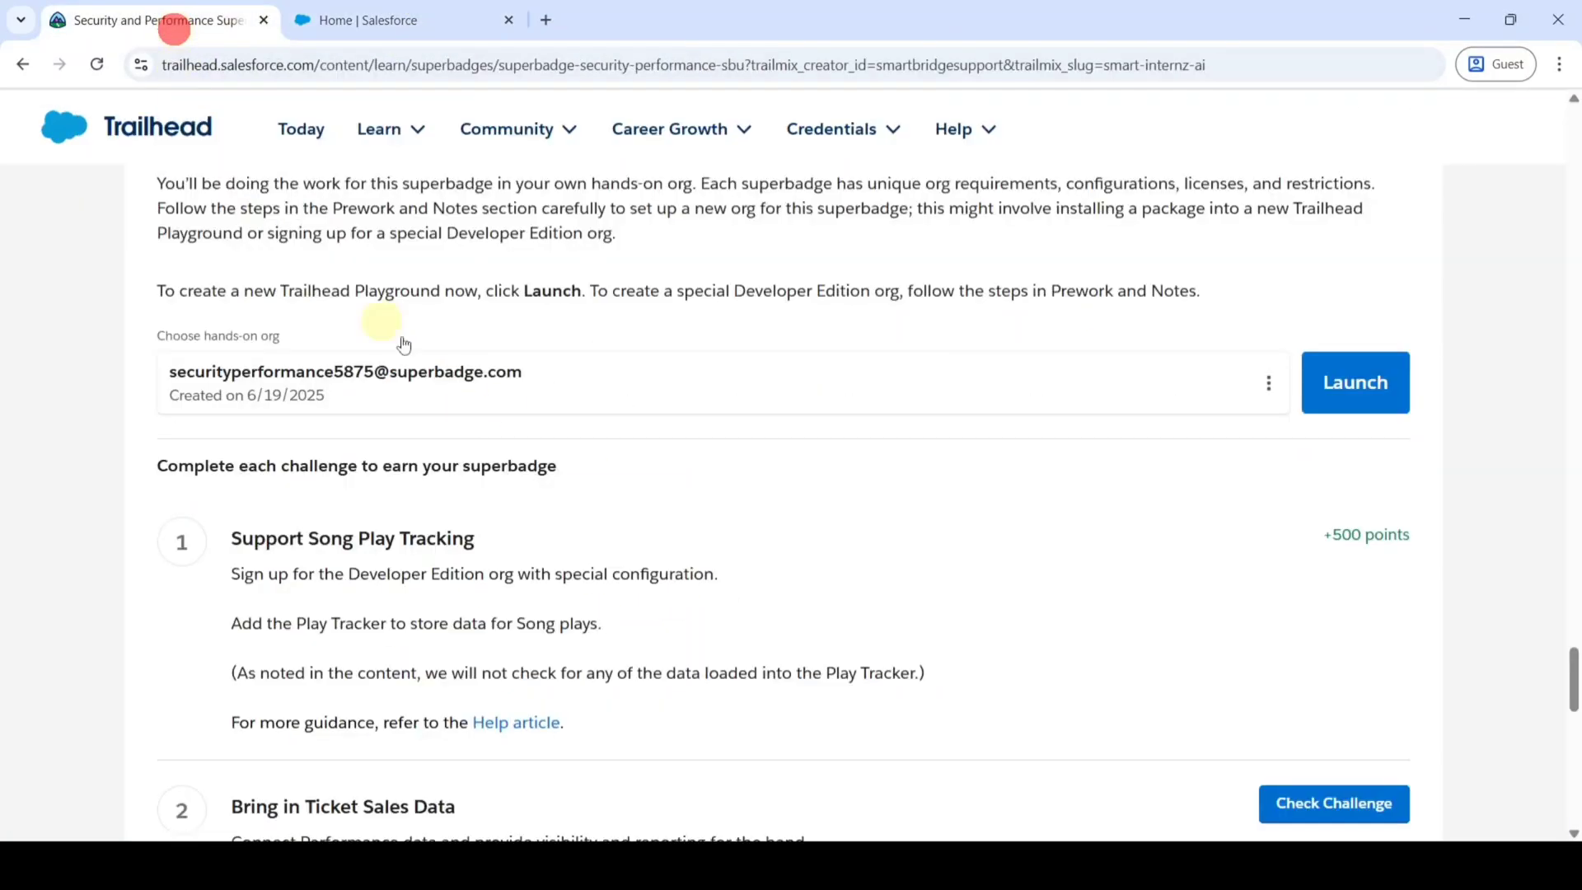
scroll(575, 477, "up", 10)
scroll(581, 482, "up", 1)
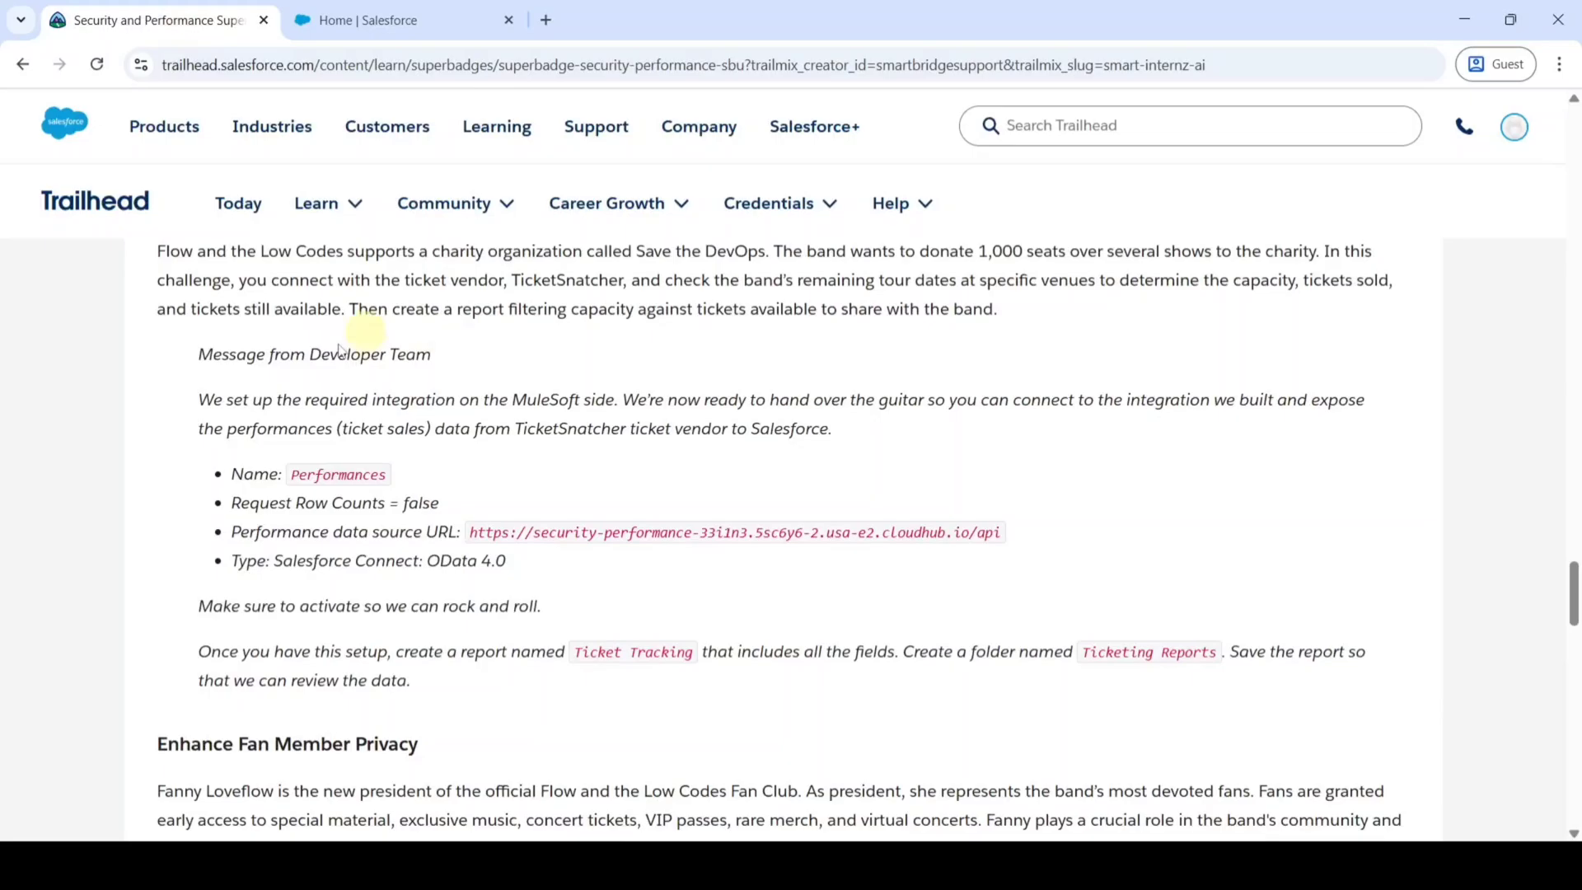
scroll(437, 519, "up", 2)
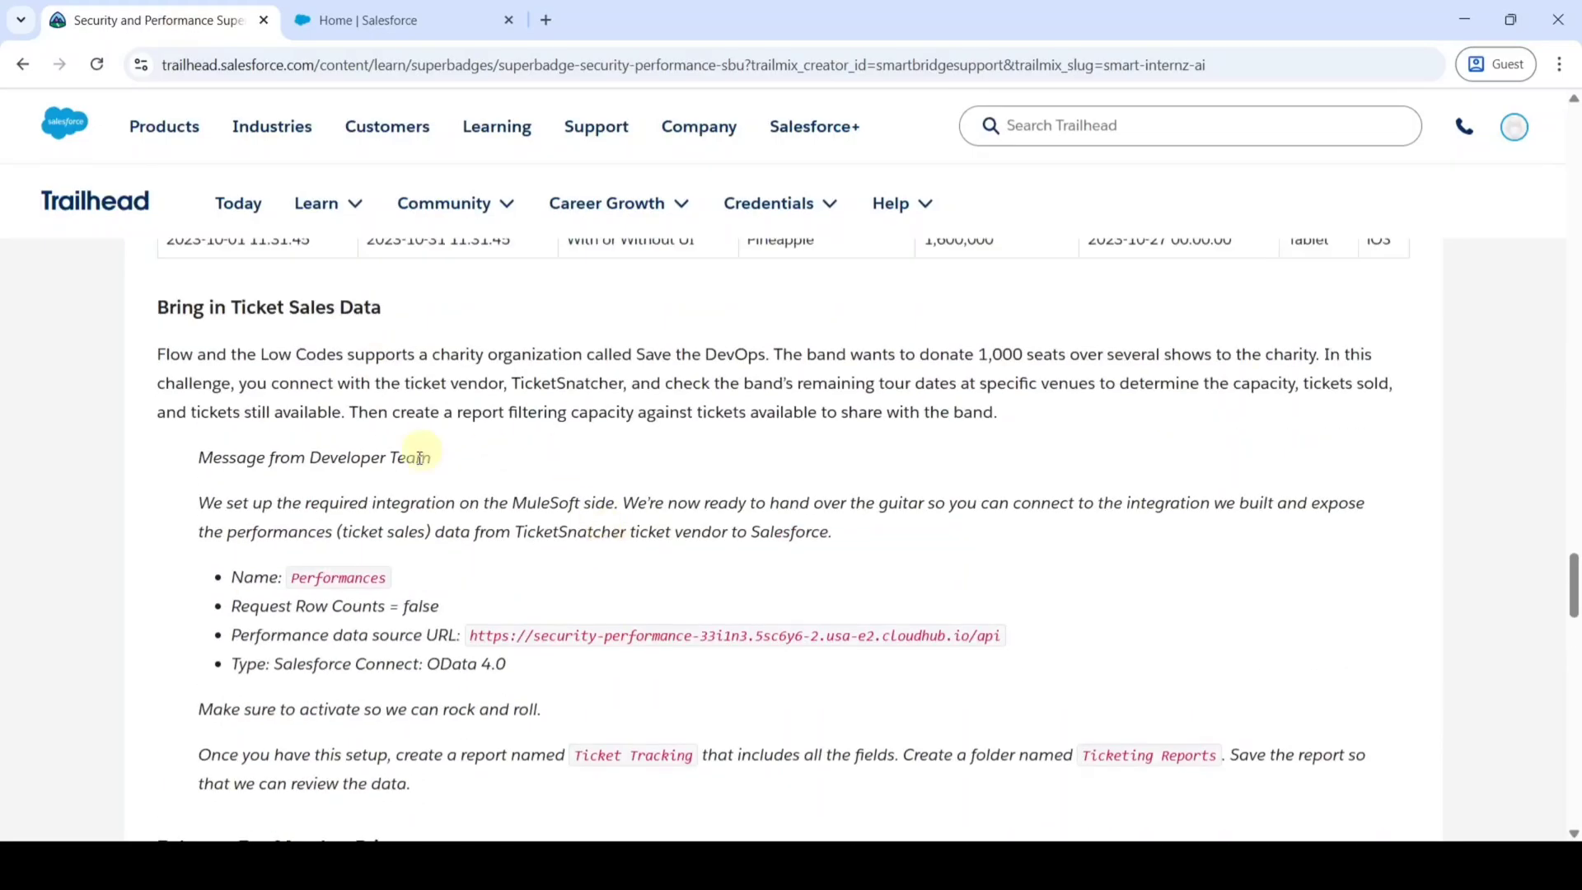
In the org's Setup, search Quick Find for 'external' and open External Data Sources.
left_click(299, 6)
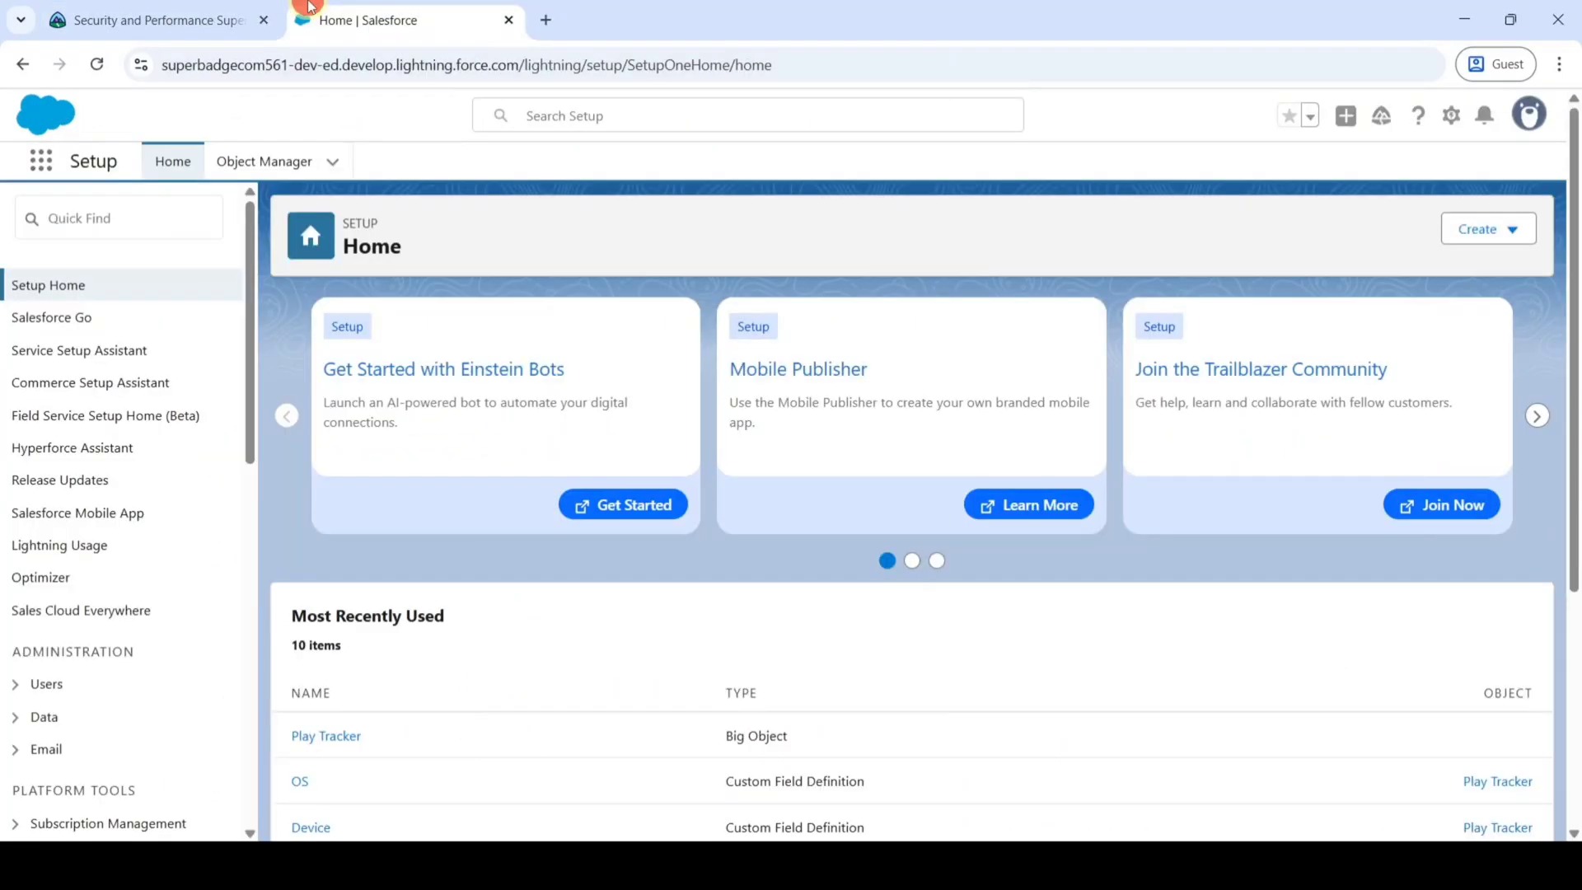
left_click(101, 225)
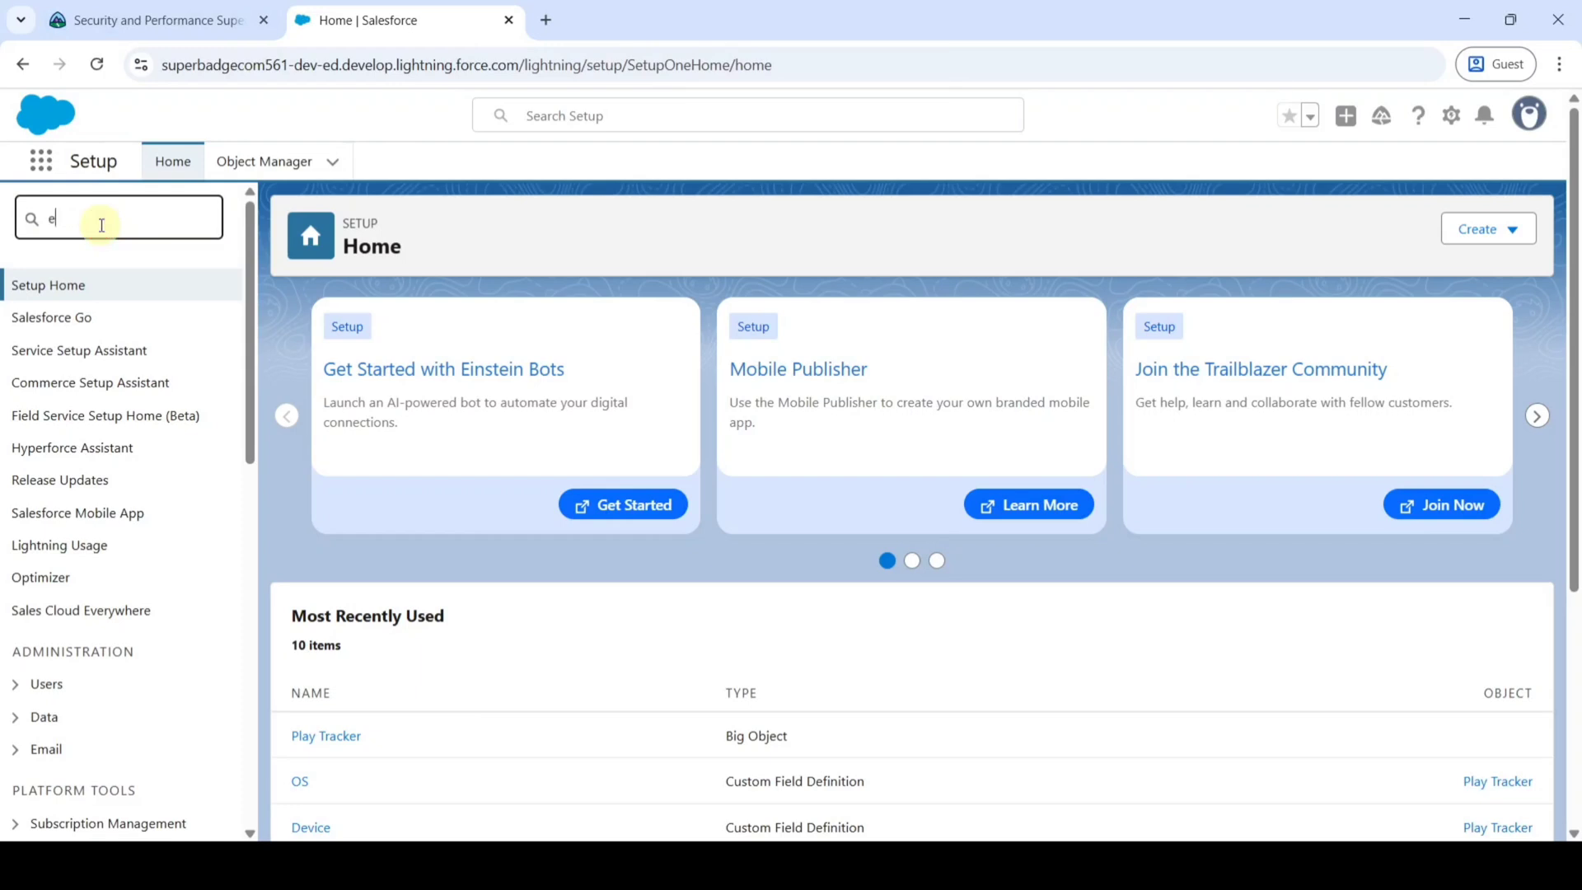
type("external c")
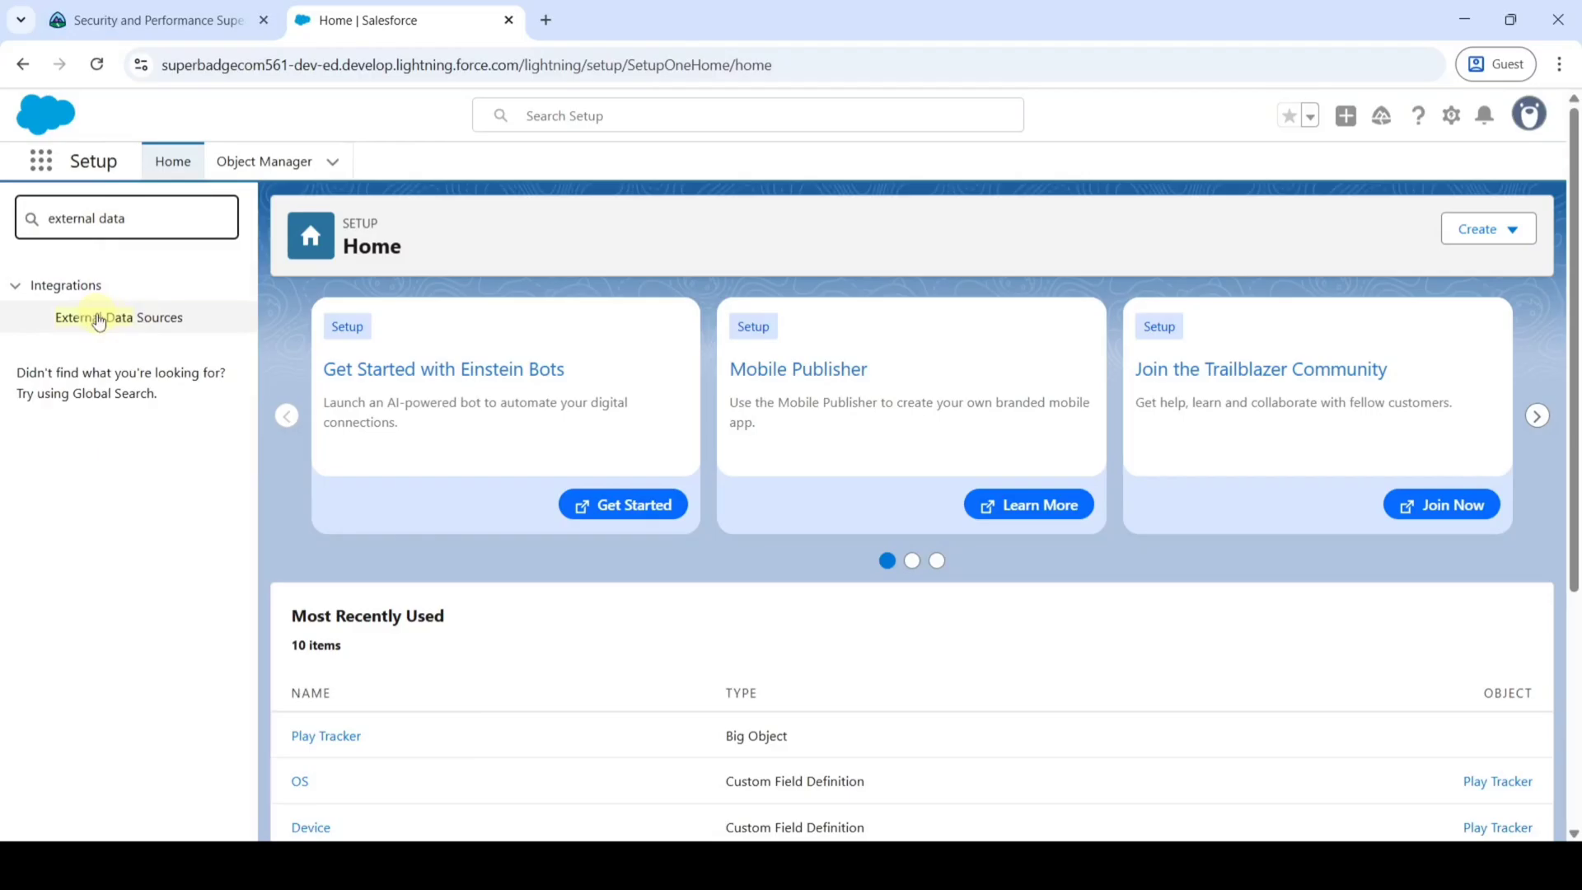
left_click(129, 321)
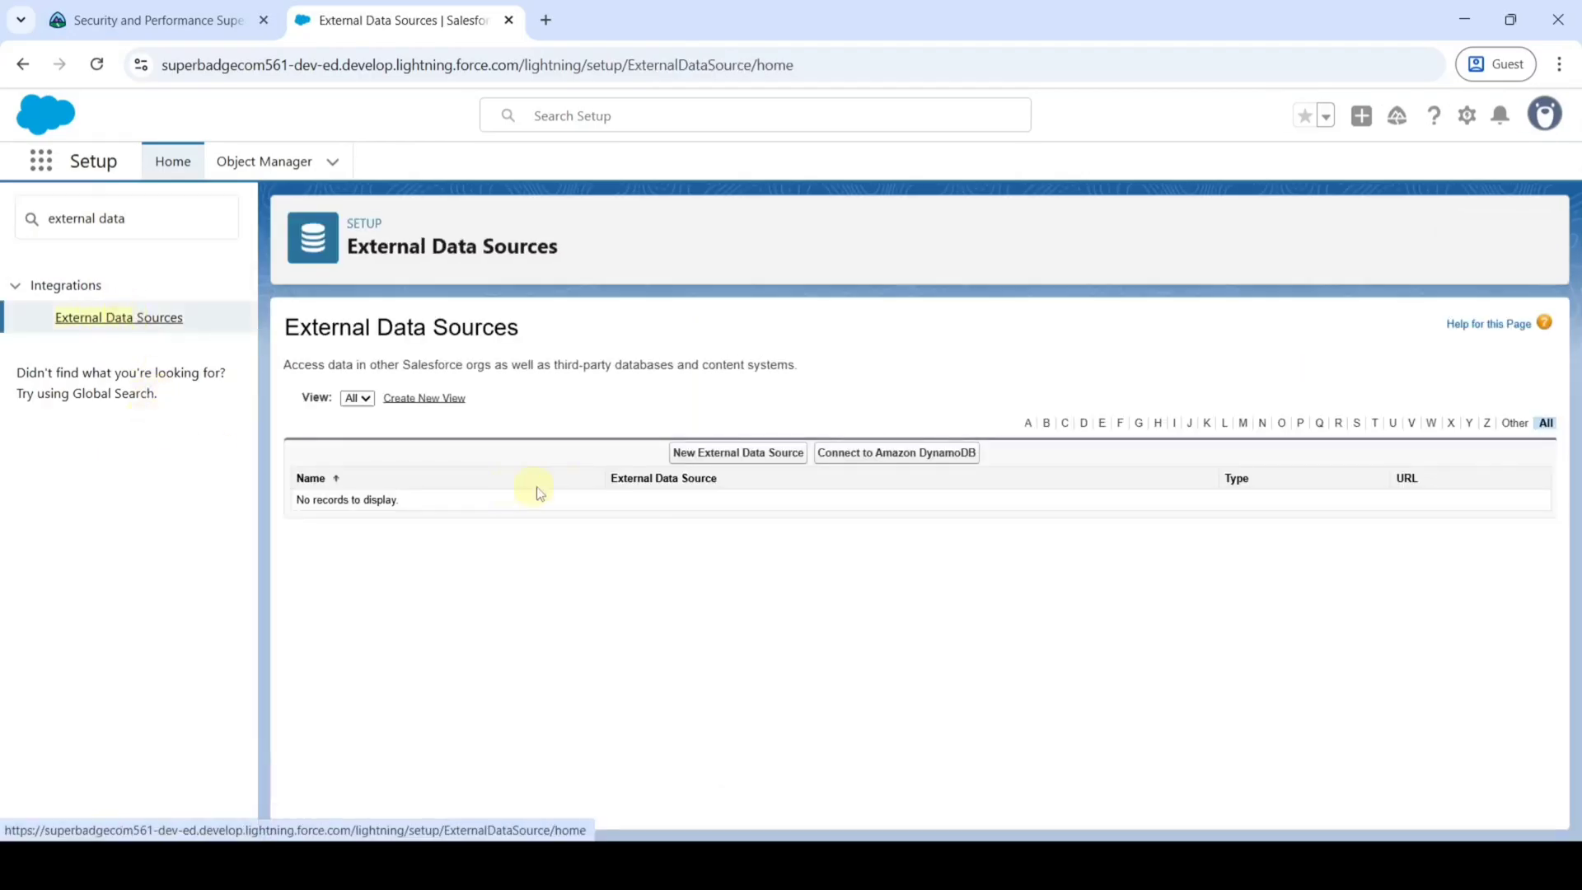
Start a new external data source labelled Performances with type Salesforce Connect: OData 4.0.
left_click(706, 453)
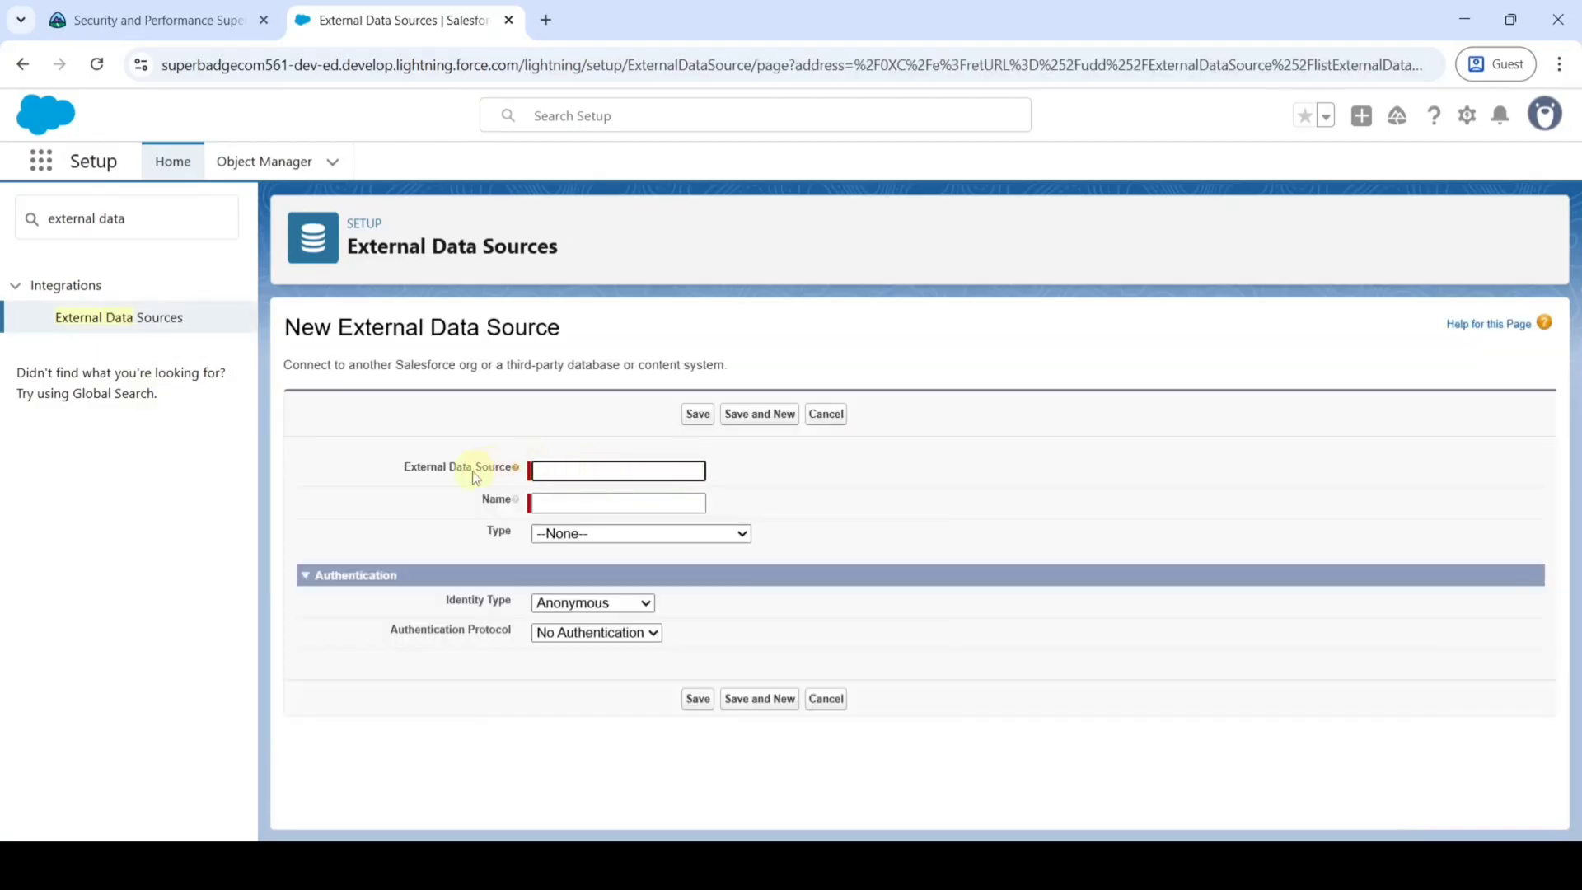
left_click(157, 19)
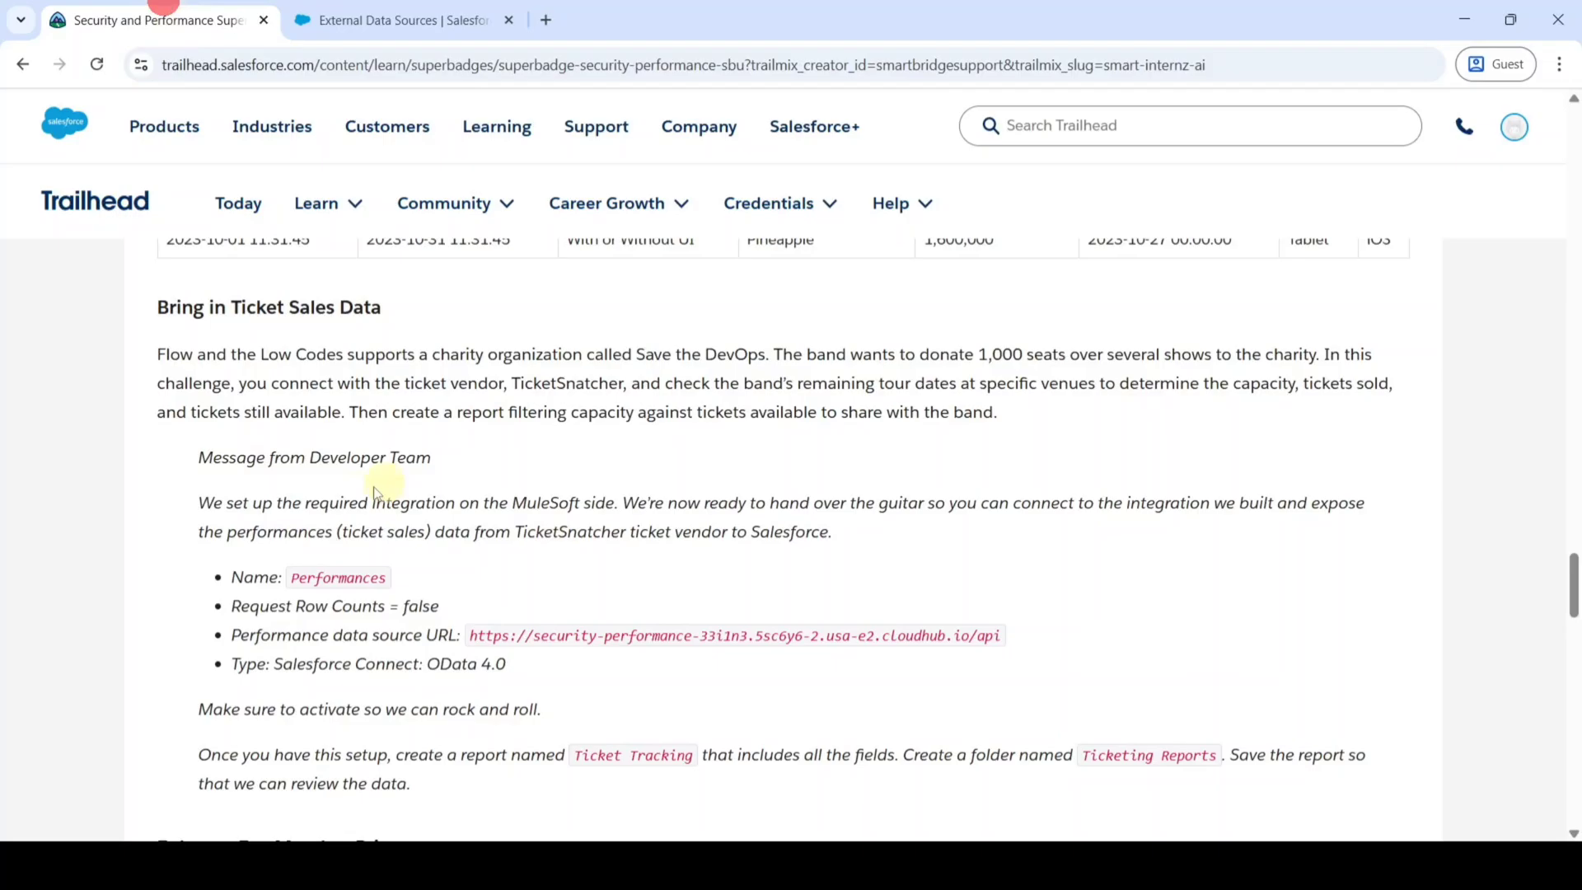
double_click(294, 502)
key("ctrl+c")
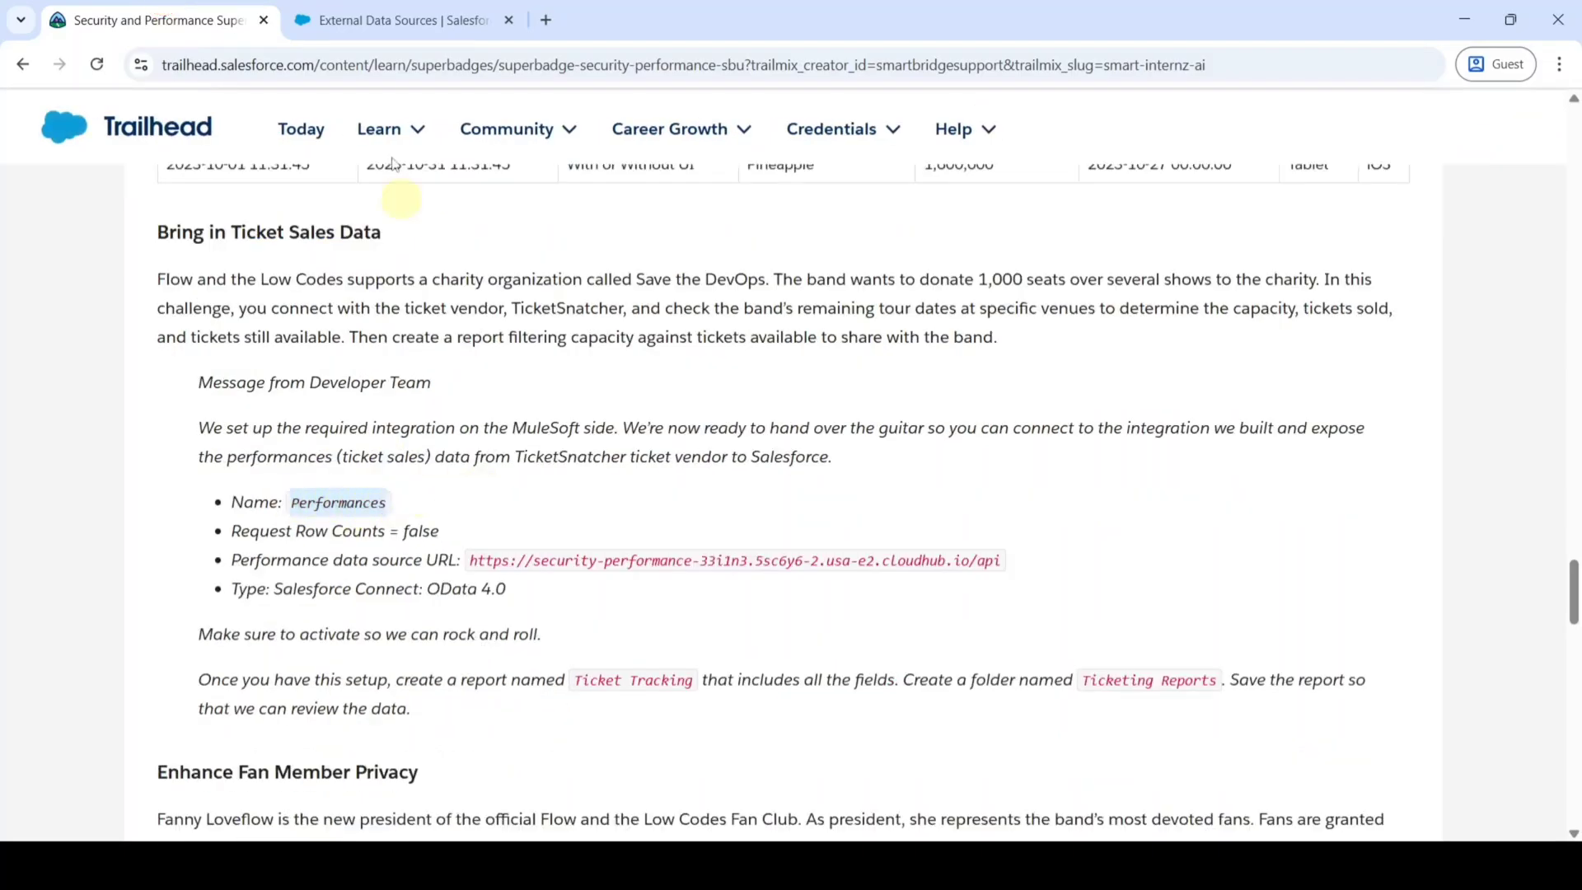
left_click(358, 17)
key("ctrl+v")
left_click(779, 485)
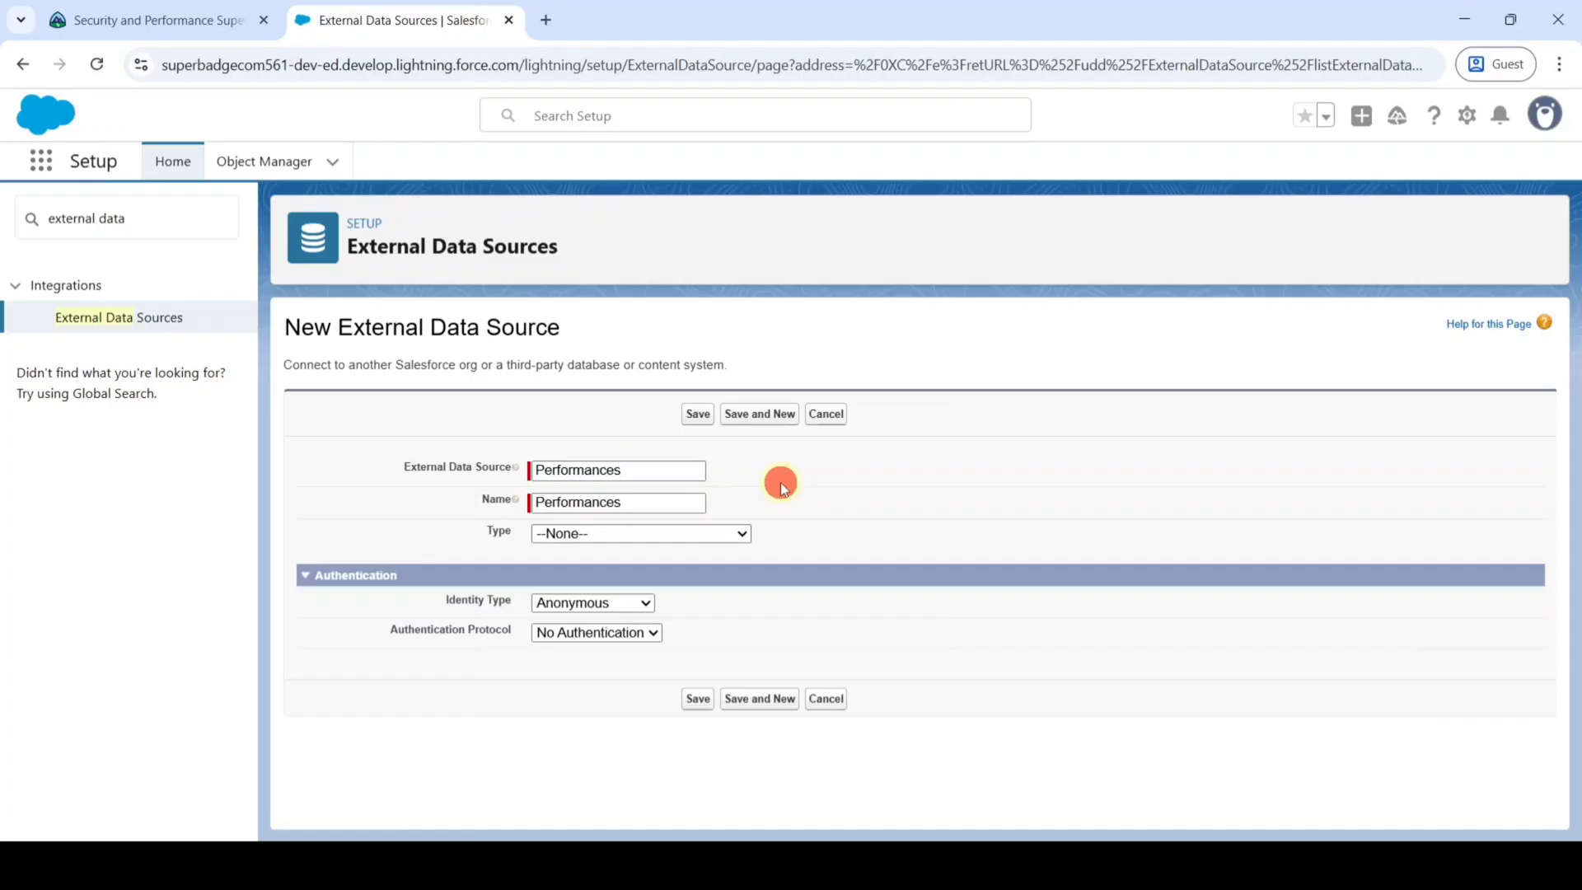
left_click(646, 539)
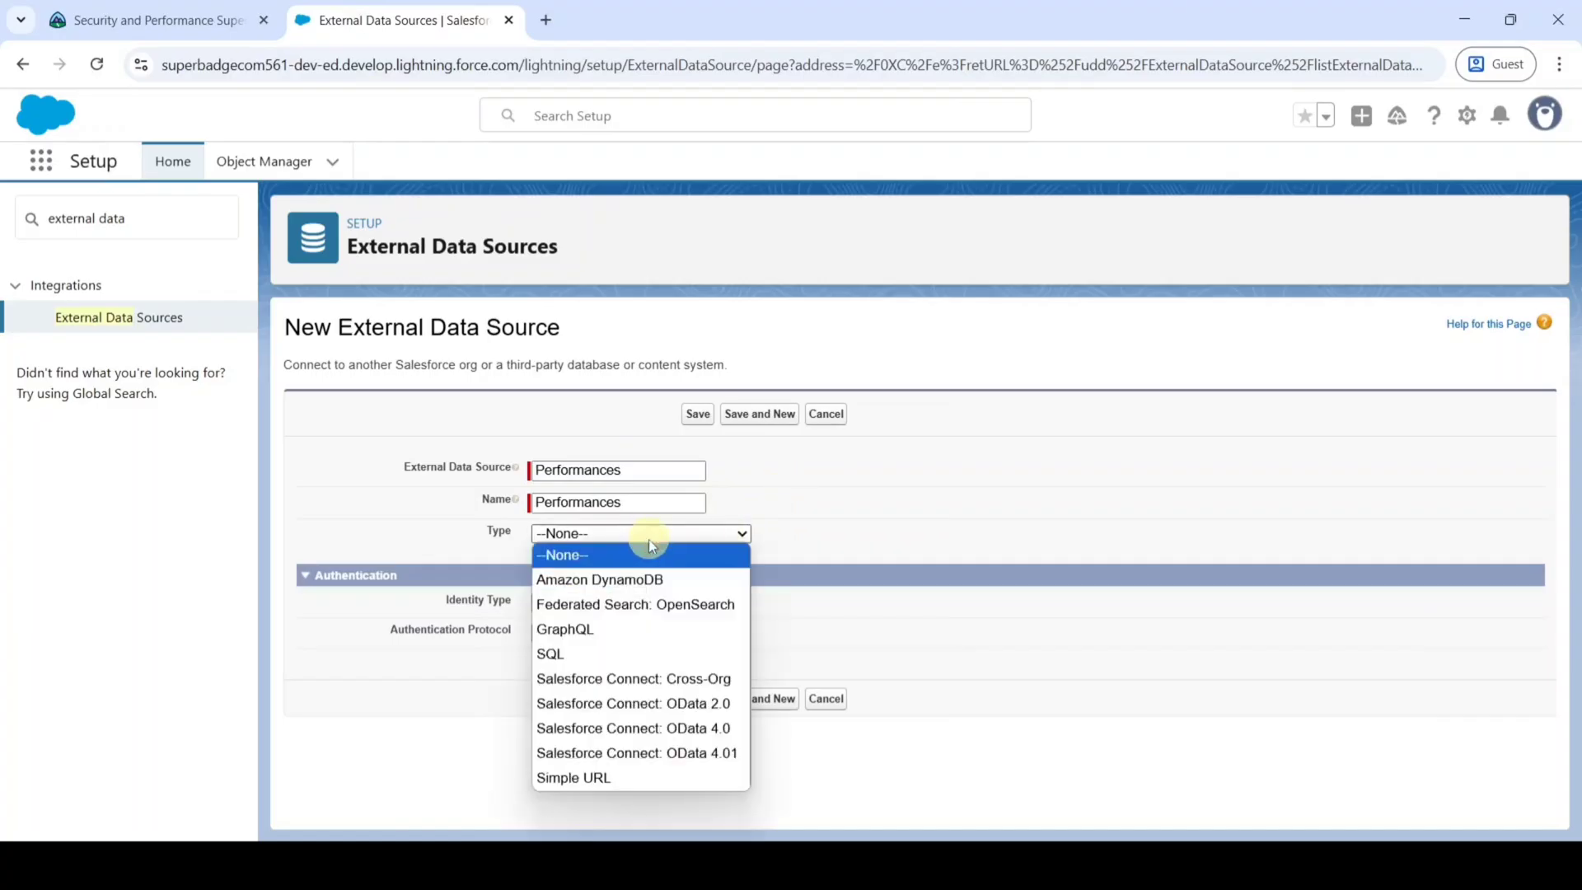
left_click(656, 729)
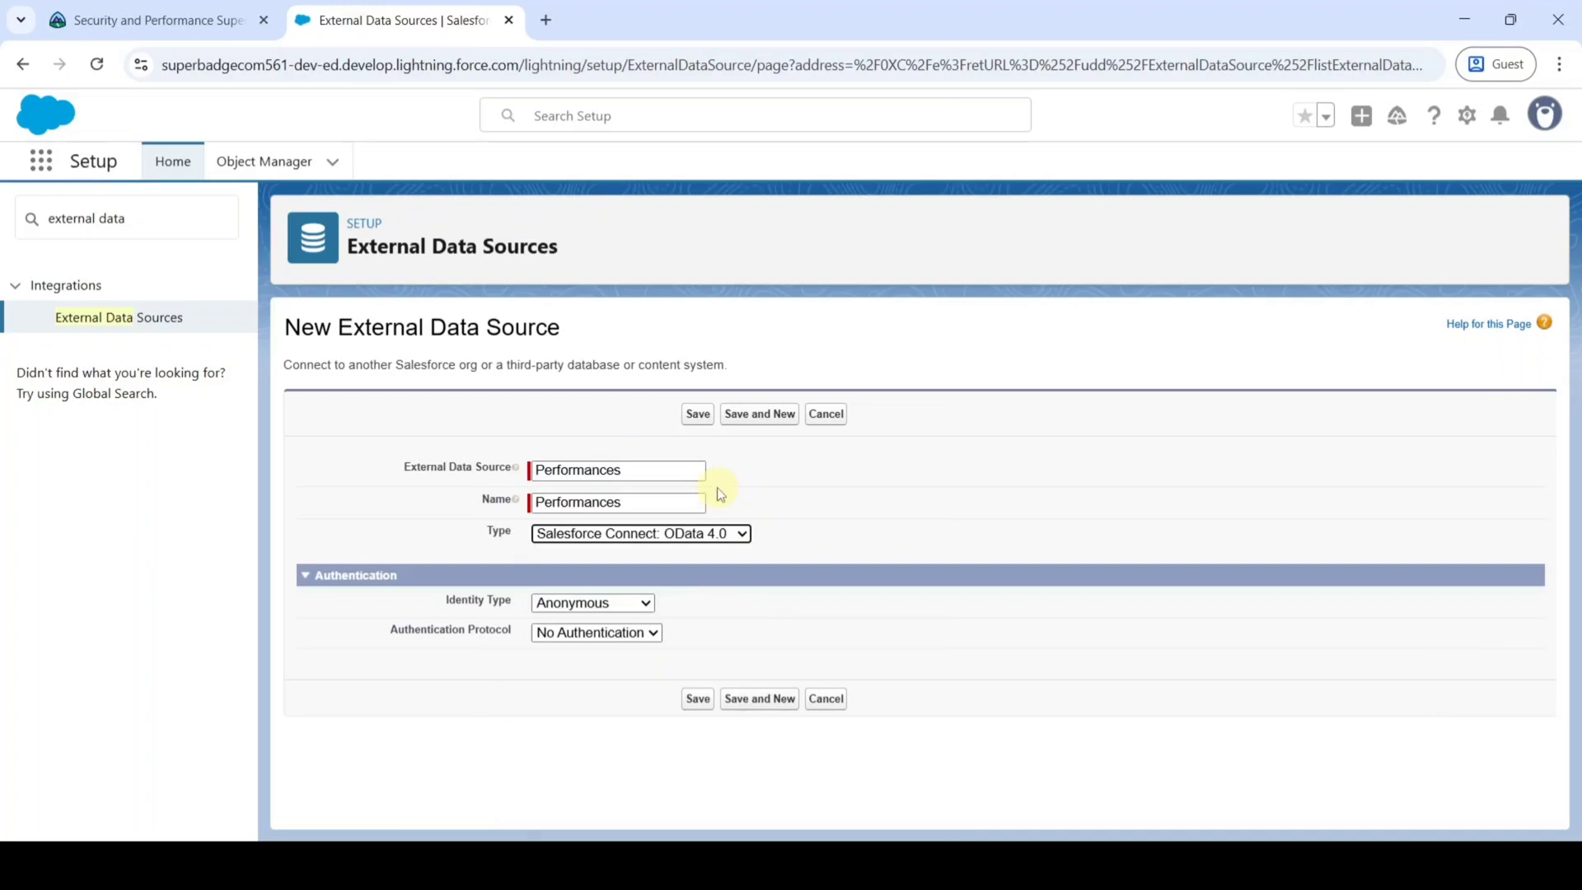
scroll(659, 498, "down", 1)
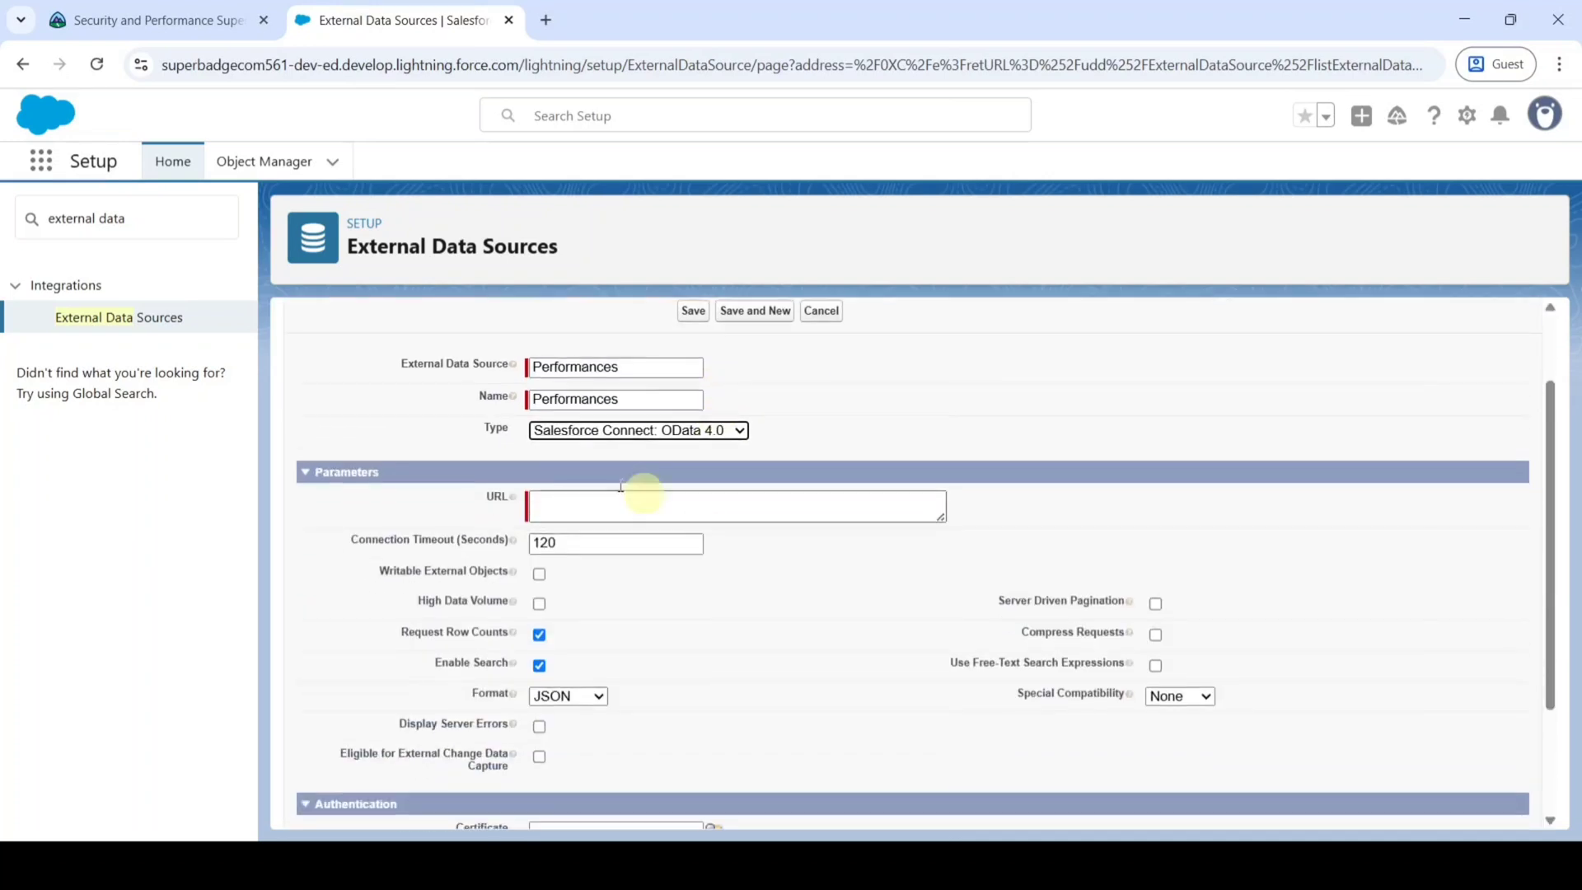
Paste the cloudhub performance data URL from the instructions and uncheck Request Row Counts.
left_click(198, 25)
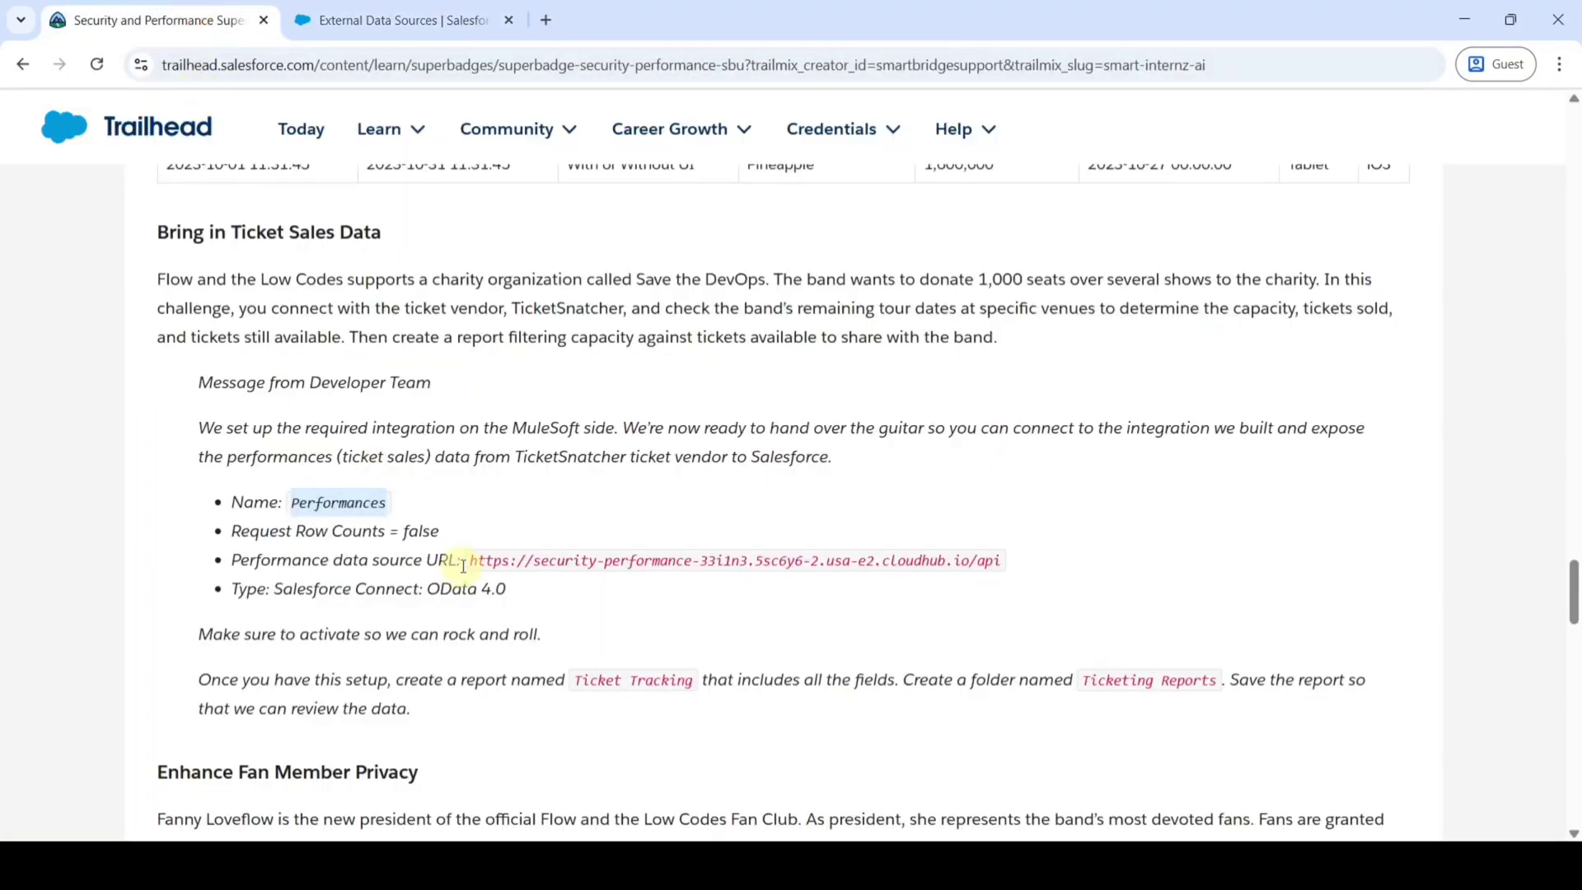
left_click_drag(472, 563, 993, 561)
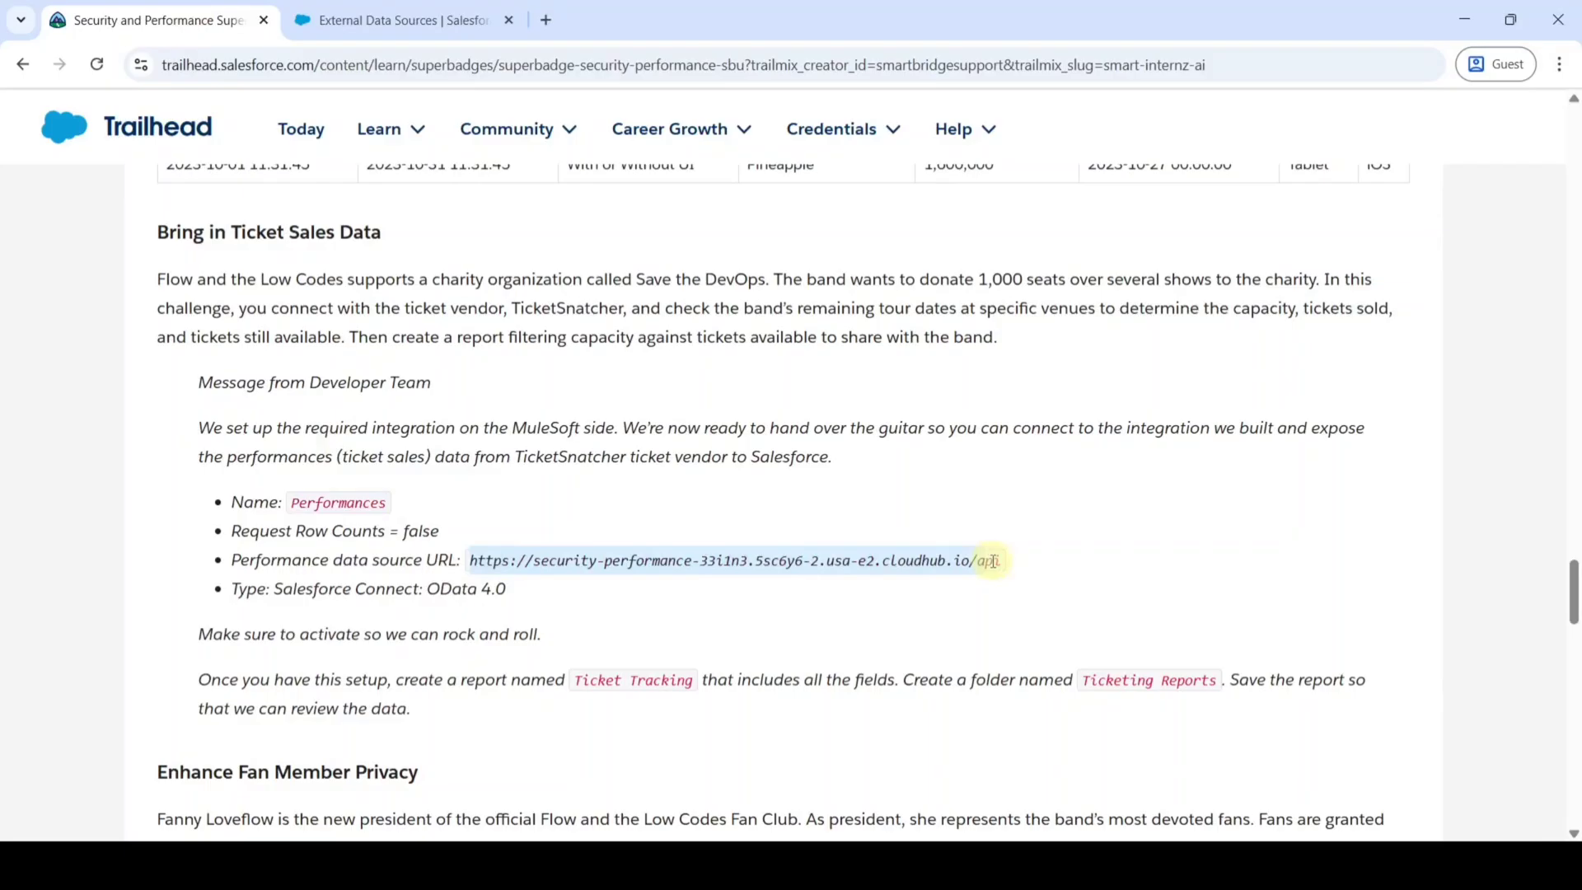
left_click(399, 20)
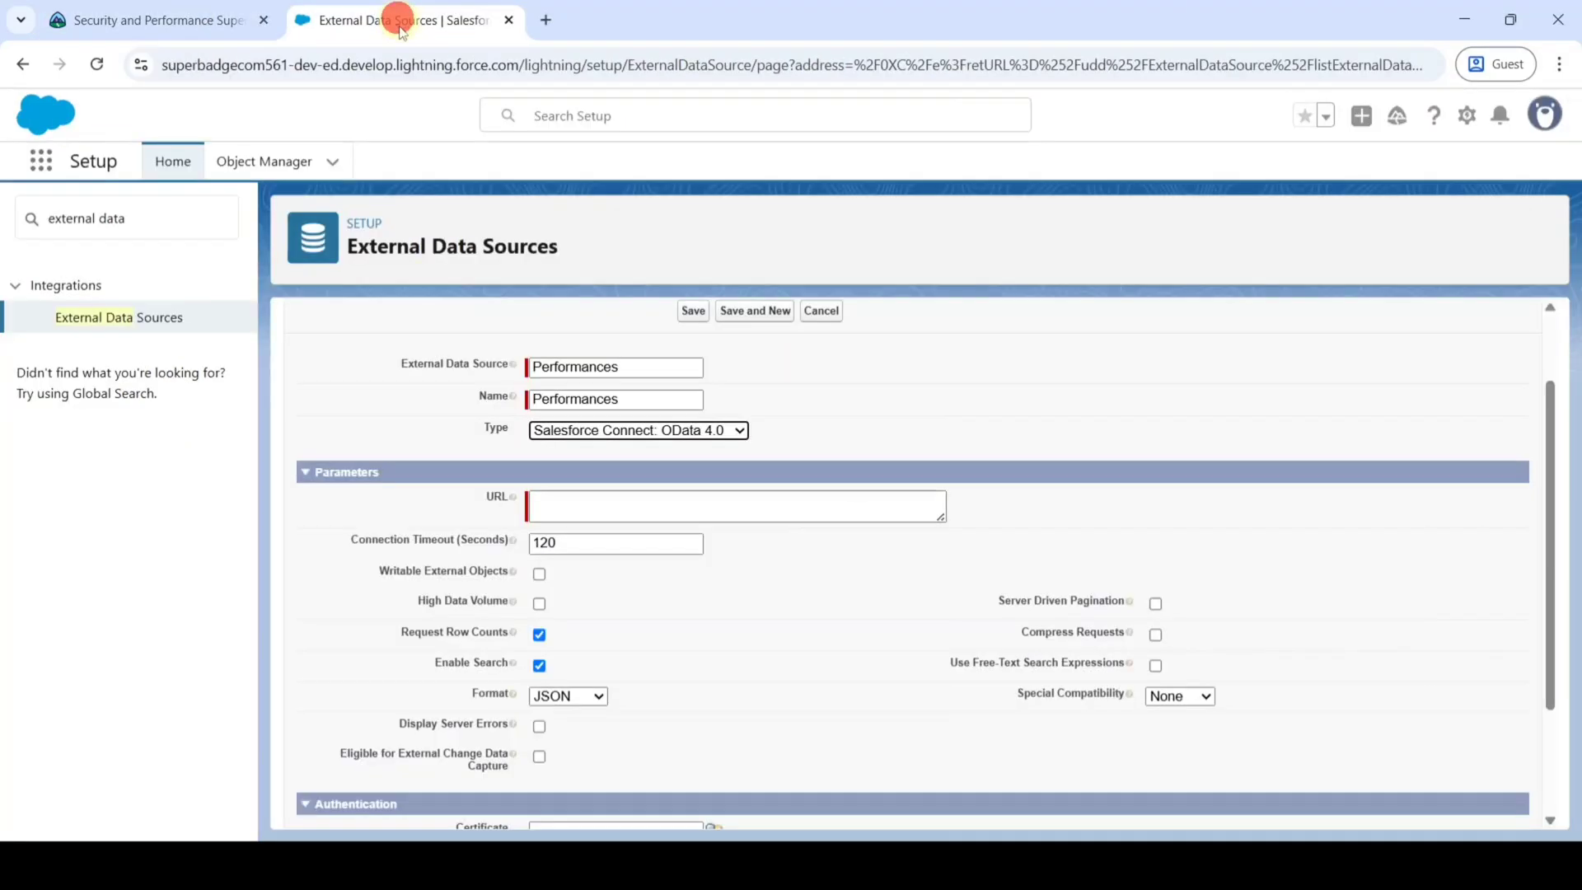
left_click(640, 513)
type("https://security-performance-33i1n3.5sc6y6-2.usa-e2.cloudhub.io/api")
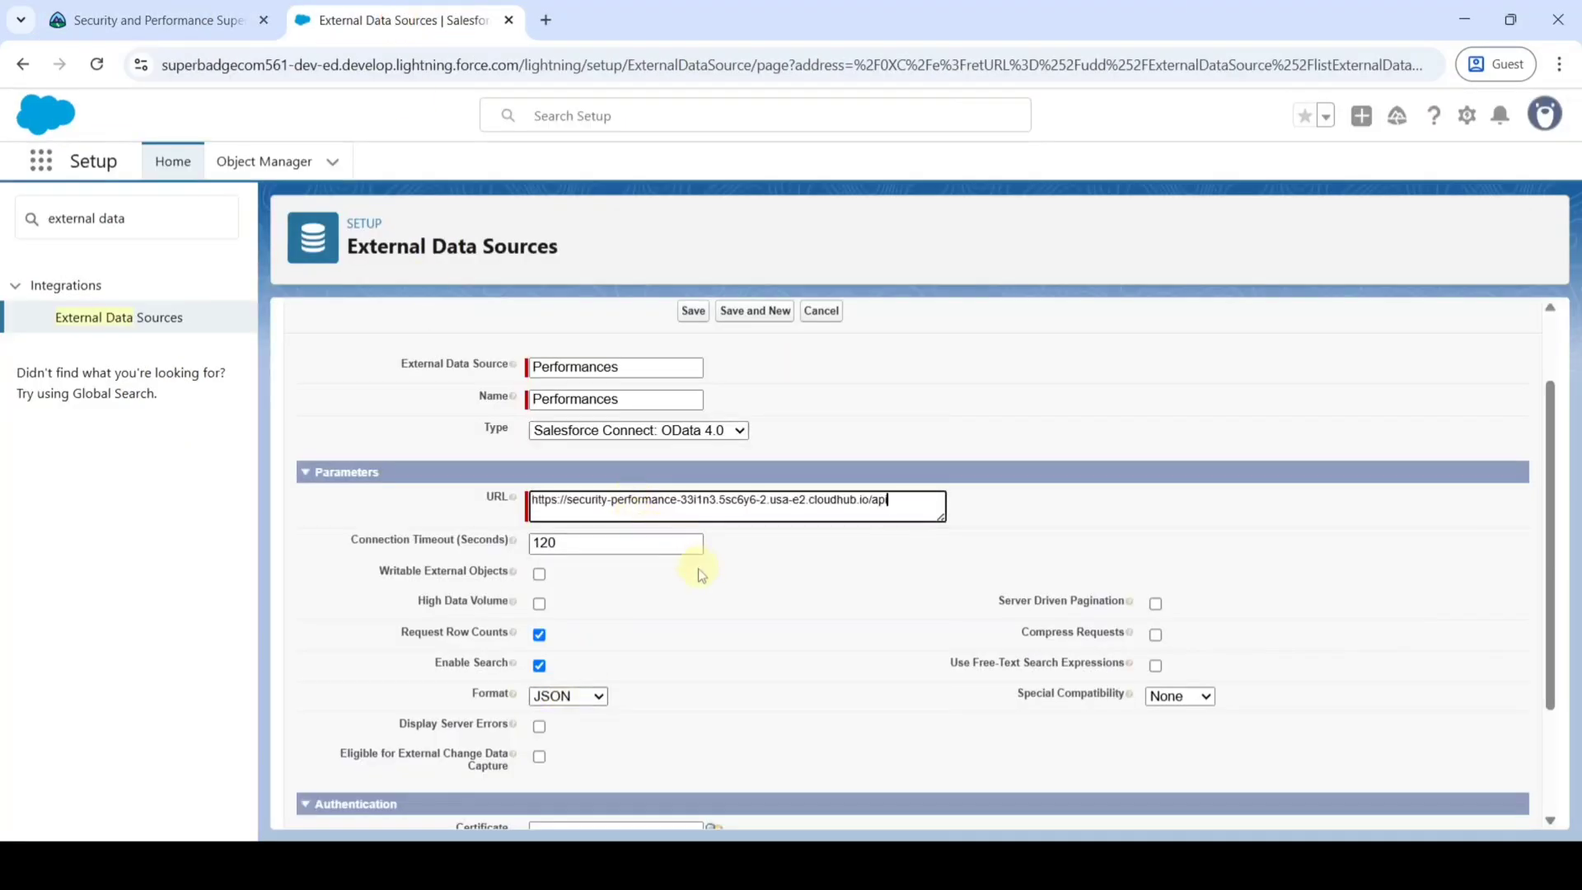
scroll(575, 551, "down", 1)
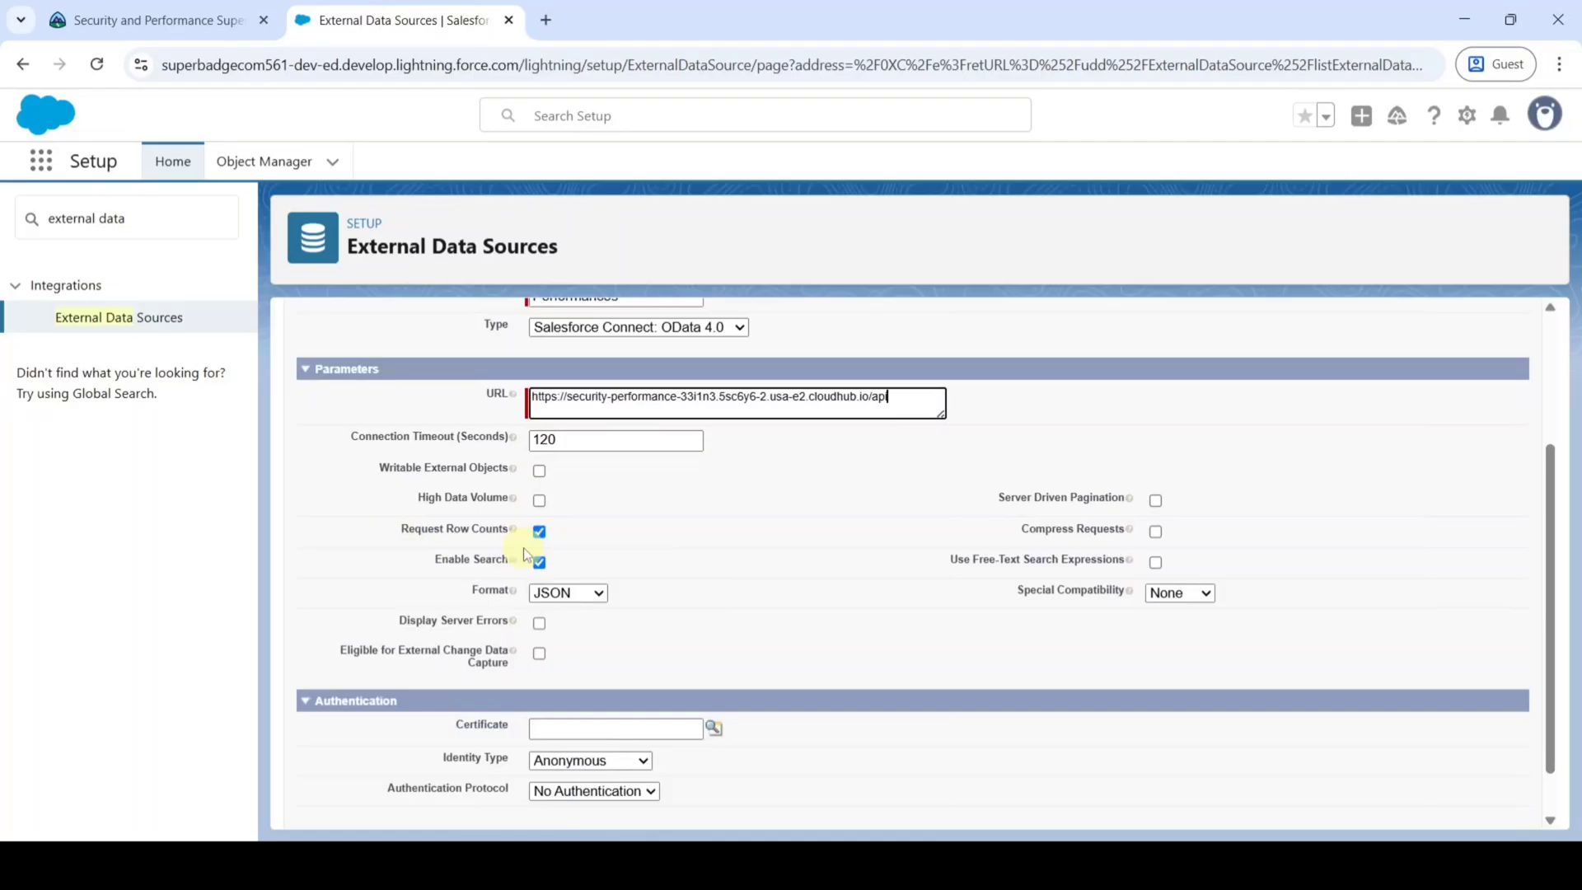
left_click(540, 532)
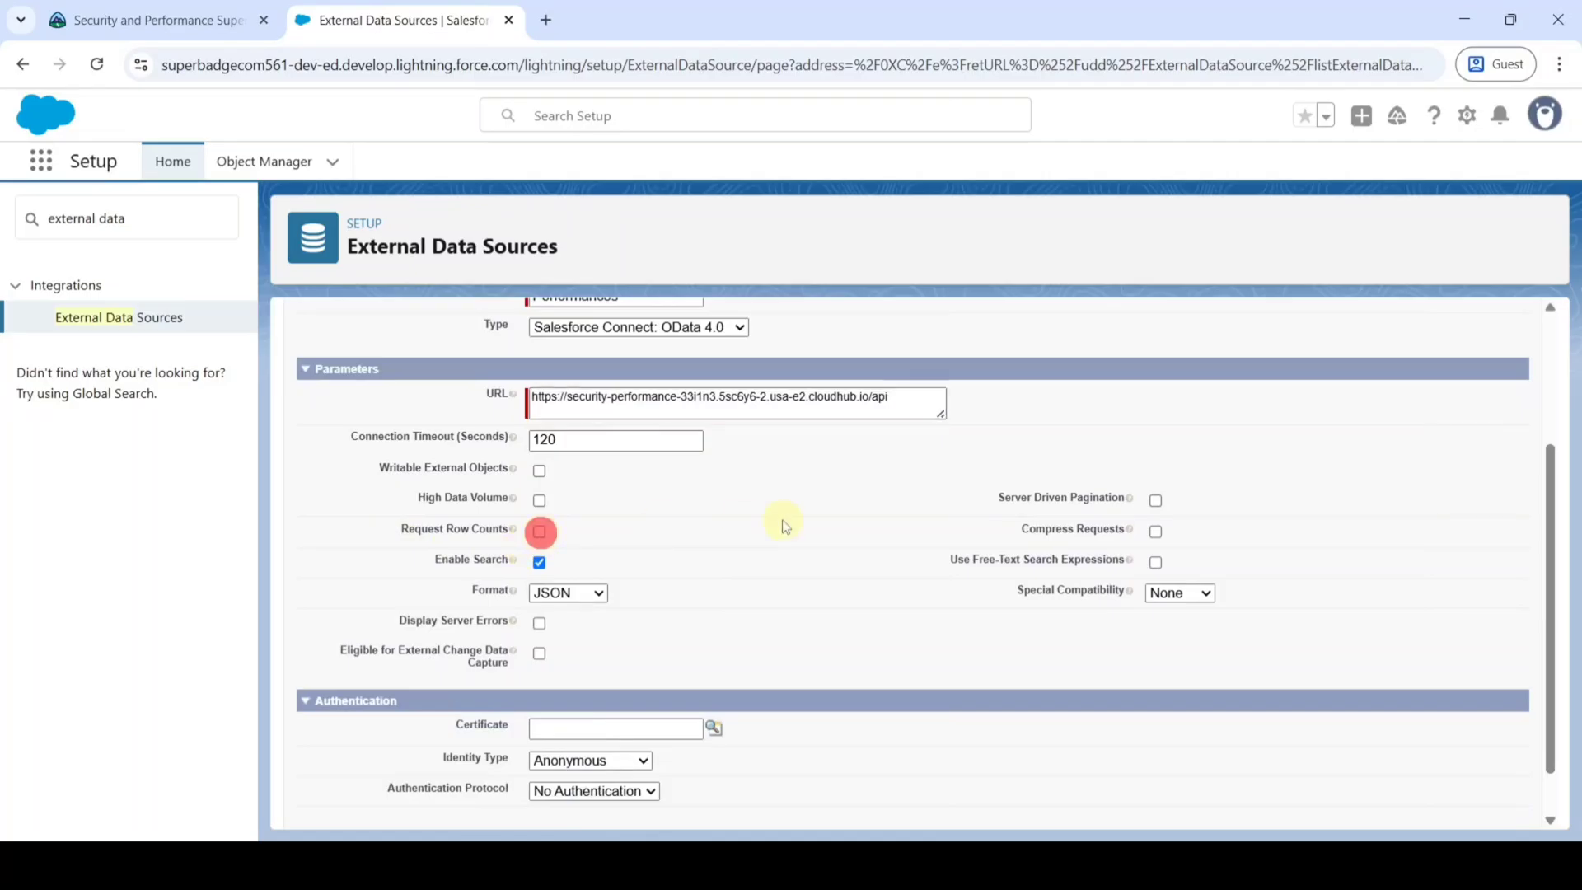
scroll(752, 590, "down", 2)
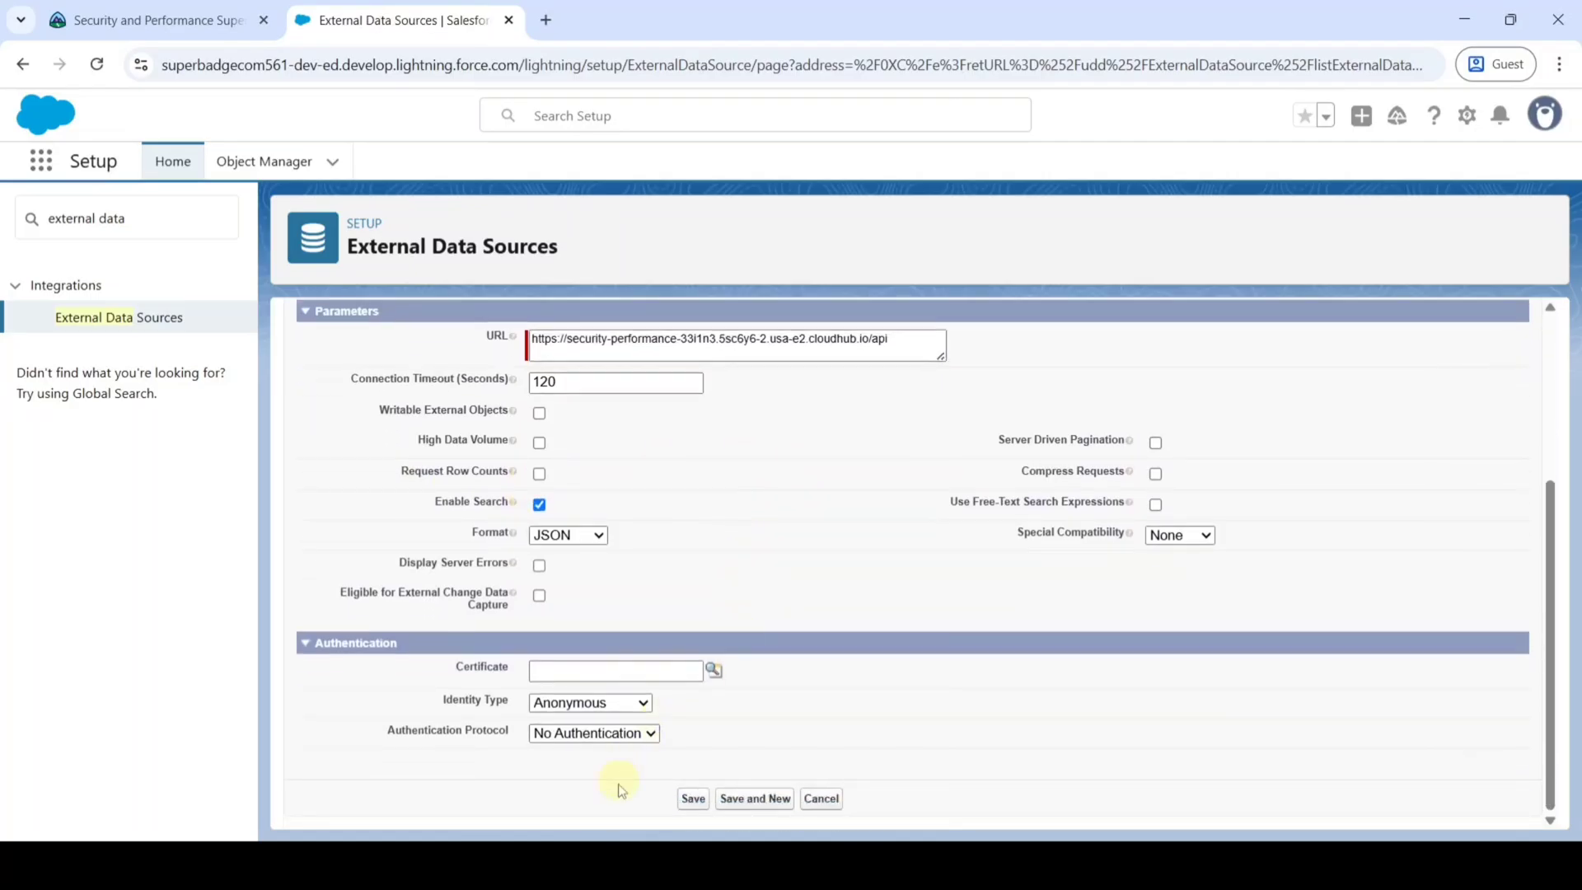
Save the Performances source, validate it, and sync its Performances table.
left_click(692, 799)
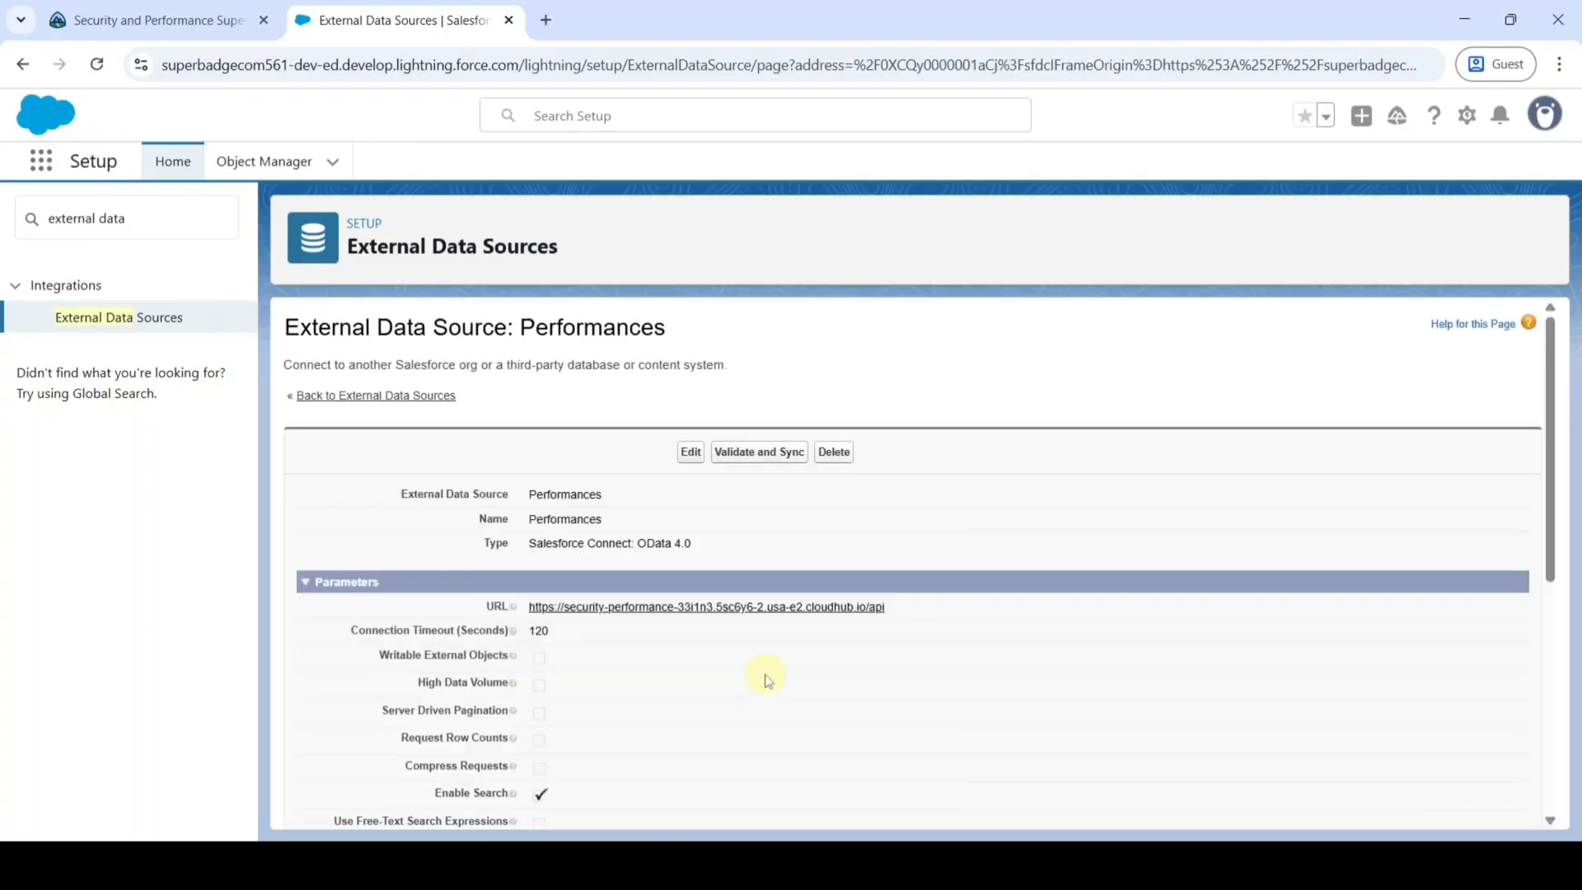
left_click(748, 454)
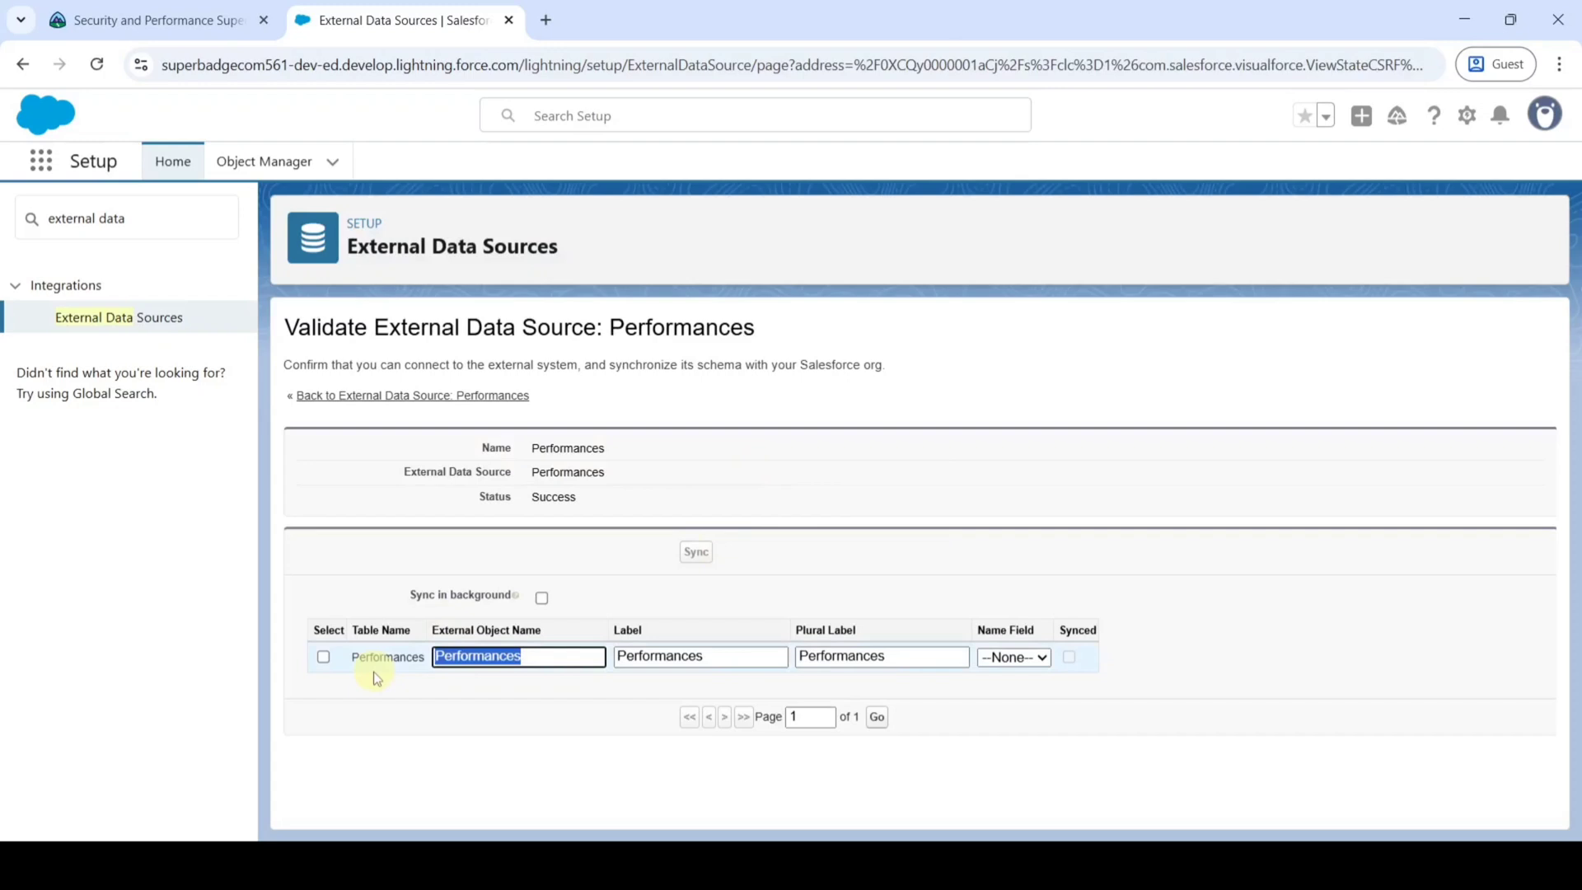
left_click(325, 657)
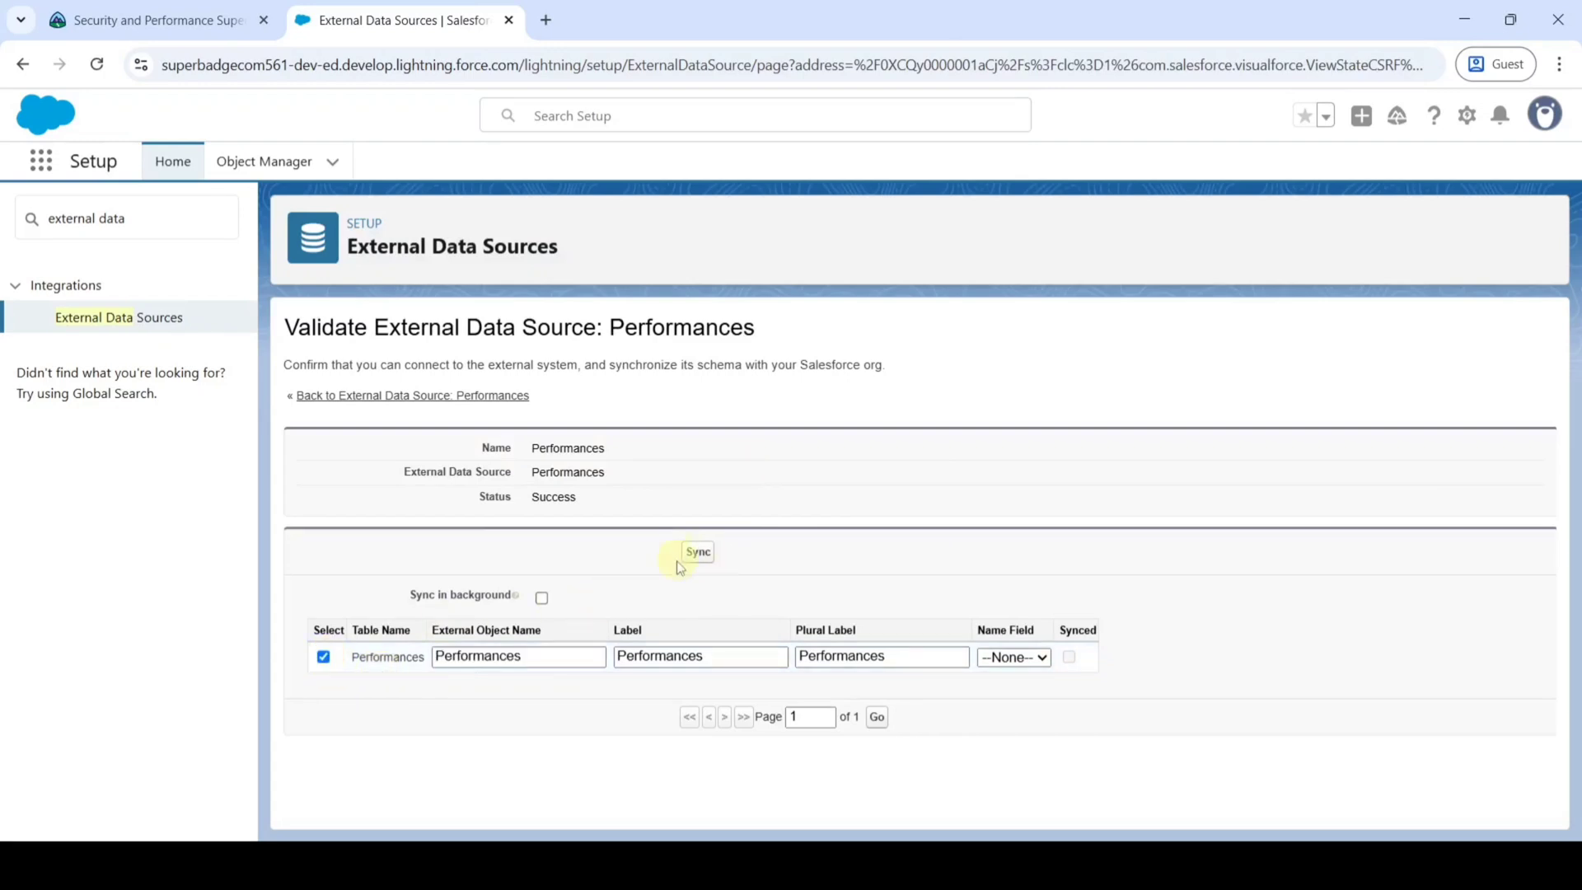
left_click(693, 557)
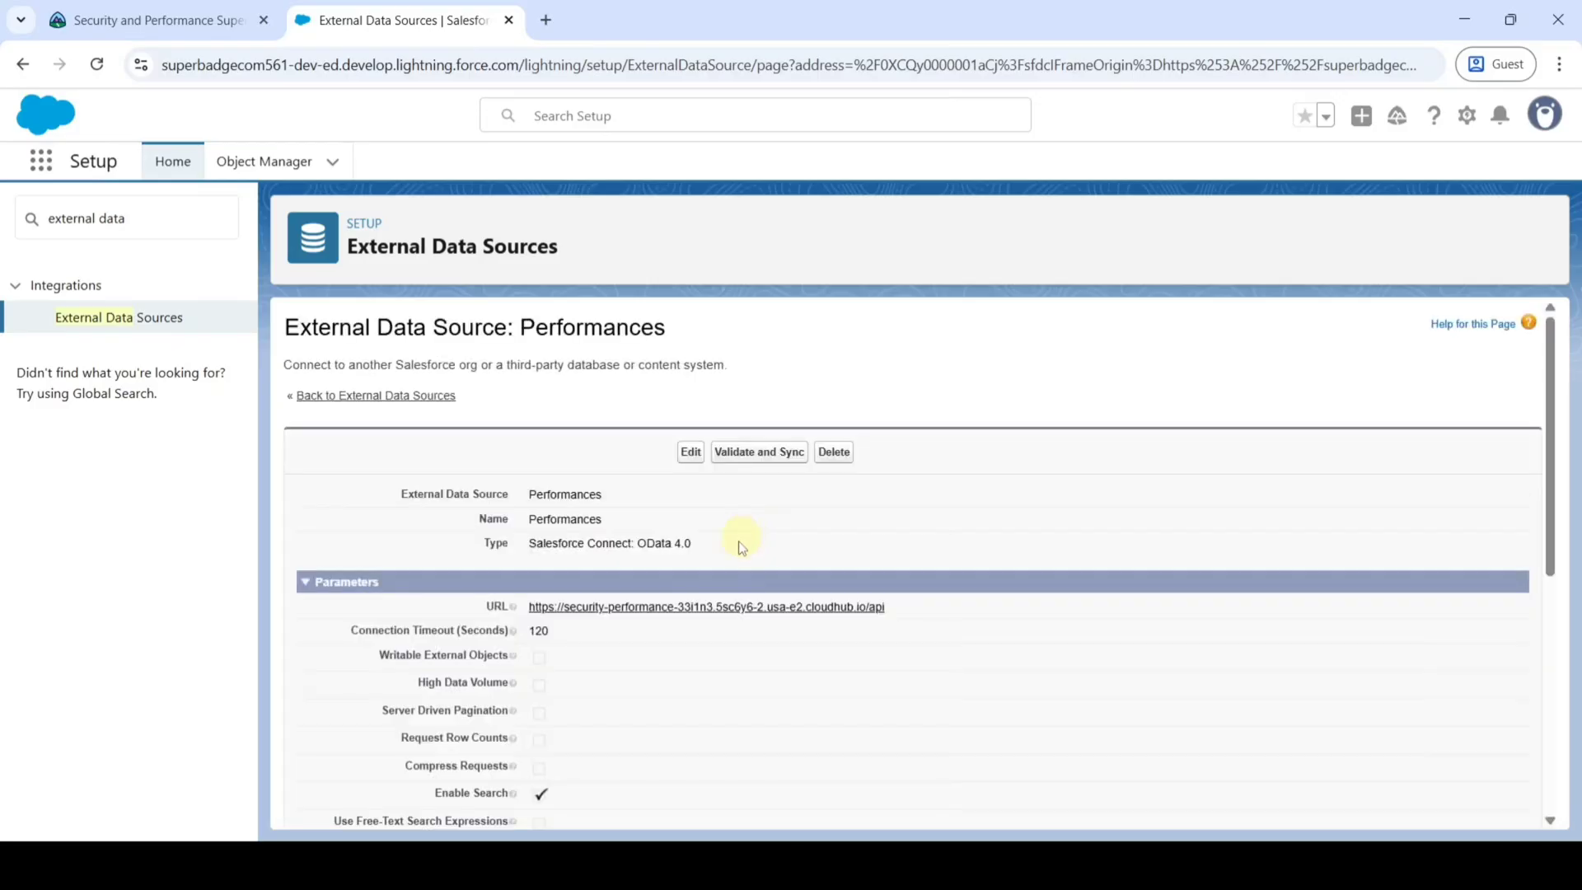
Search Quick Find for 'external obje' and open the Performances entry under External Objects.
scroll(848, 614, "down", 5)
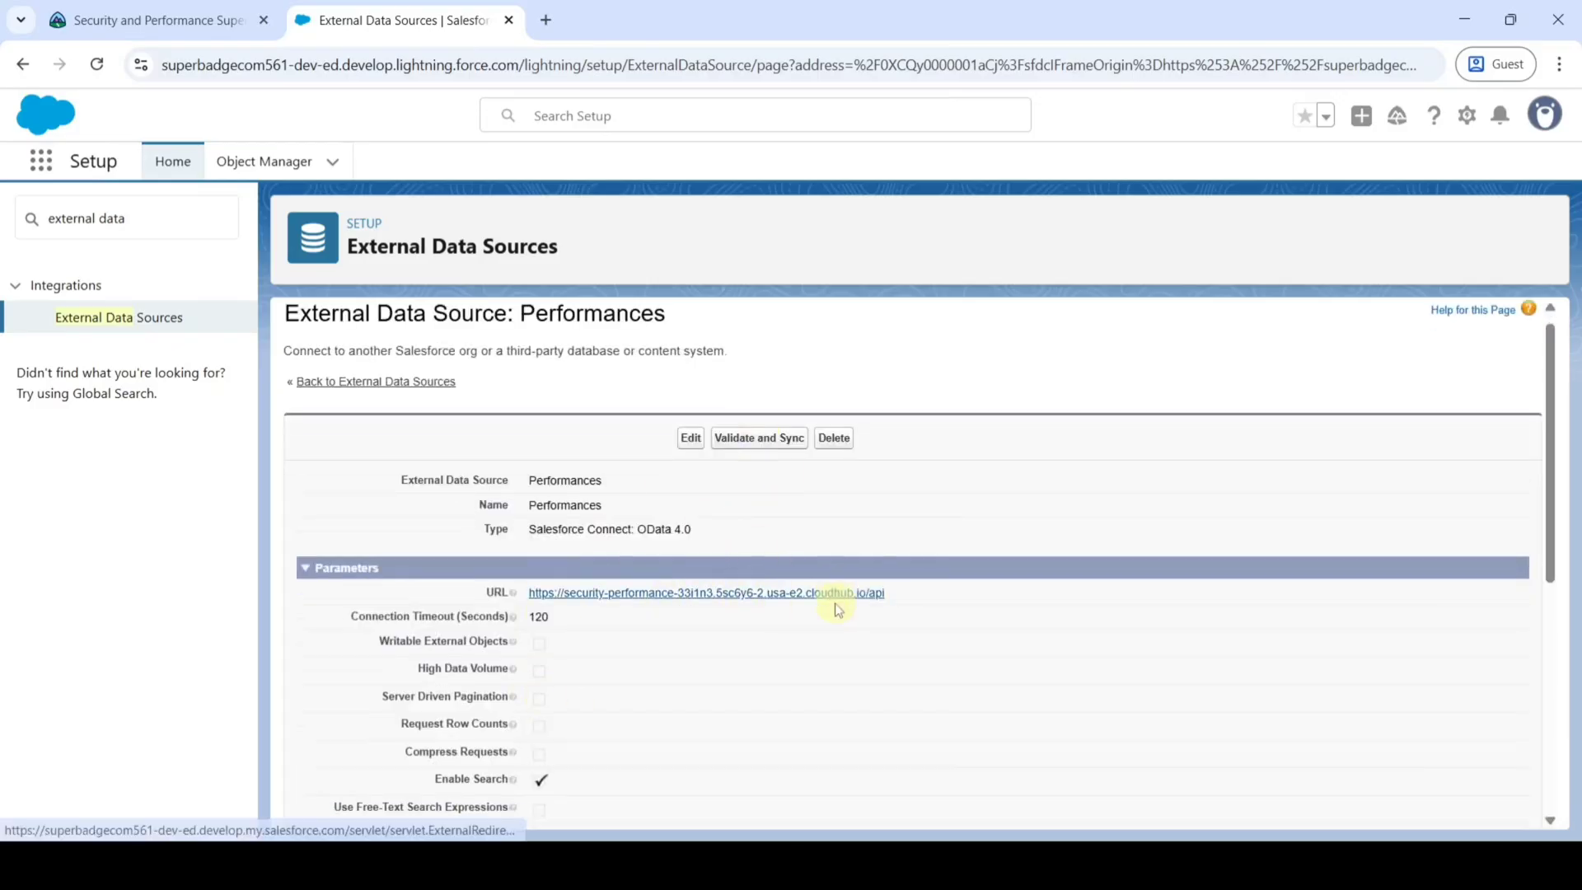
scroll(837, 607, "up", 5)
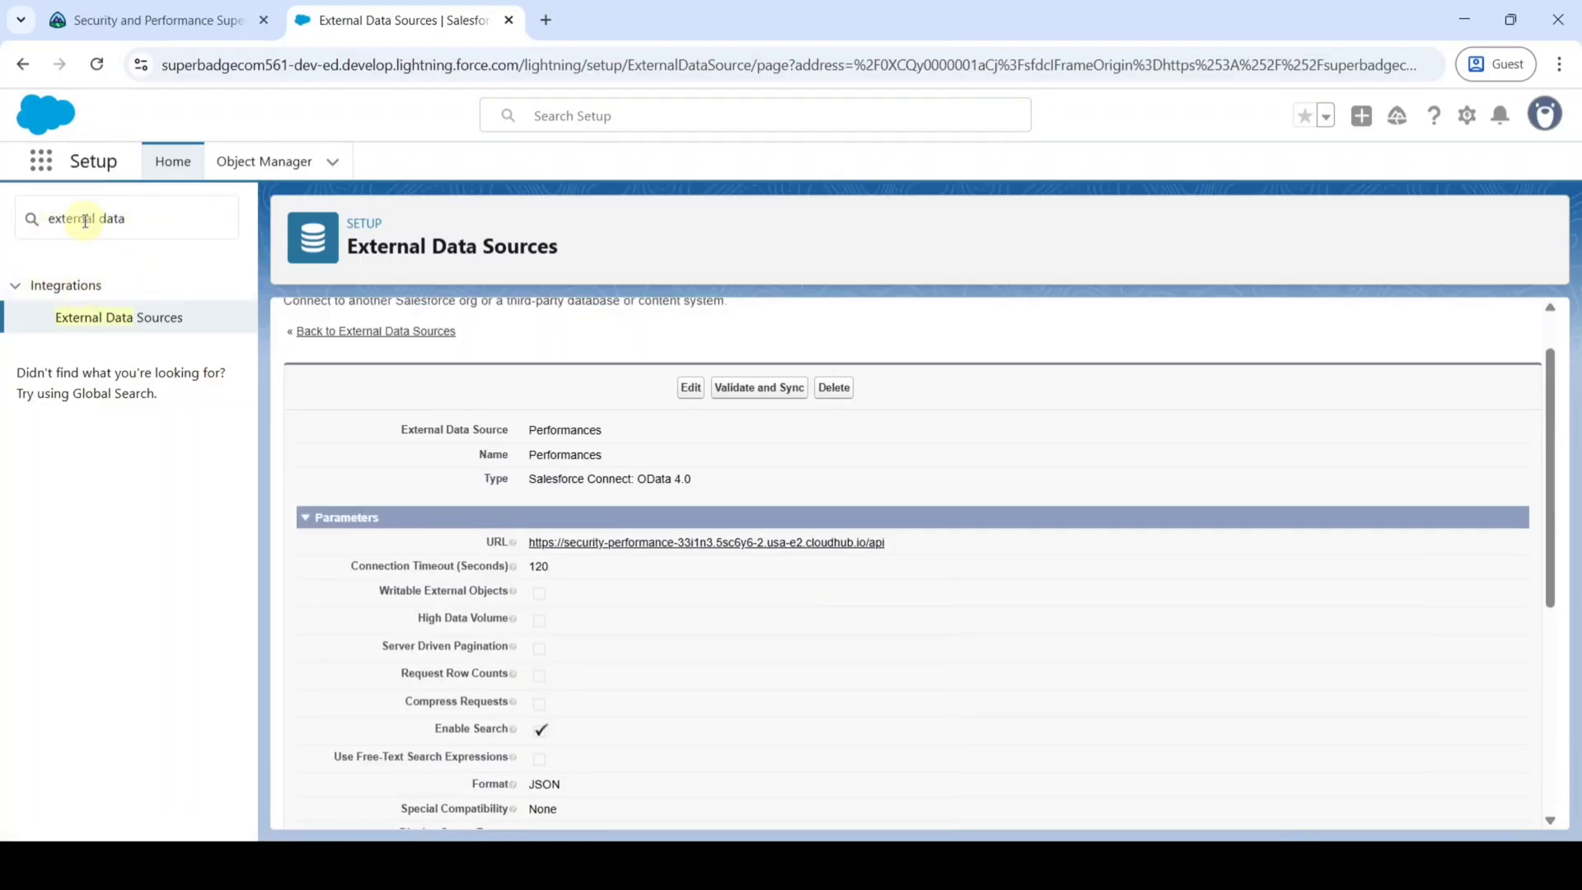
left_click(152, 216)
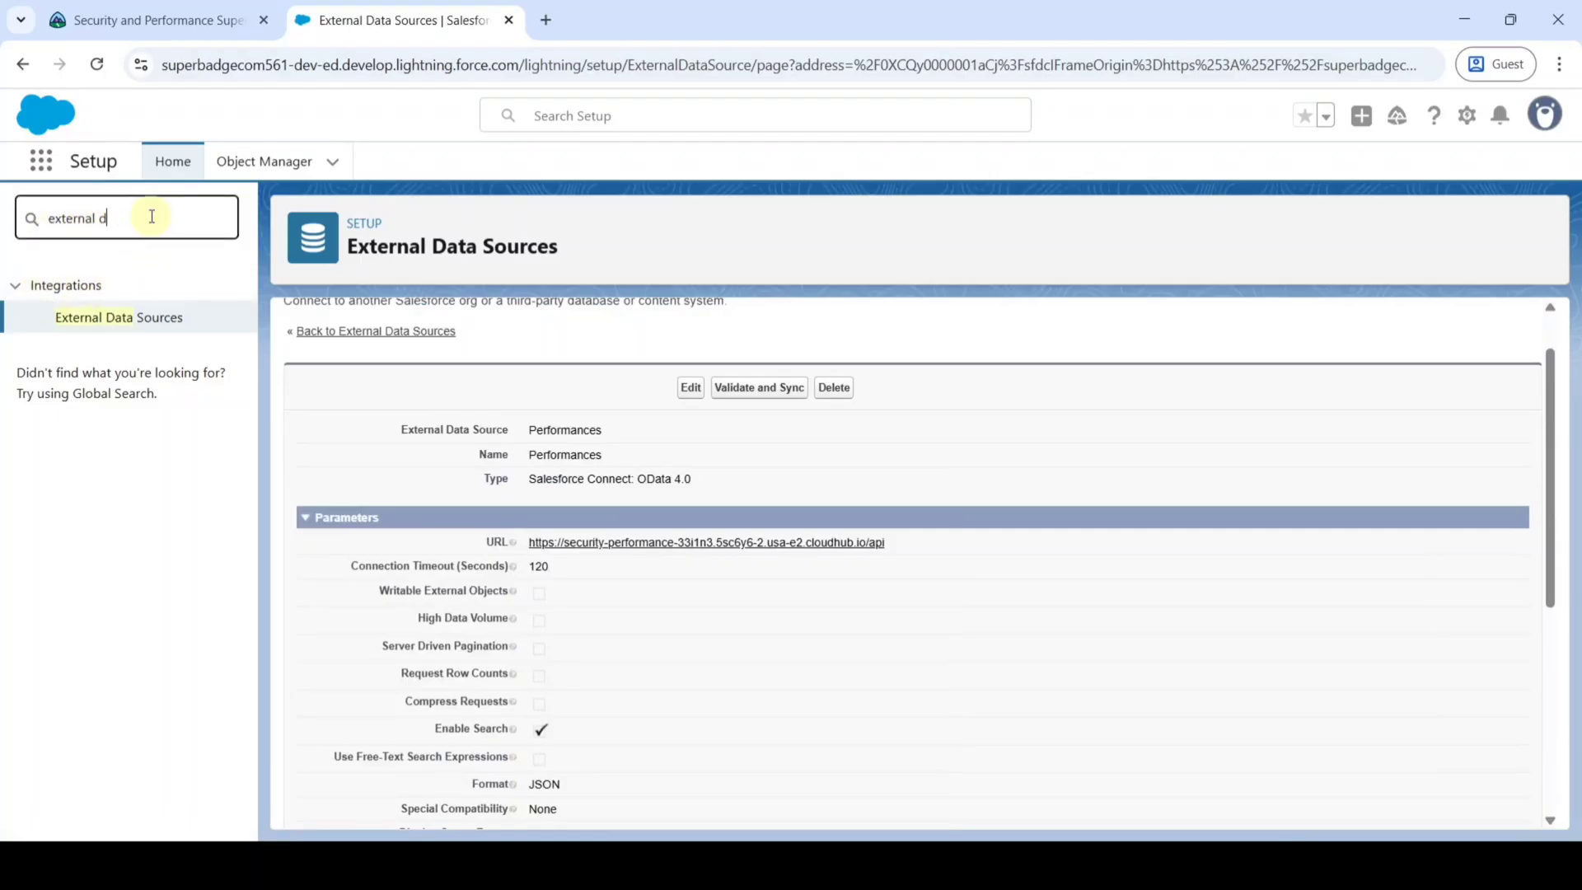
key("BackSpace")
type("obj")
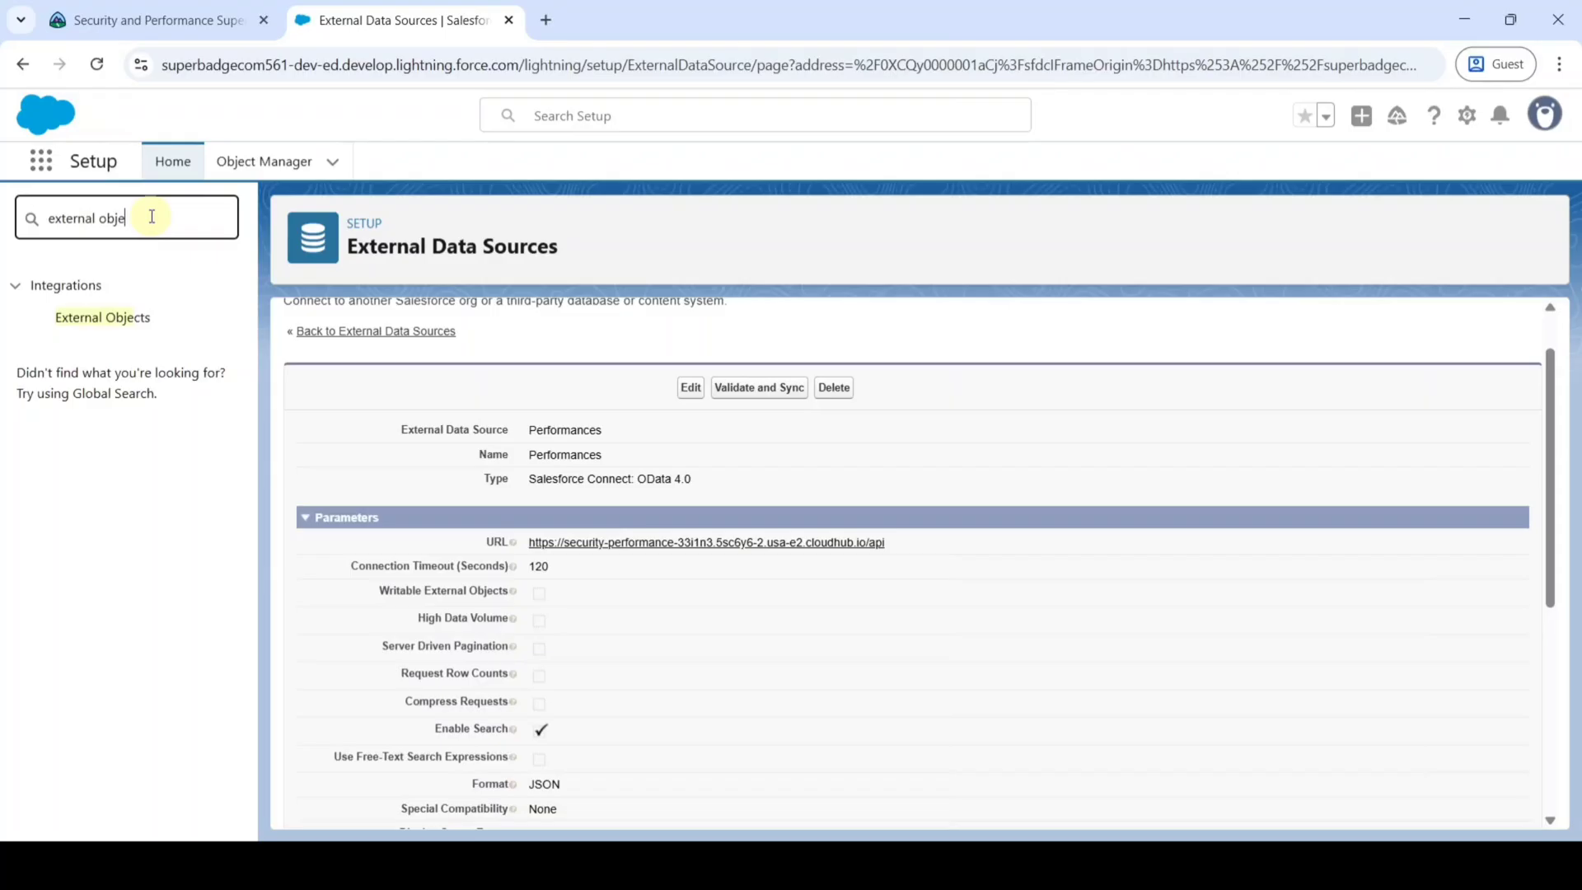
type("e")
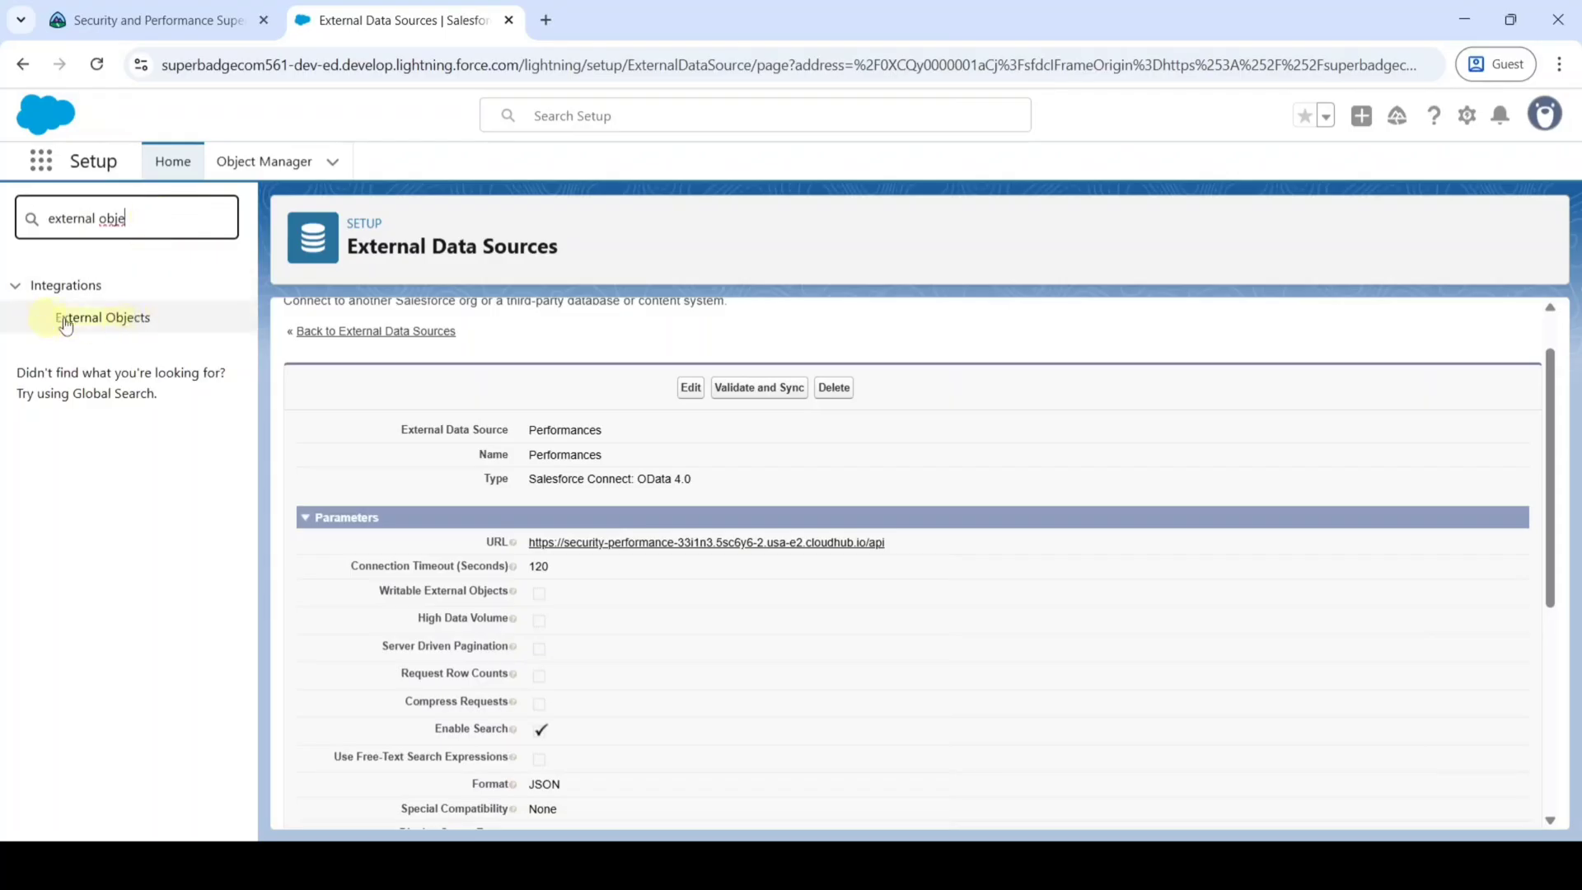
left_click(122, 319)
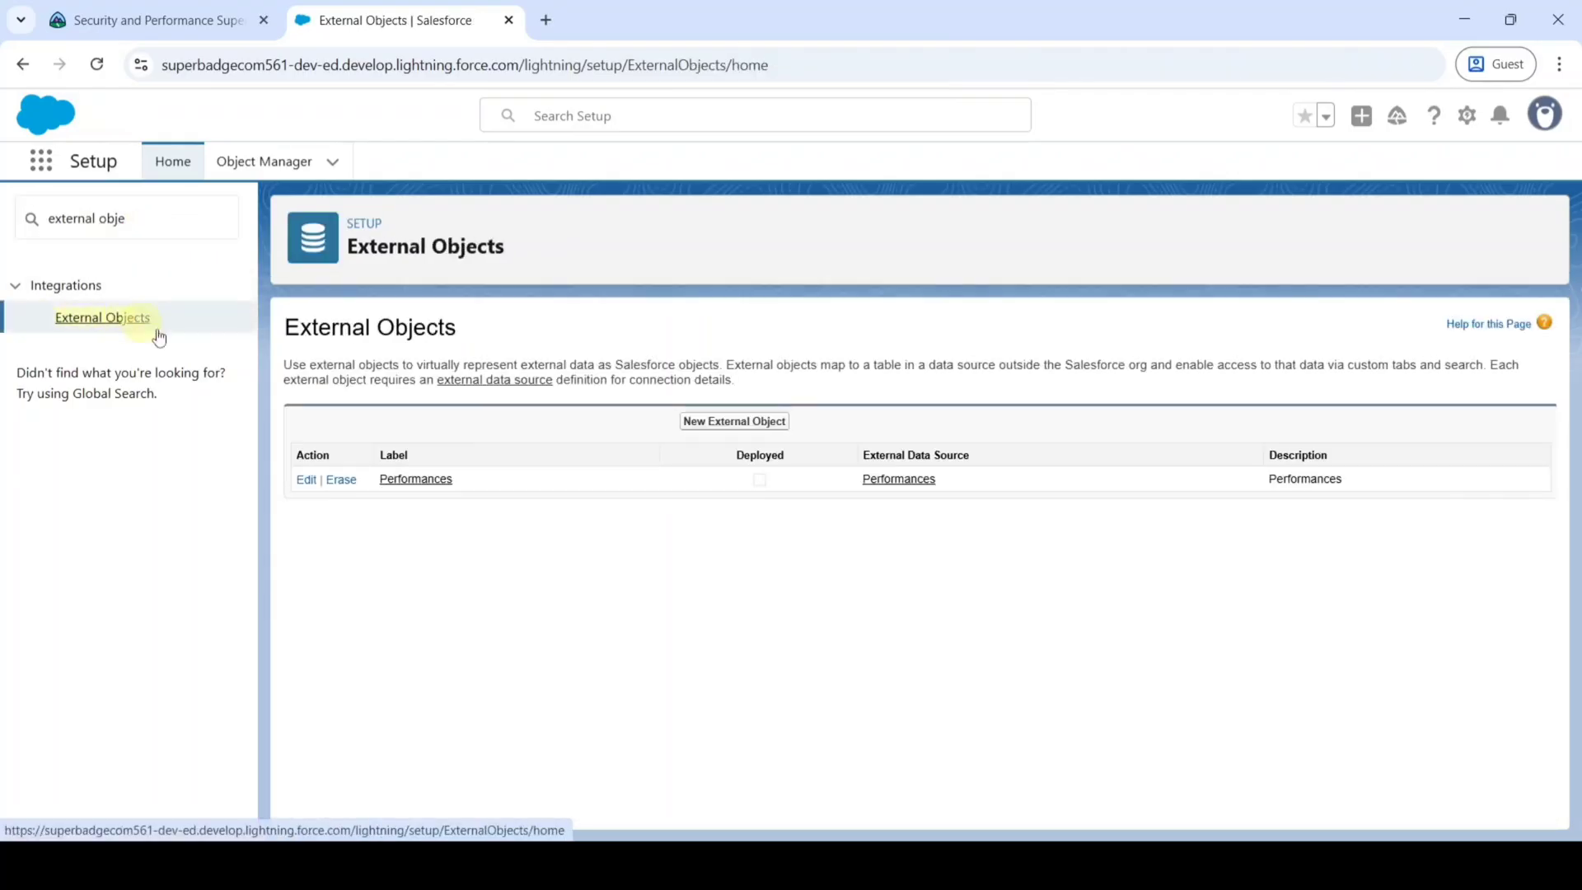
left_click(416, 480)
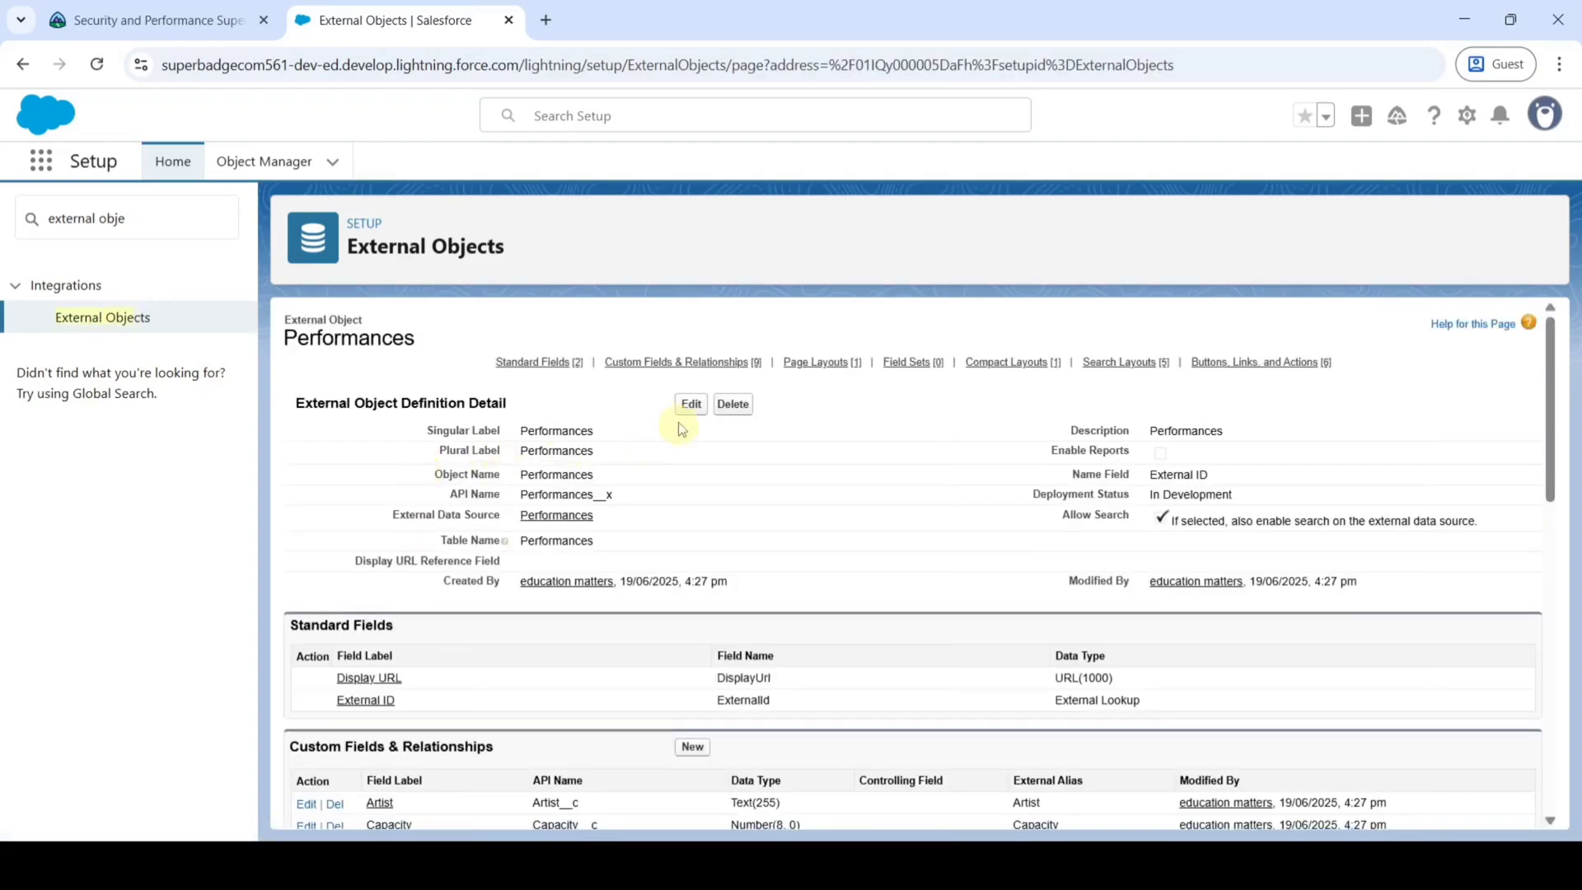
Edit Performances: set Deployment Status to Deployed, check Allow Reports, and save.
left_click(681, 407)
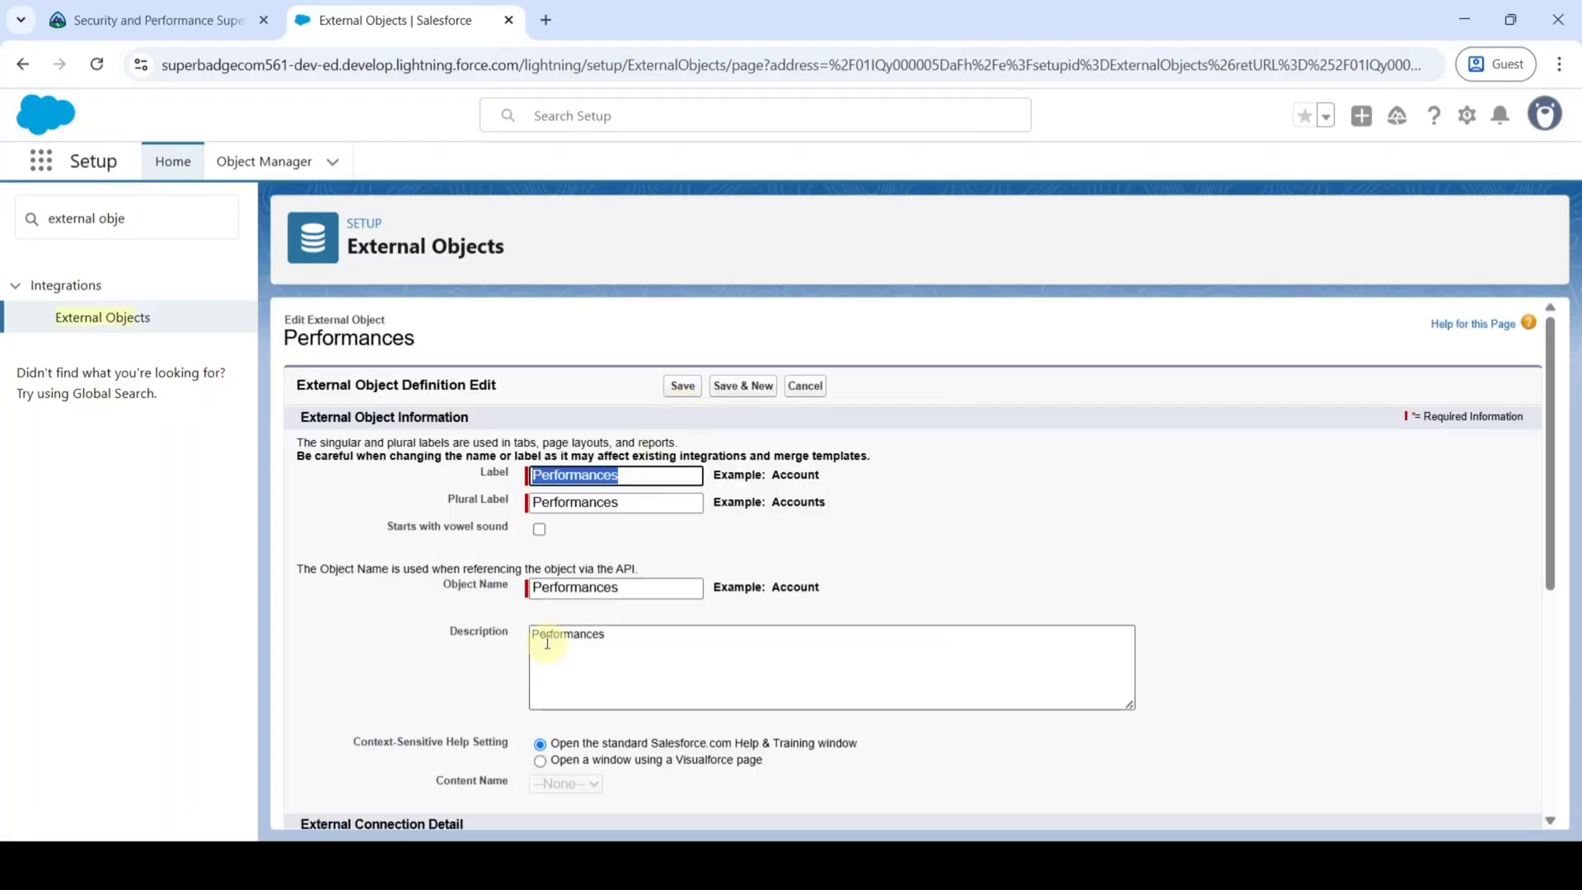
scroll(547, 638, "down", 5)
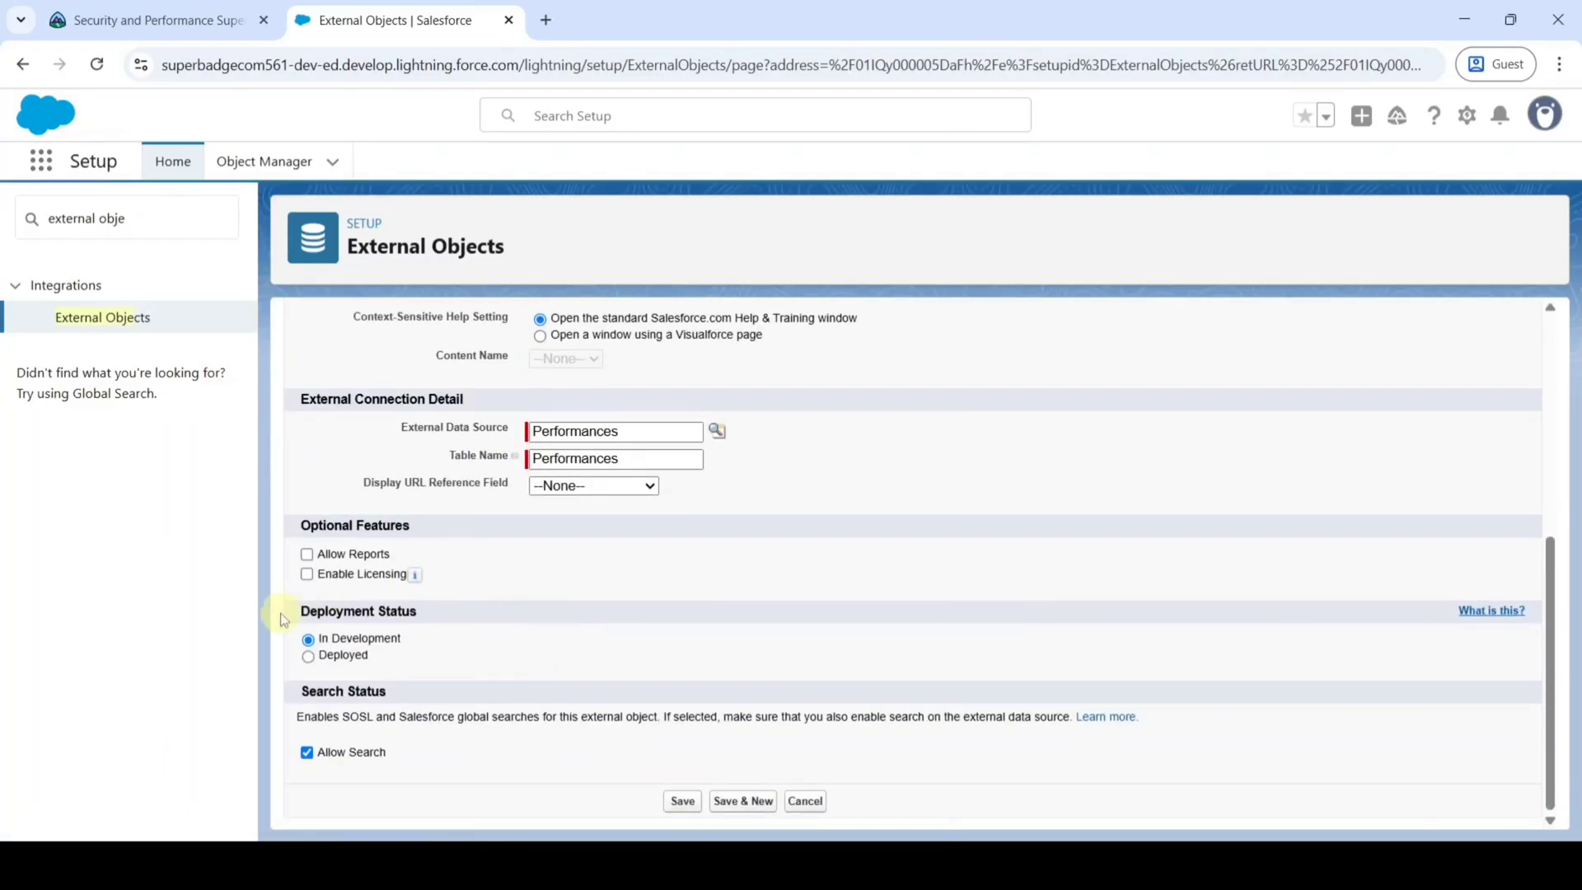
left_click(309, 658)
scroll(442, 641, "up", 3)
scroll(442, 641, "down", 1)
scroll(442, 641, "down", 1)
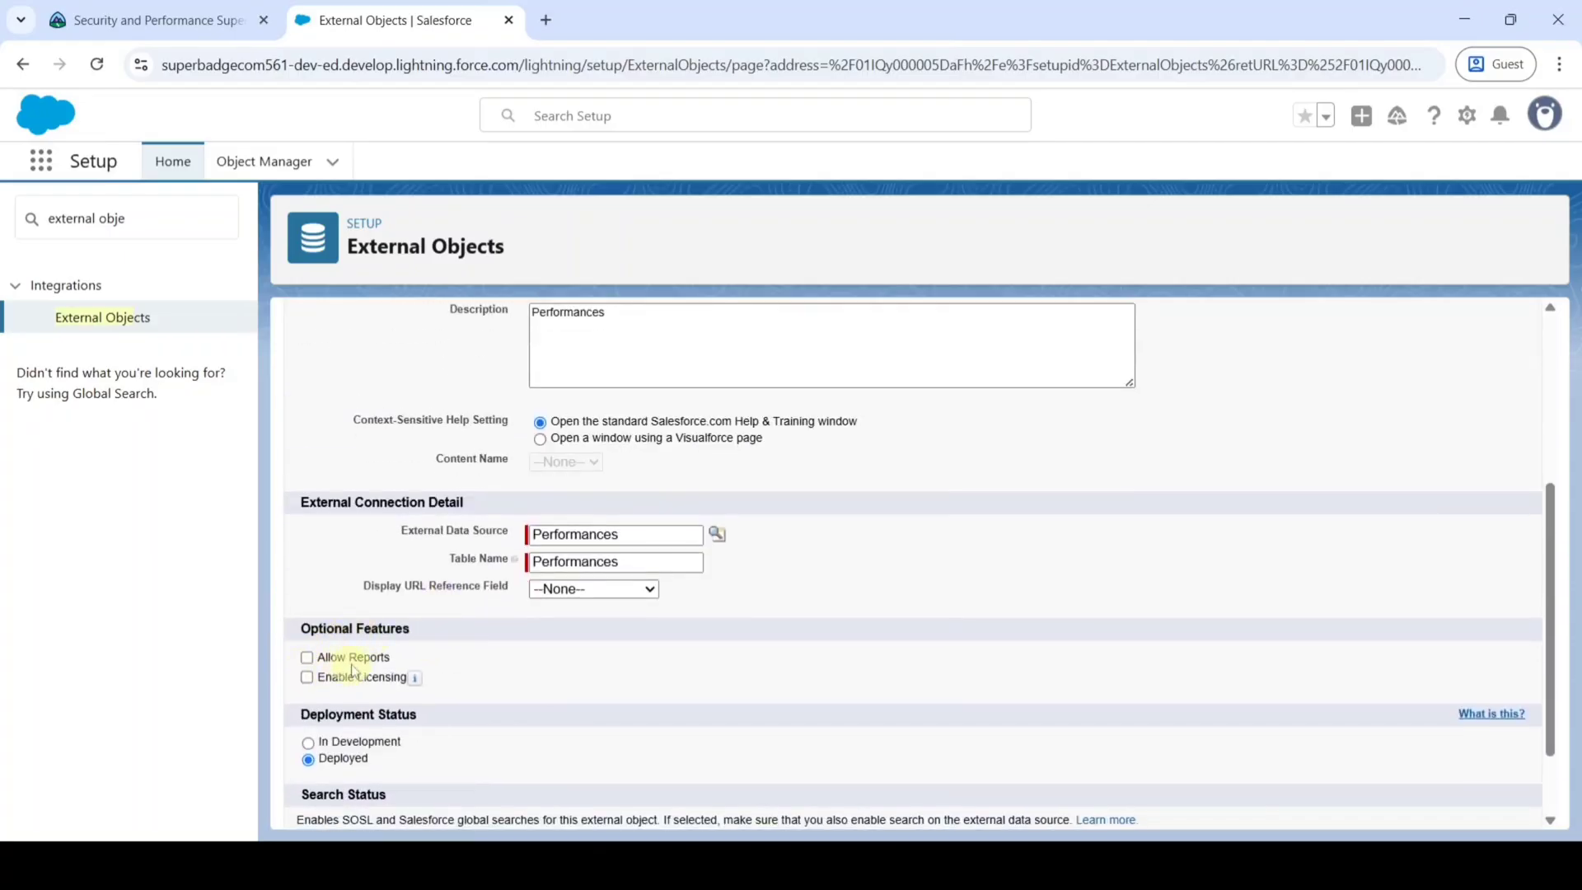
left_click(306, 659)
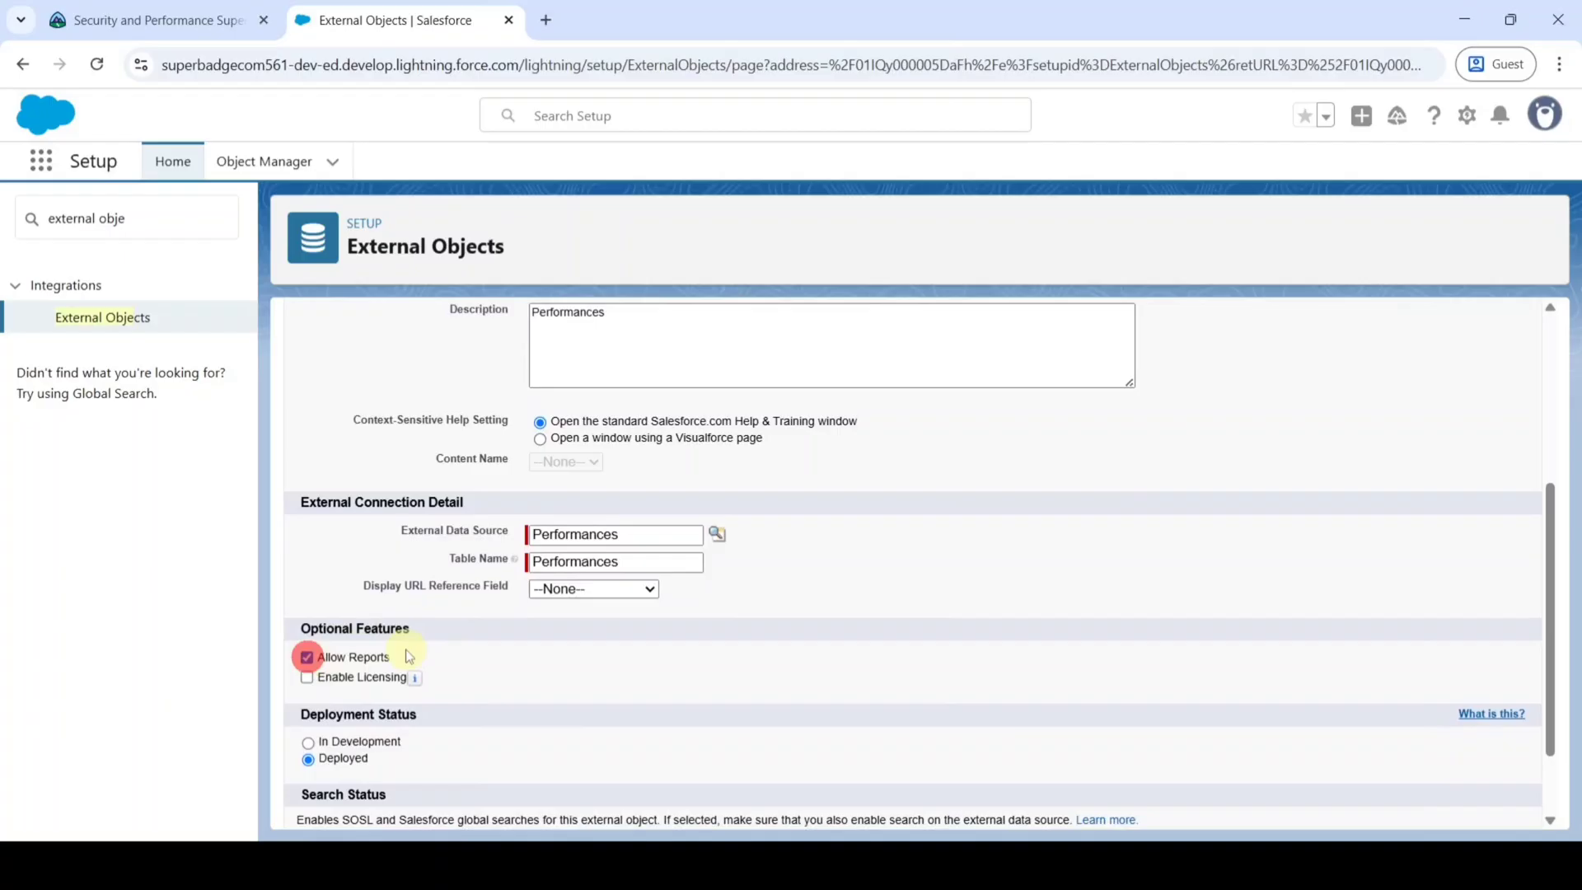
scroll(750, 633, "down", 2)
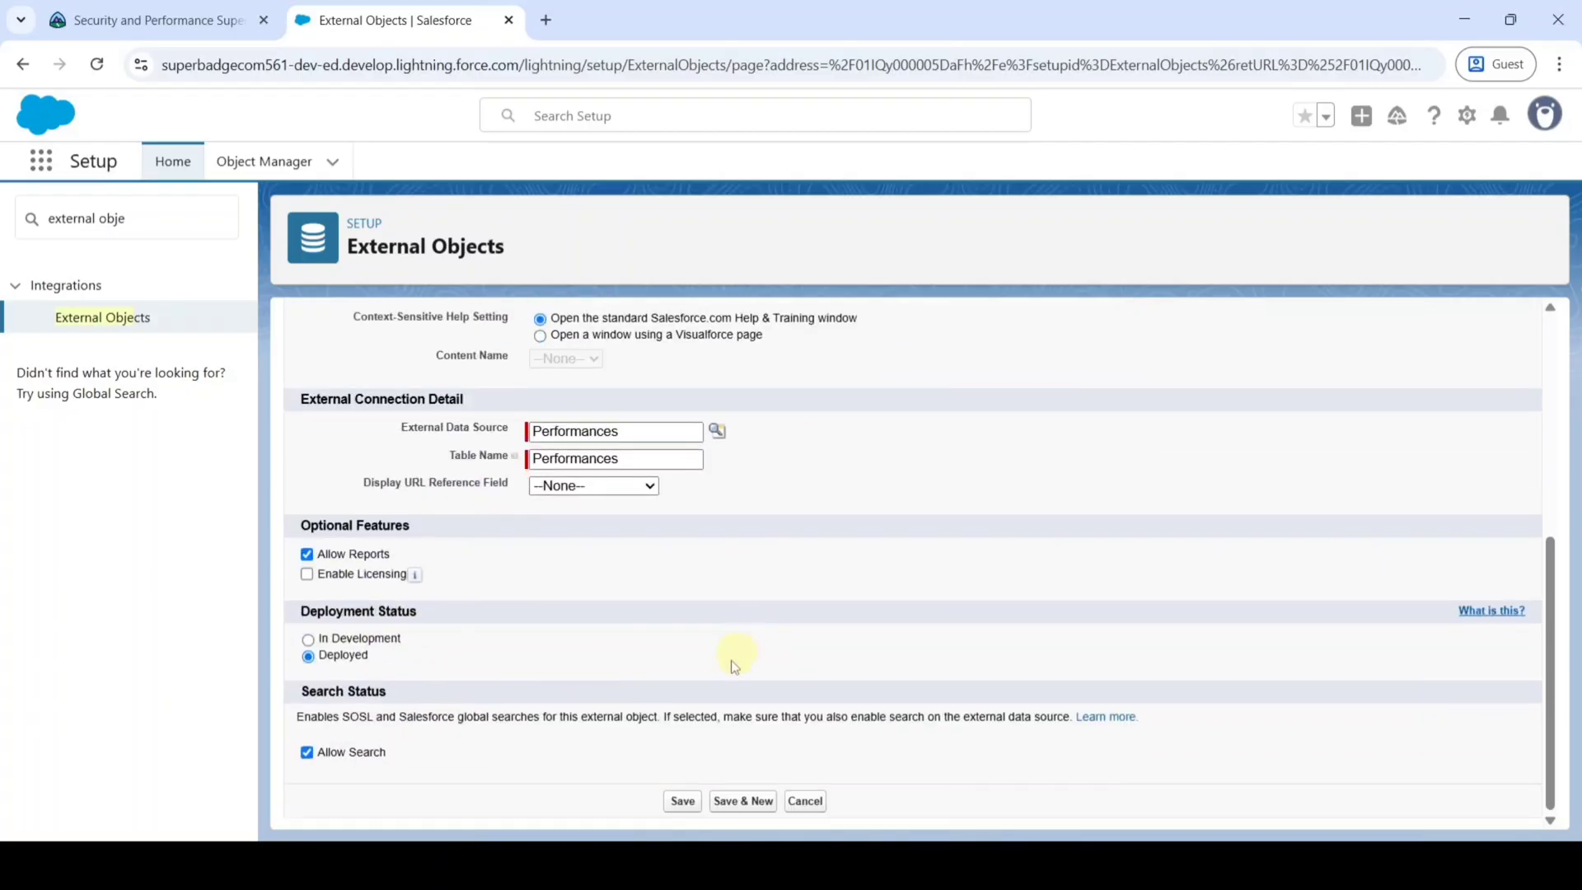
left_click(668, 807)
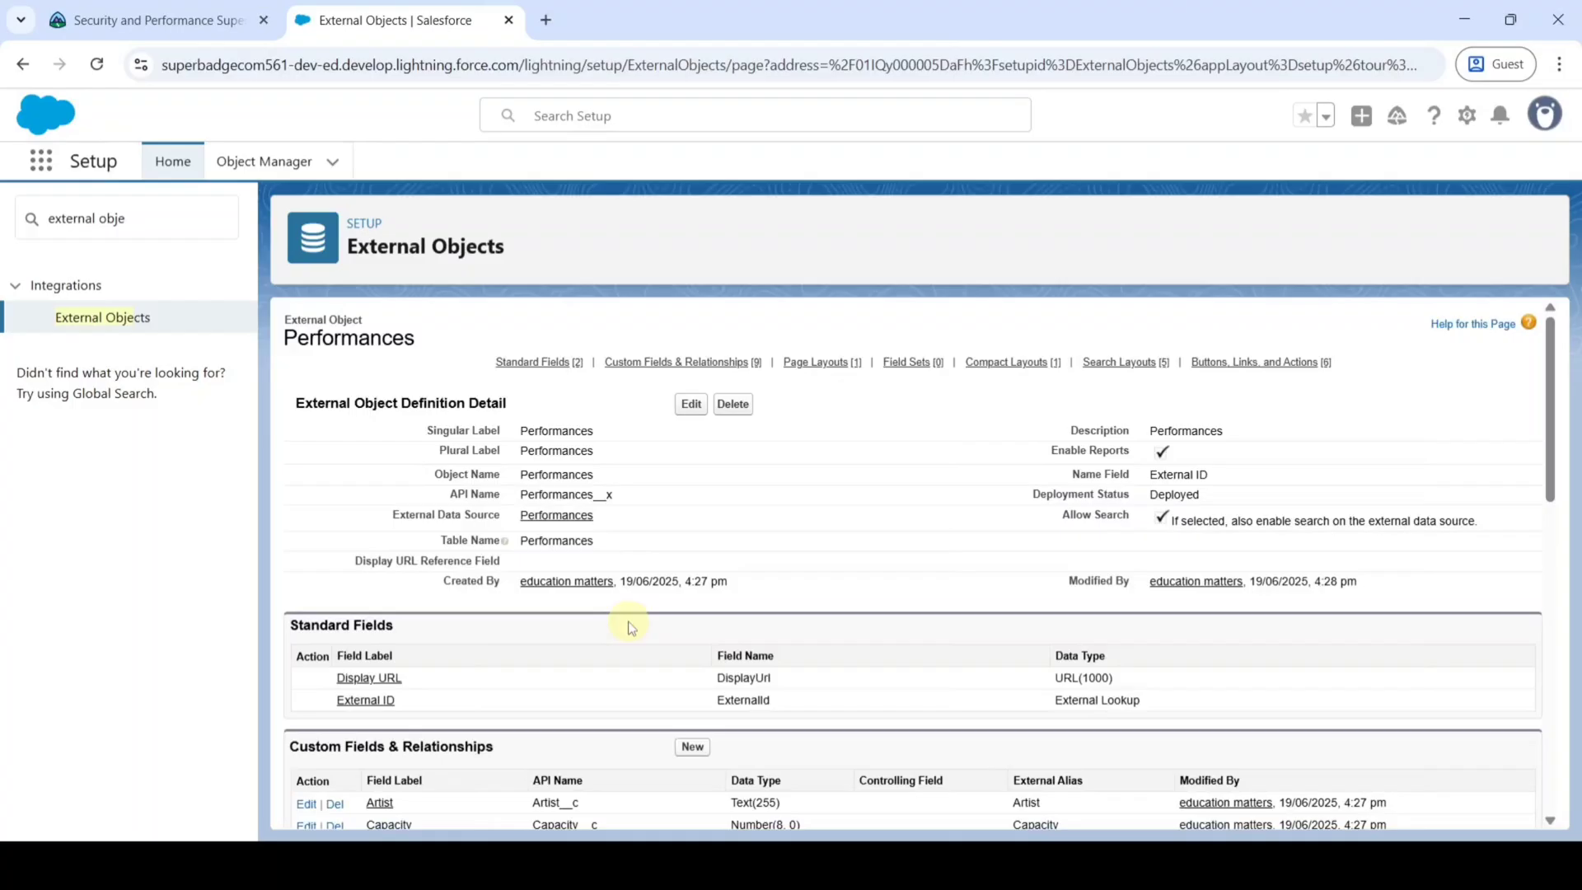
Reach Reports through the App Launcher search 'repor', dismiss Go Mobile, and begin a New Folder.
left_click(38, 166)
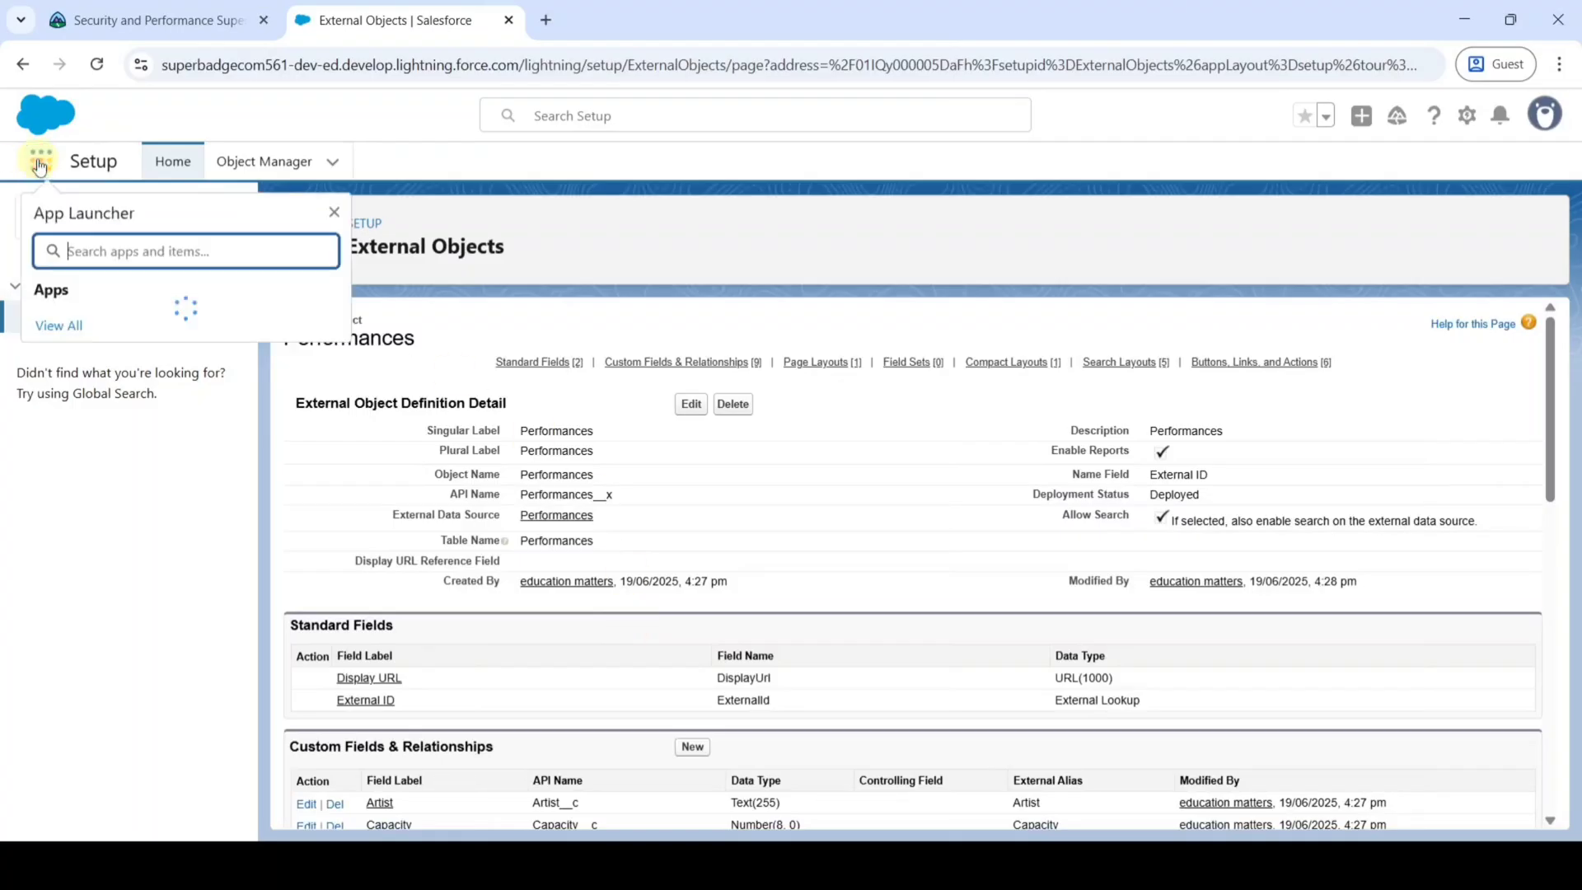
left_click(111, 249)
type("repor")
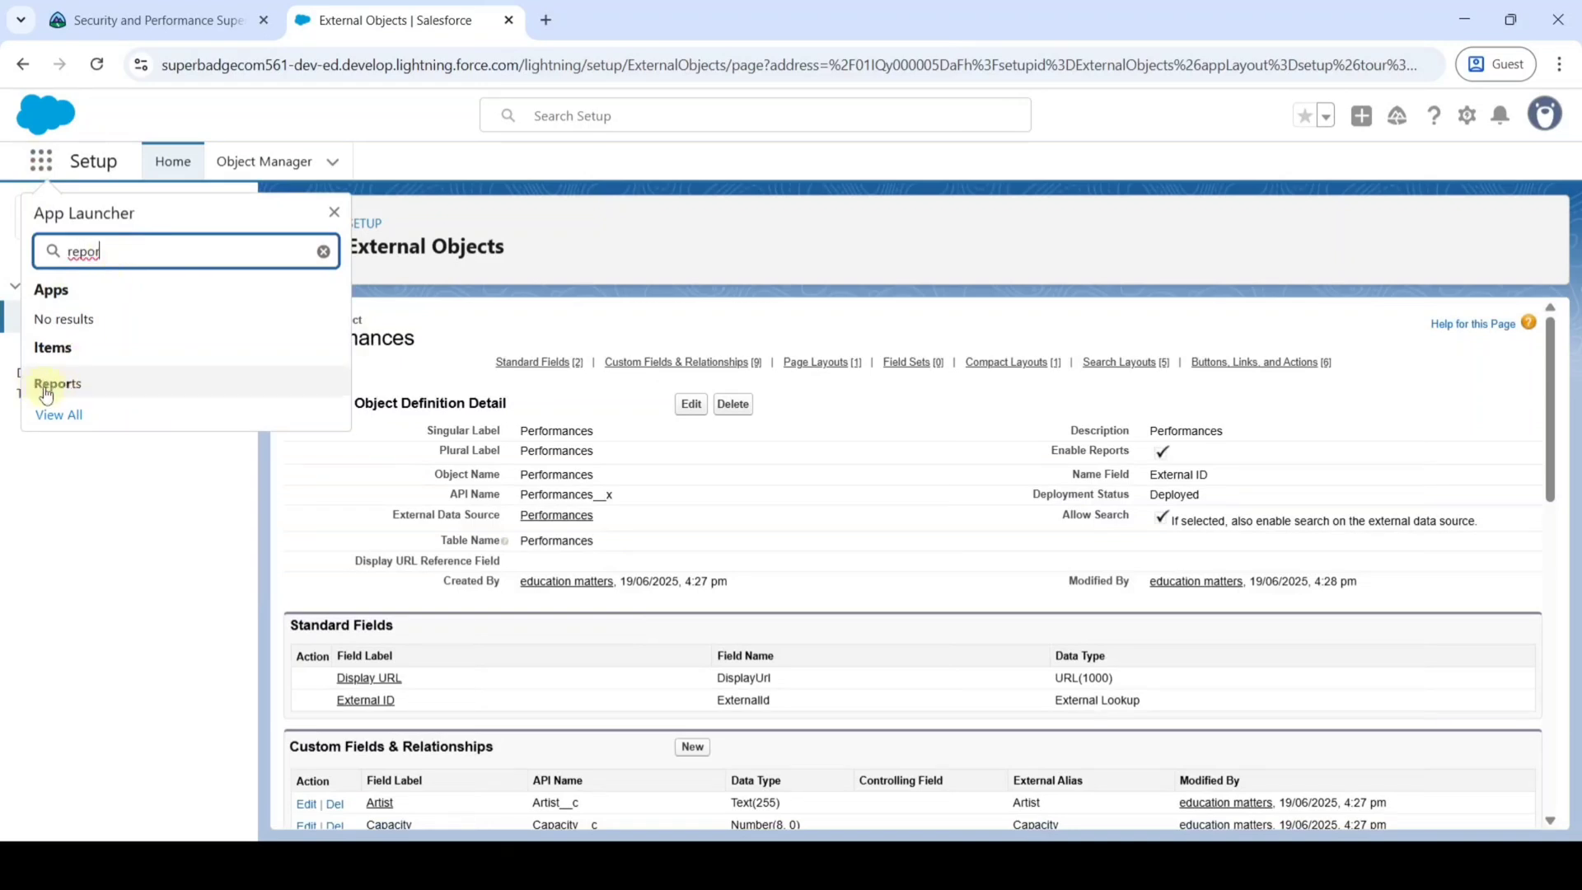
left_click(71, 384)
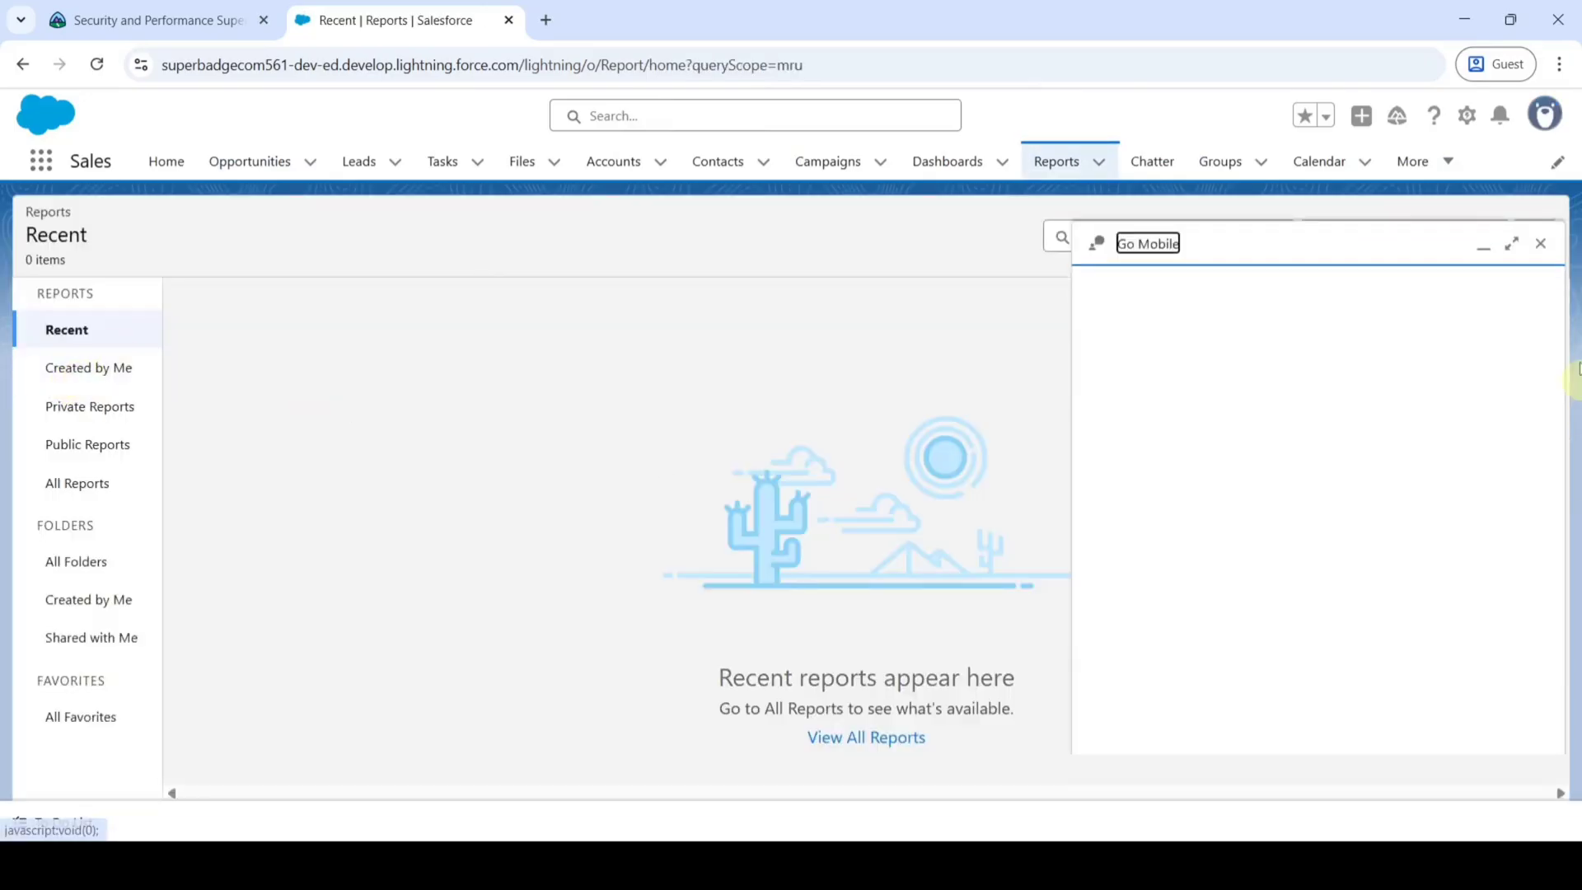
left_click(1537, 328)
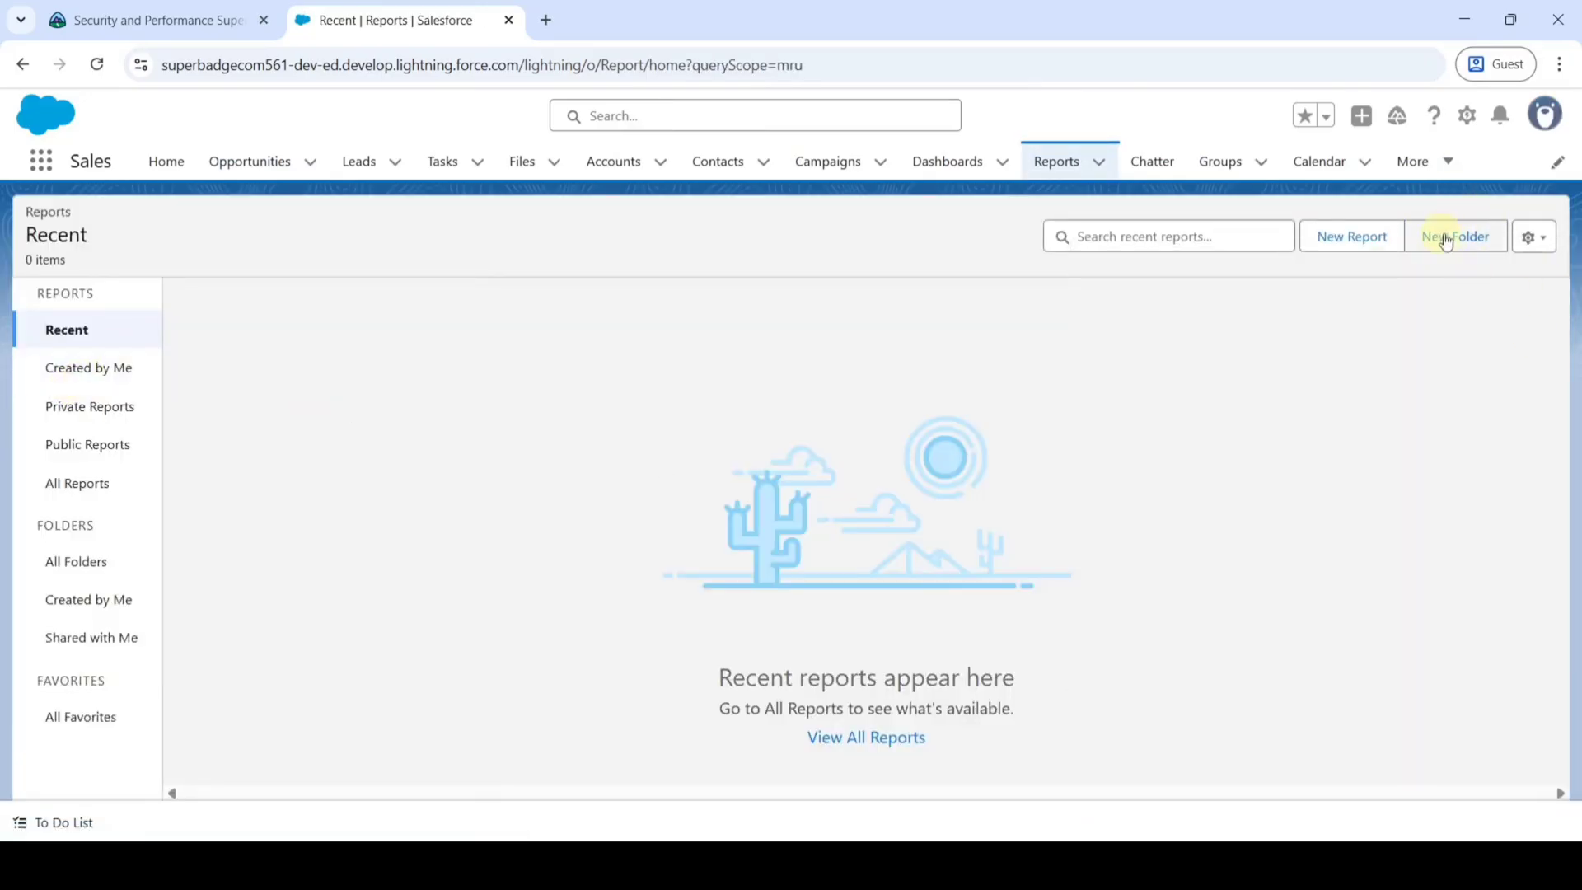
left_click(1448, 237)
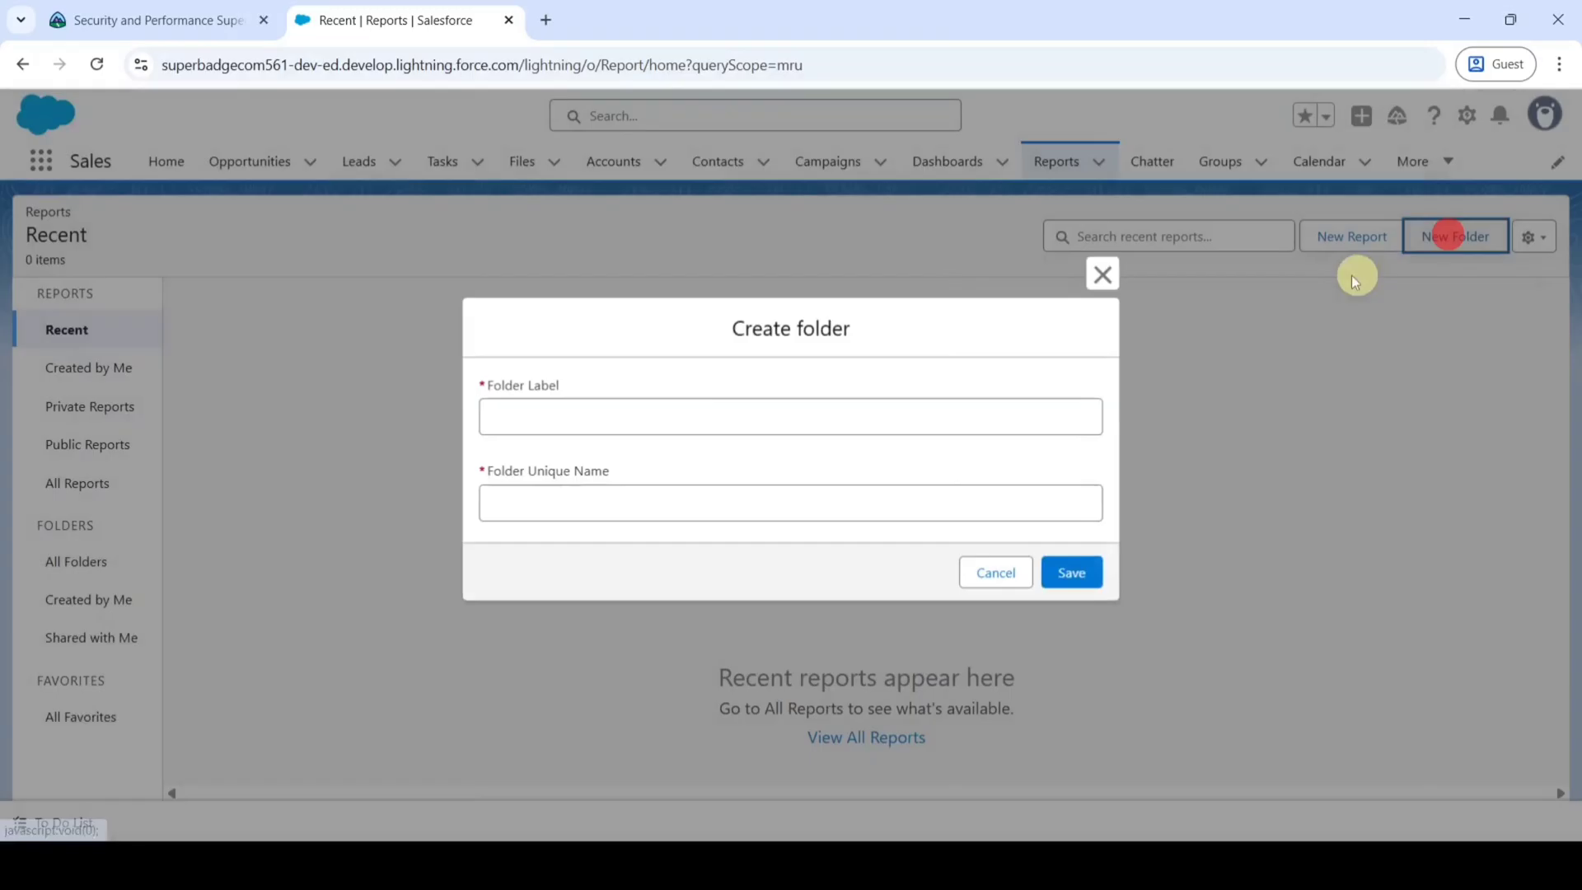
Copy the folder name 'Ticketing Reports' from the Trailhead challenge text.
left_click(115, 11)
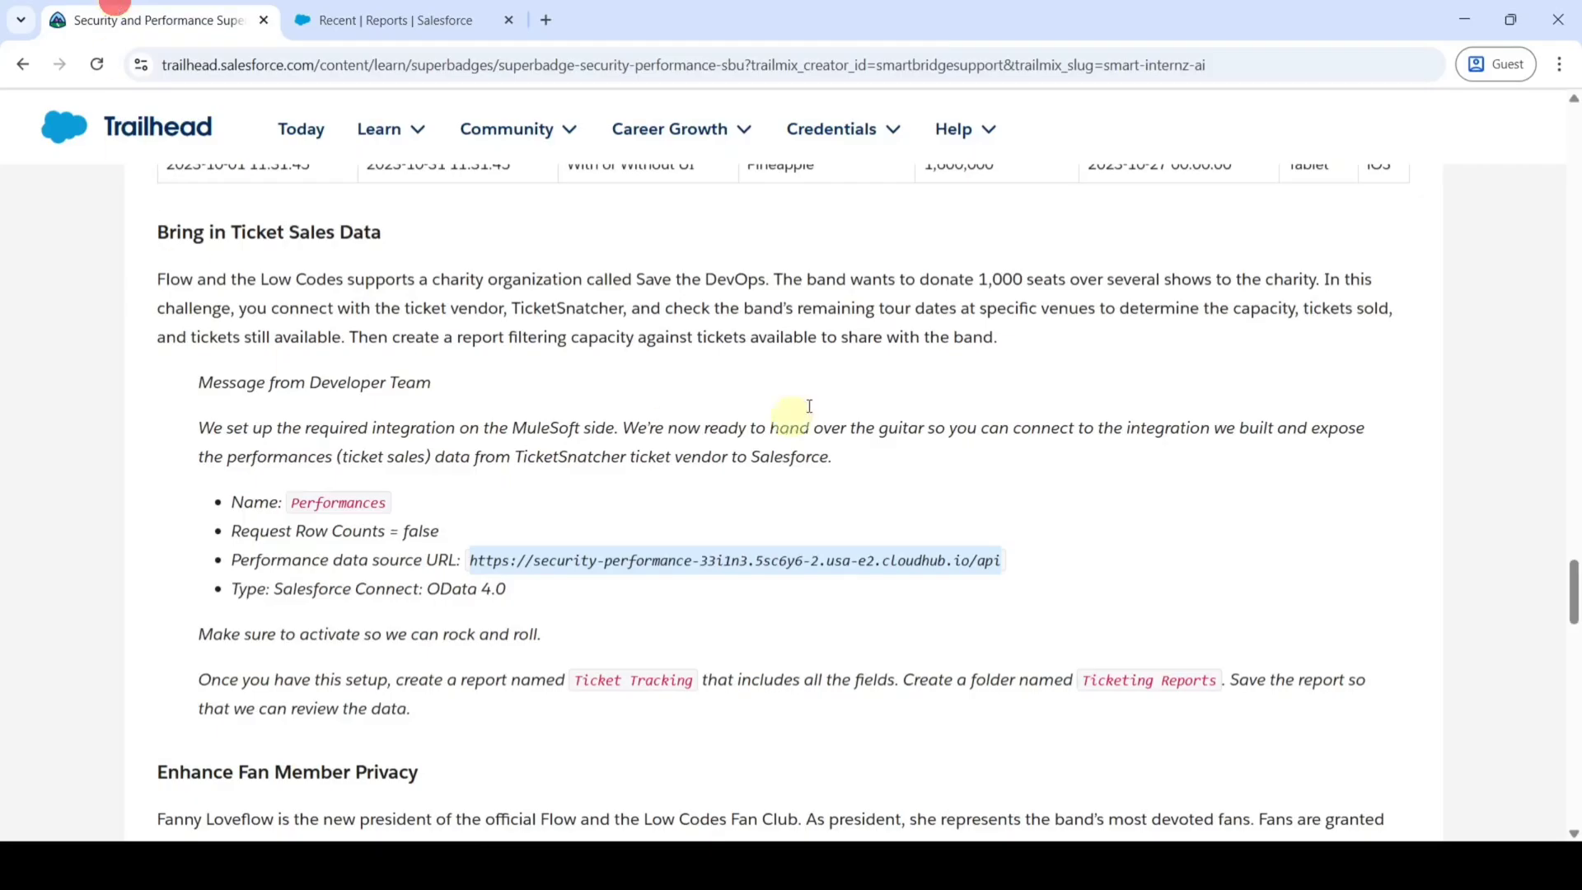
scroll(809, 405, "down", 3)
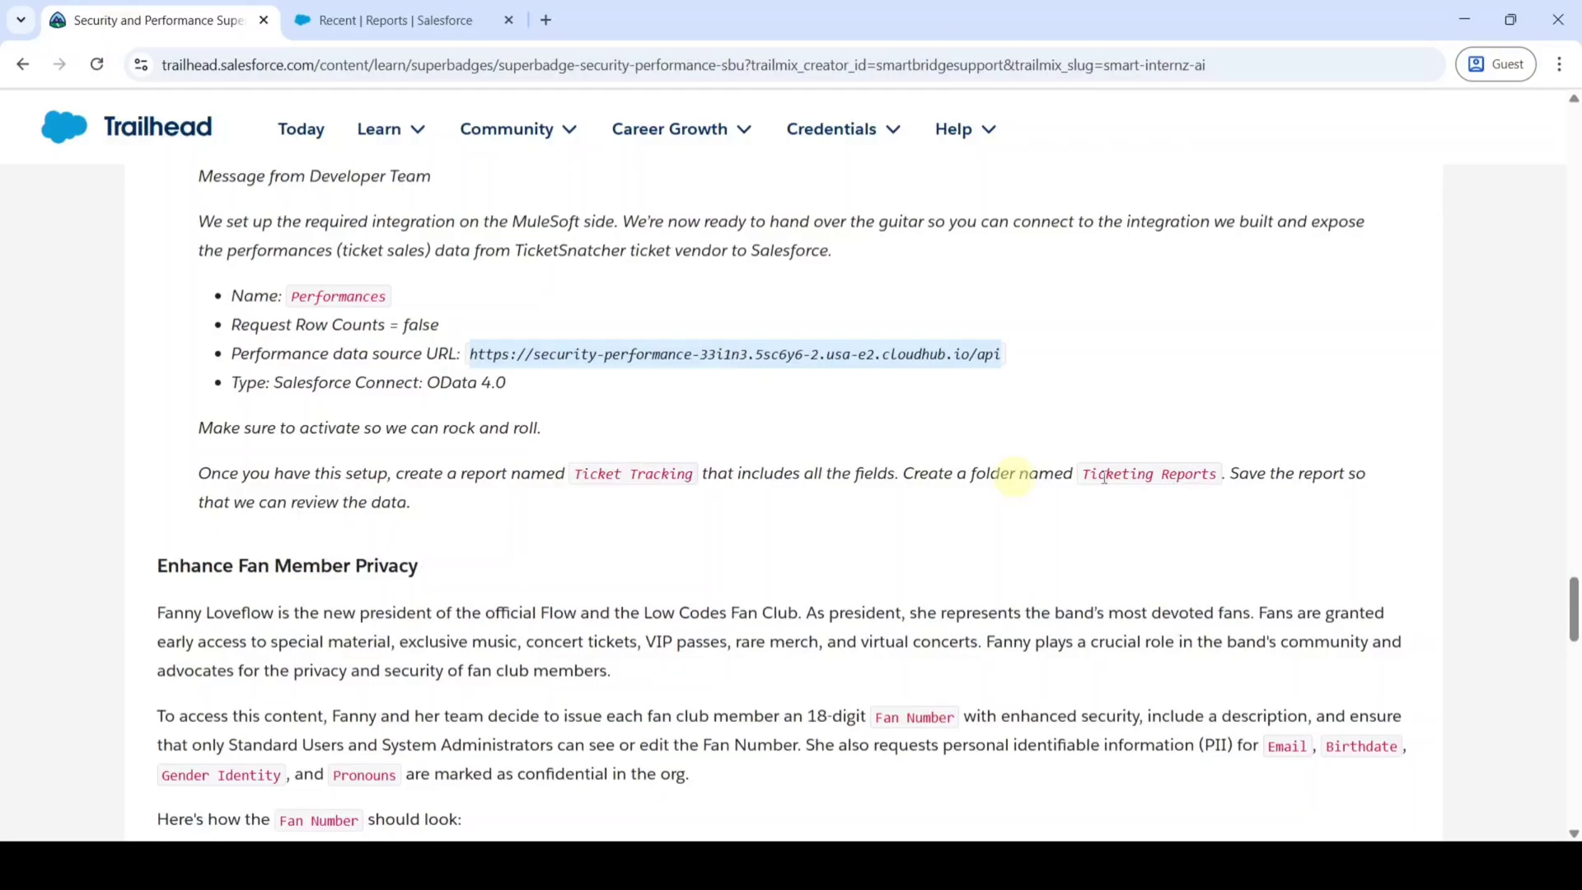
left_click_drag(1083, 480, 1209, 479)
key("ctrl+c")
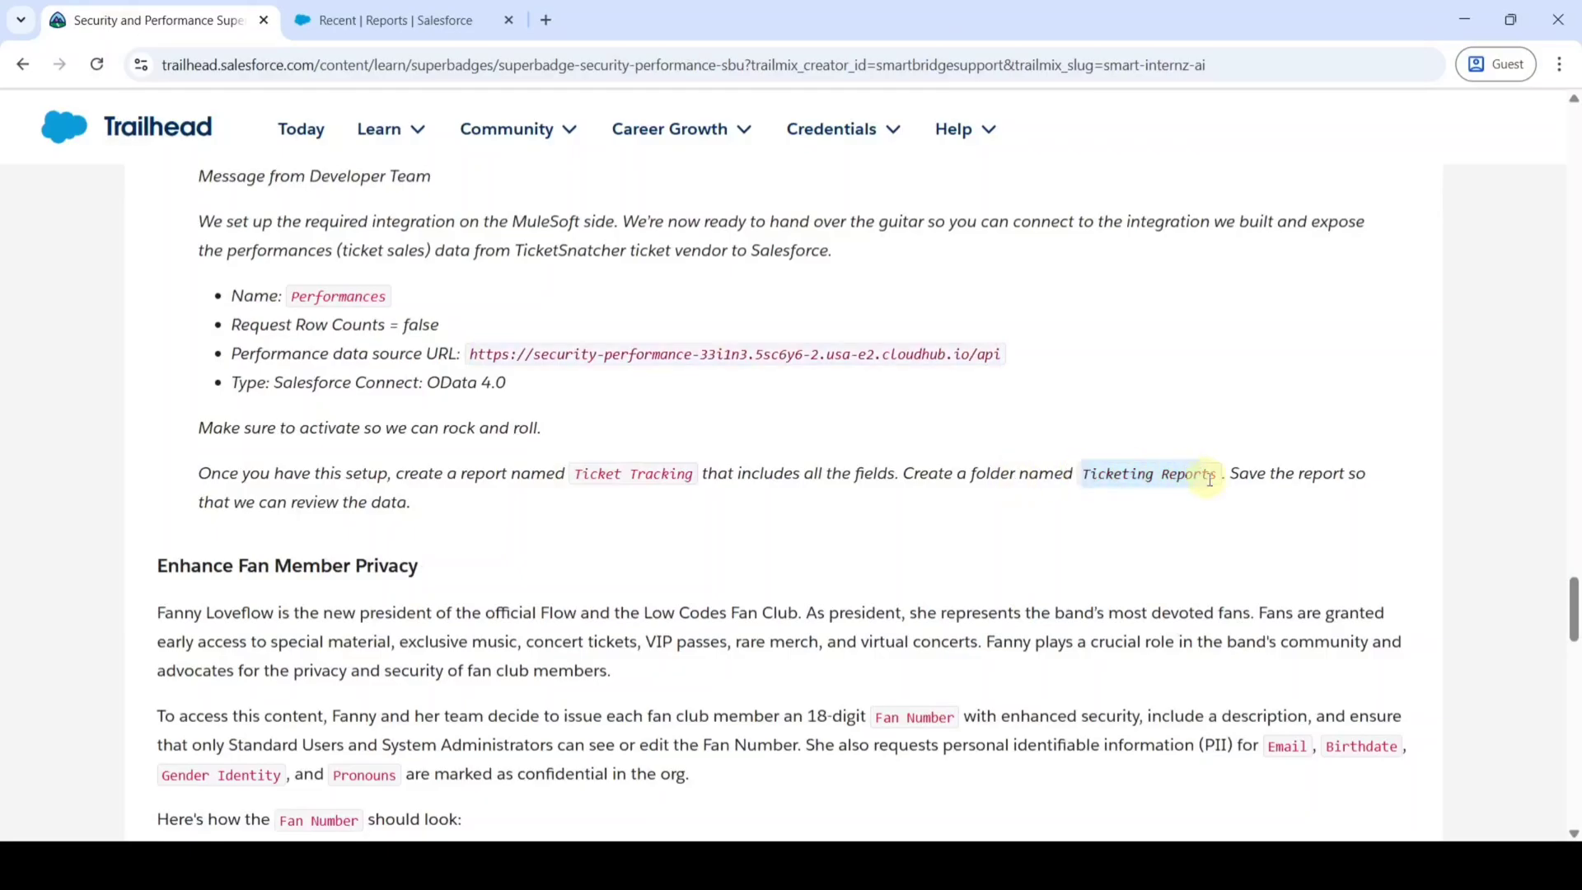
left_click(449, 18)
Save a folder labelled 'Ticketing Reports' with auto-filled unique name TicketingReports.
left_click(628, 417)
key("ctrl+v")
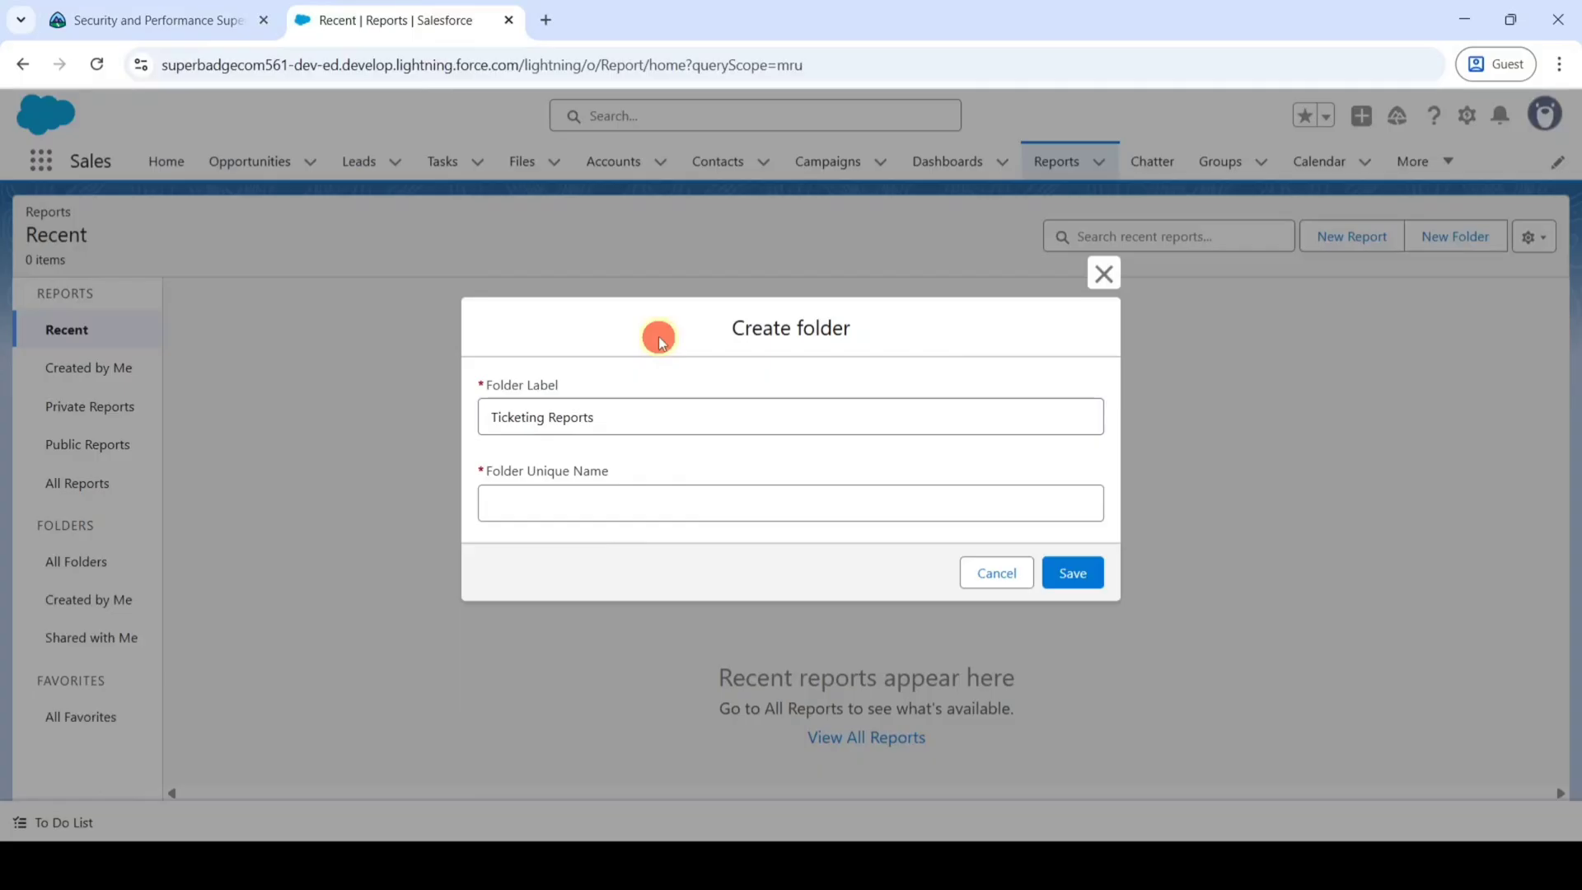
left_click(614, 498)
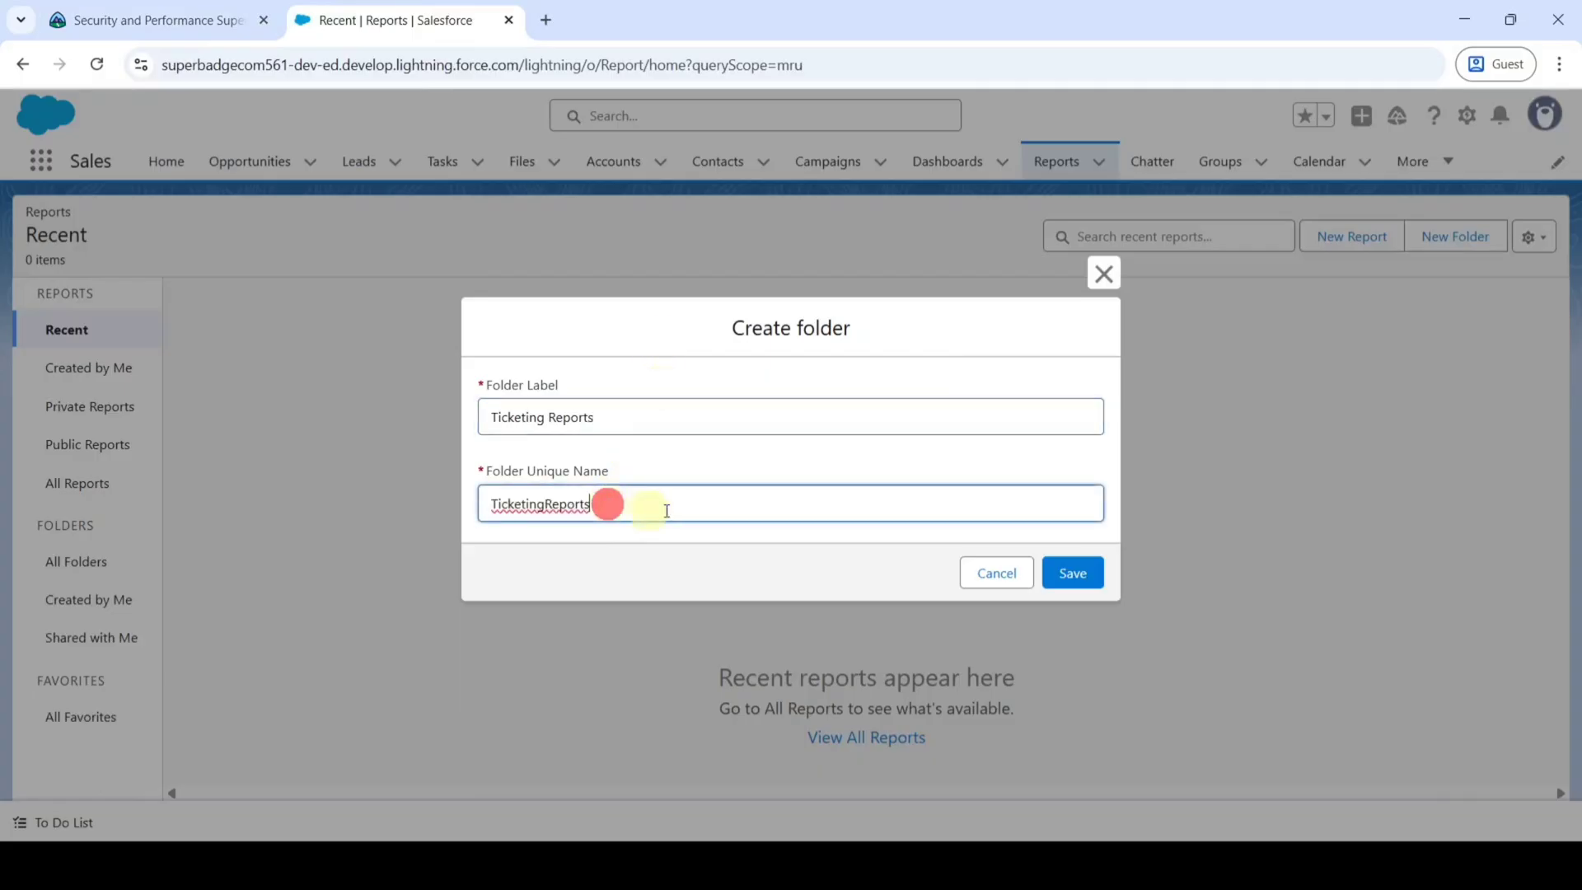
left_click(1071, 582)
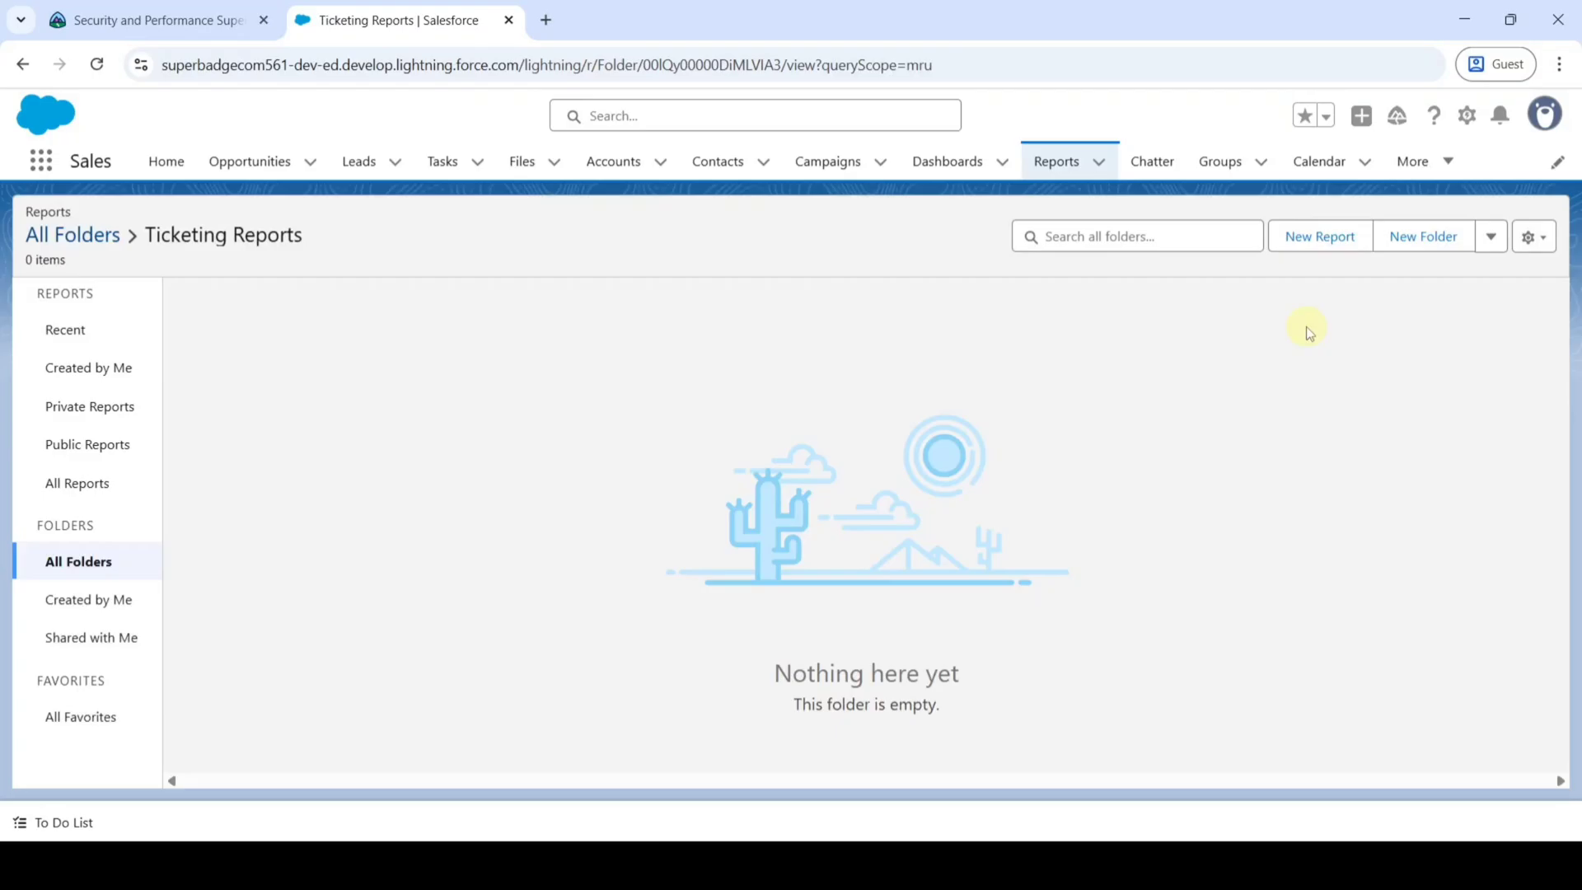
Begin a new report using the Performances report type, found by searching 'perf'.
left_click(1313, 238)
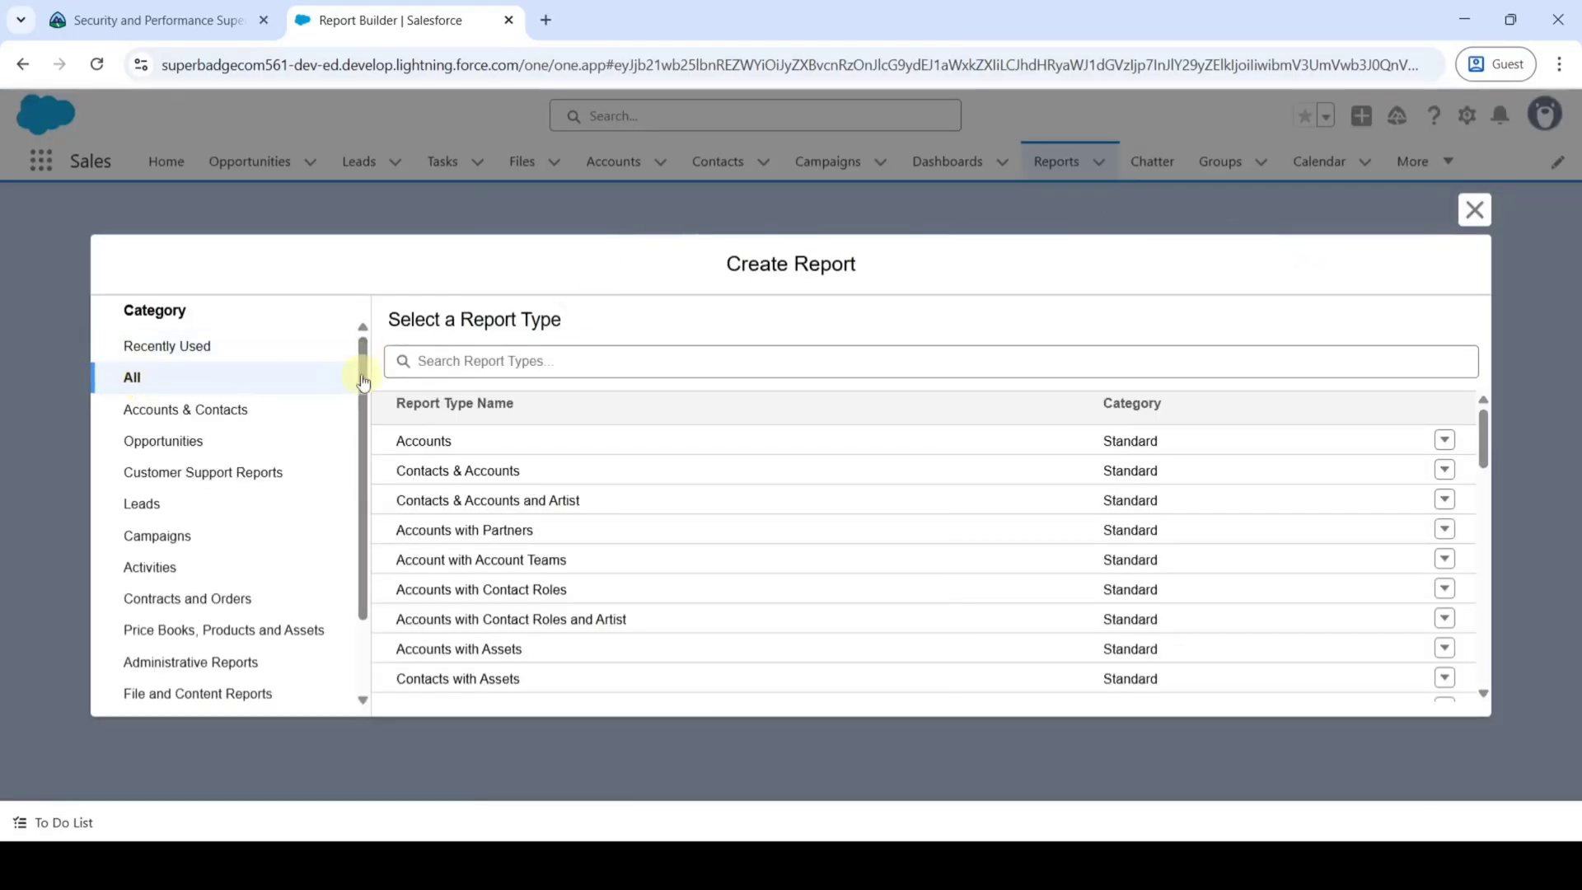
left_click(453, 359)
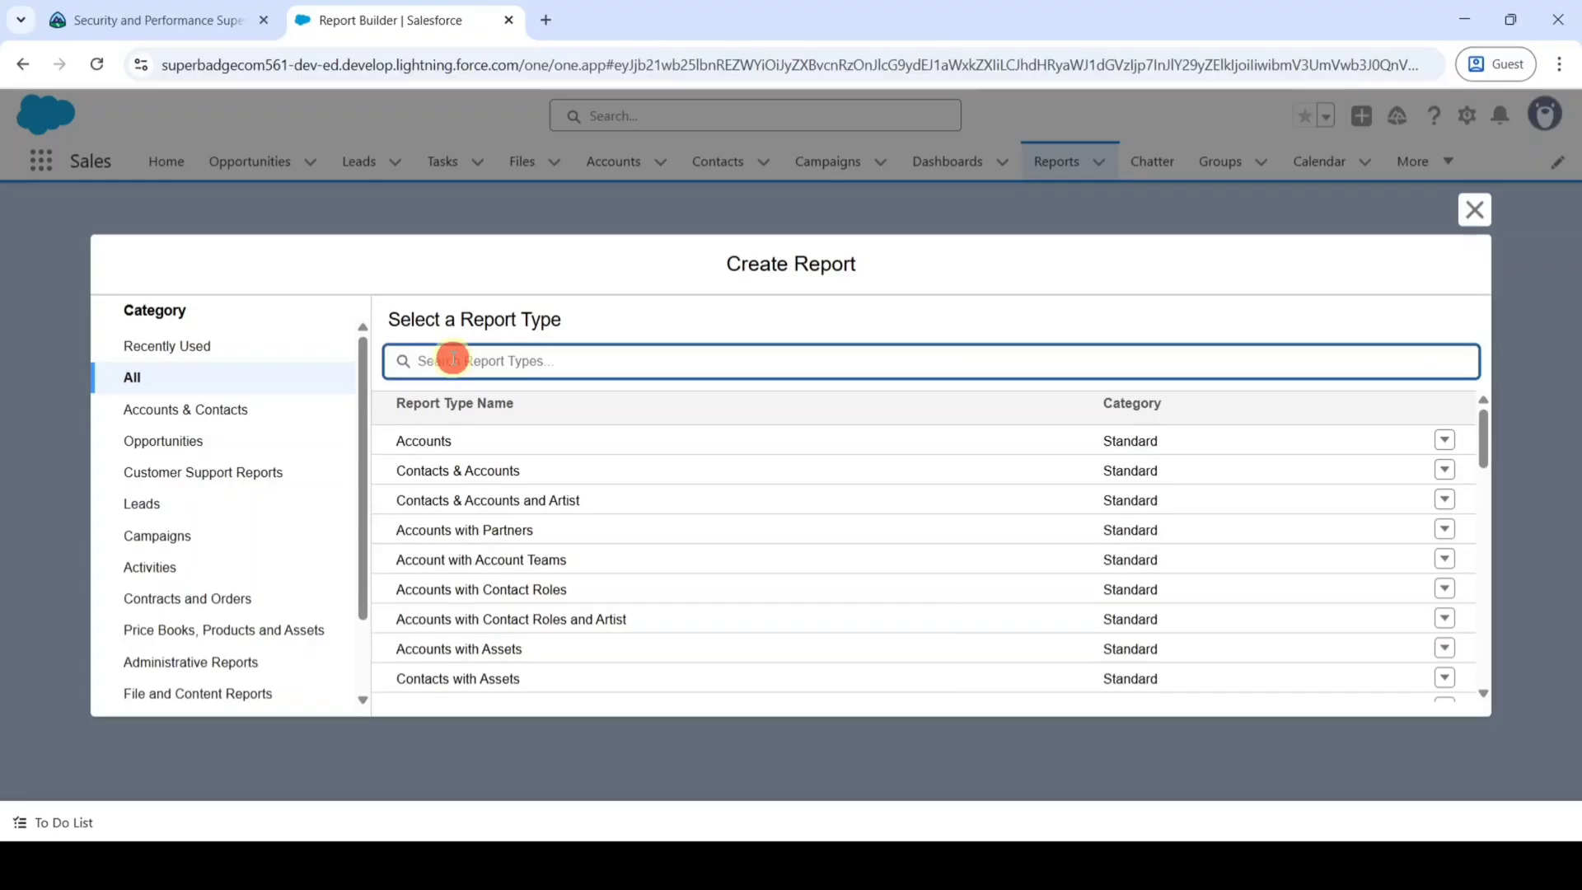
type("perf")
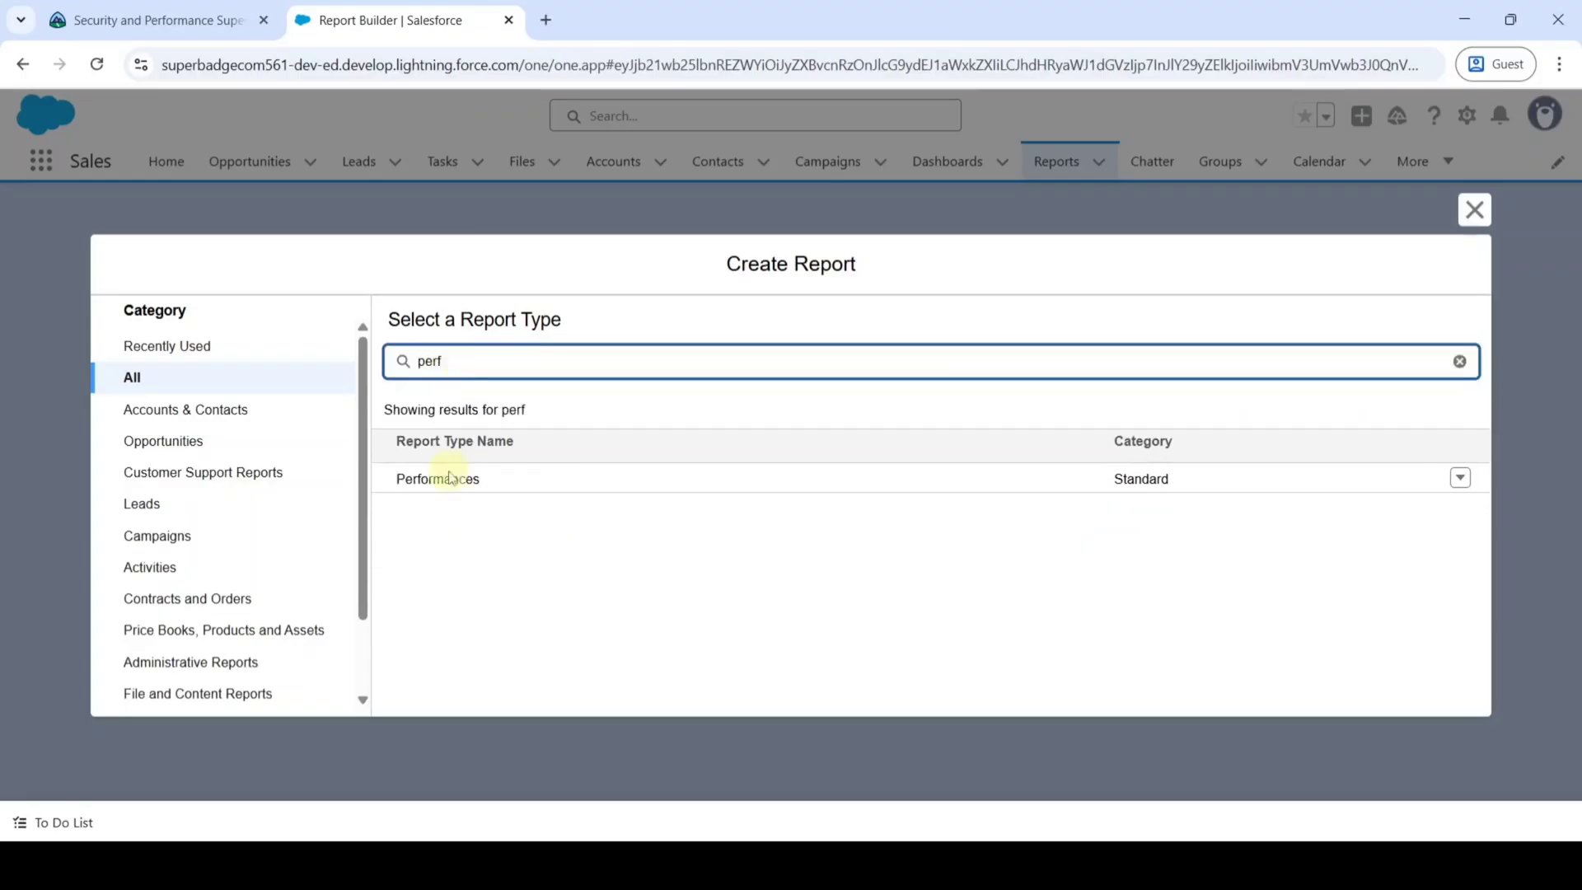
left_click(433, 479)
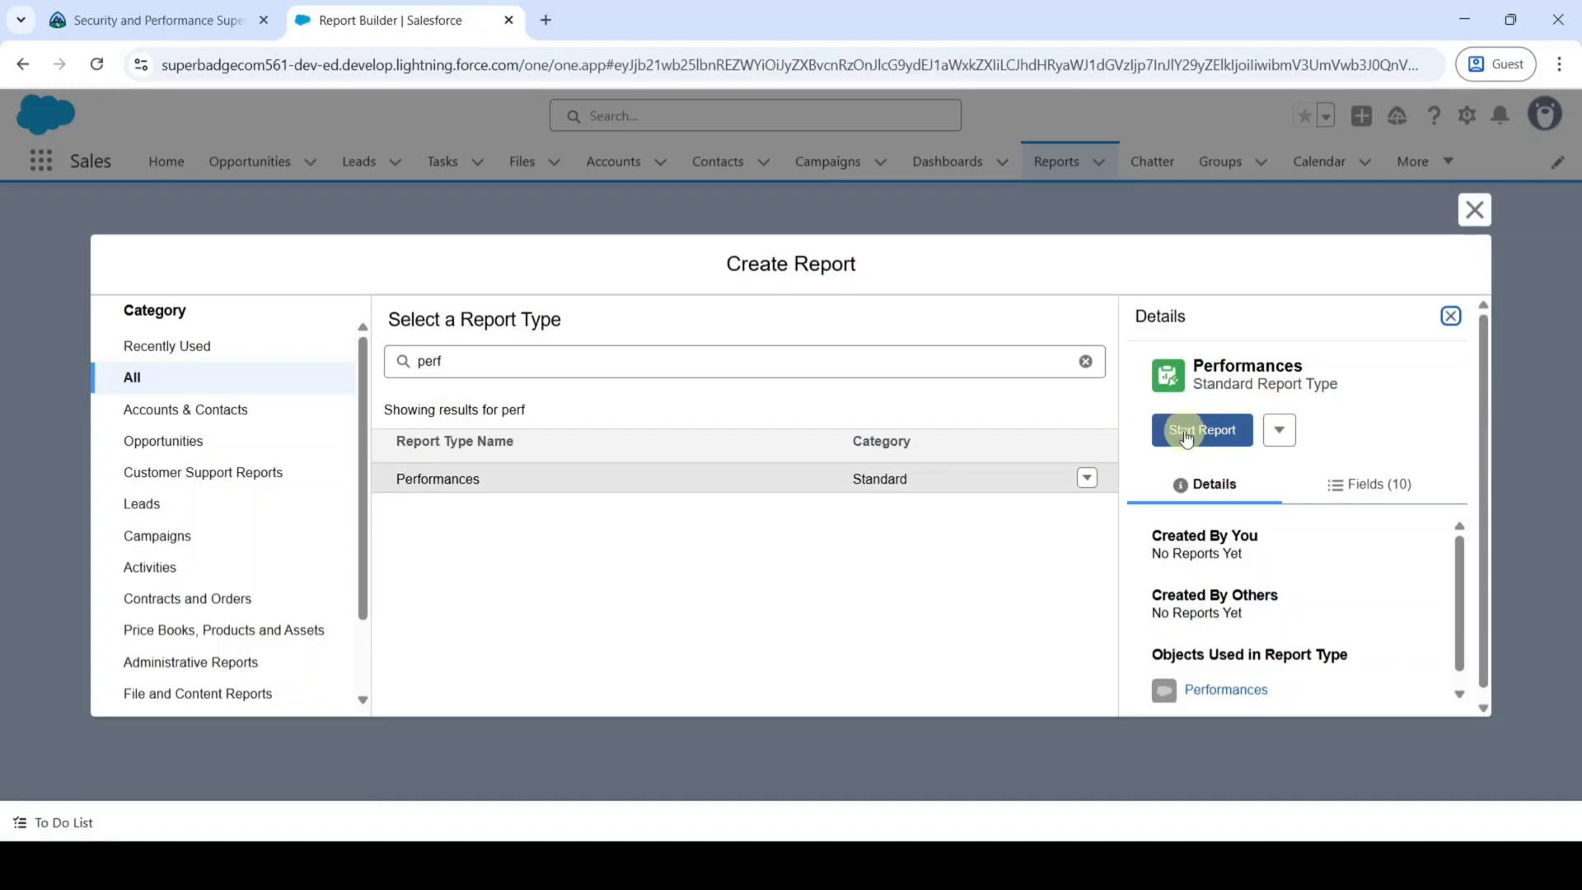
left_click(1189, 437)
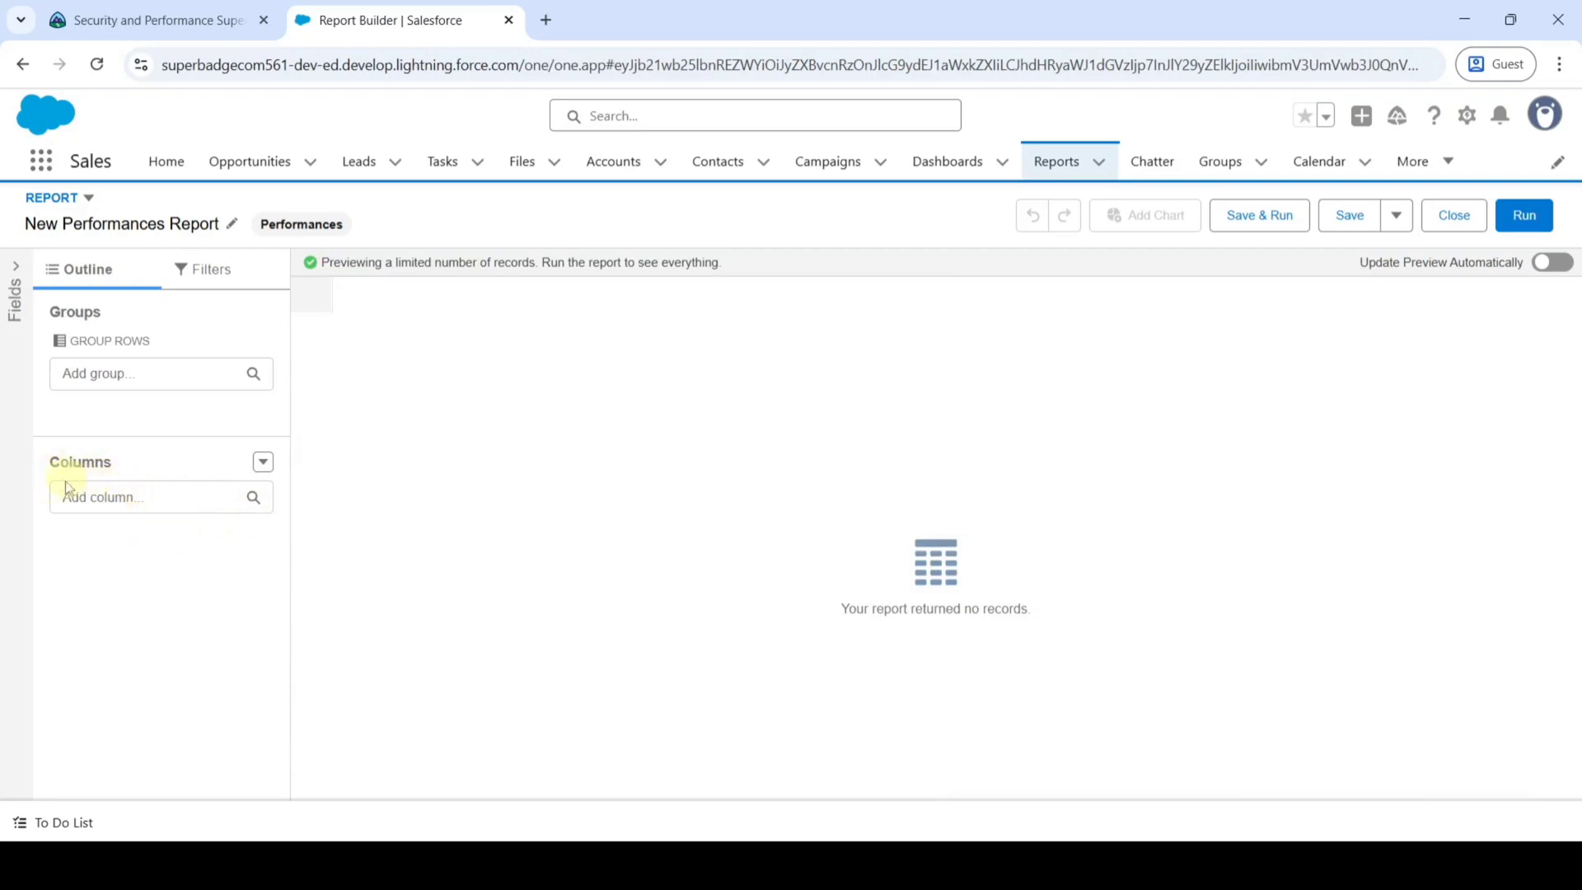
Add Performances: ID, Artist, Capacity, City and Country as report columns.
left_click(105, 500)
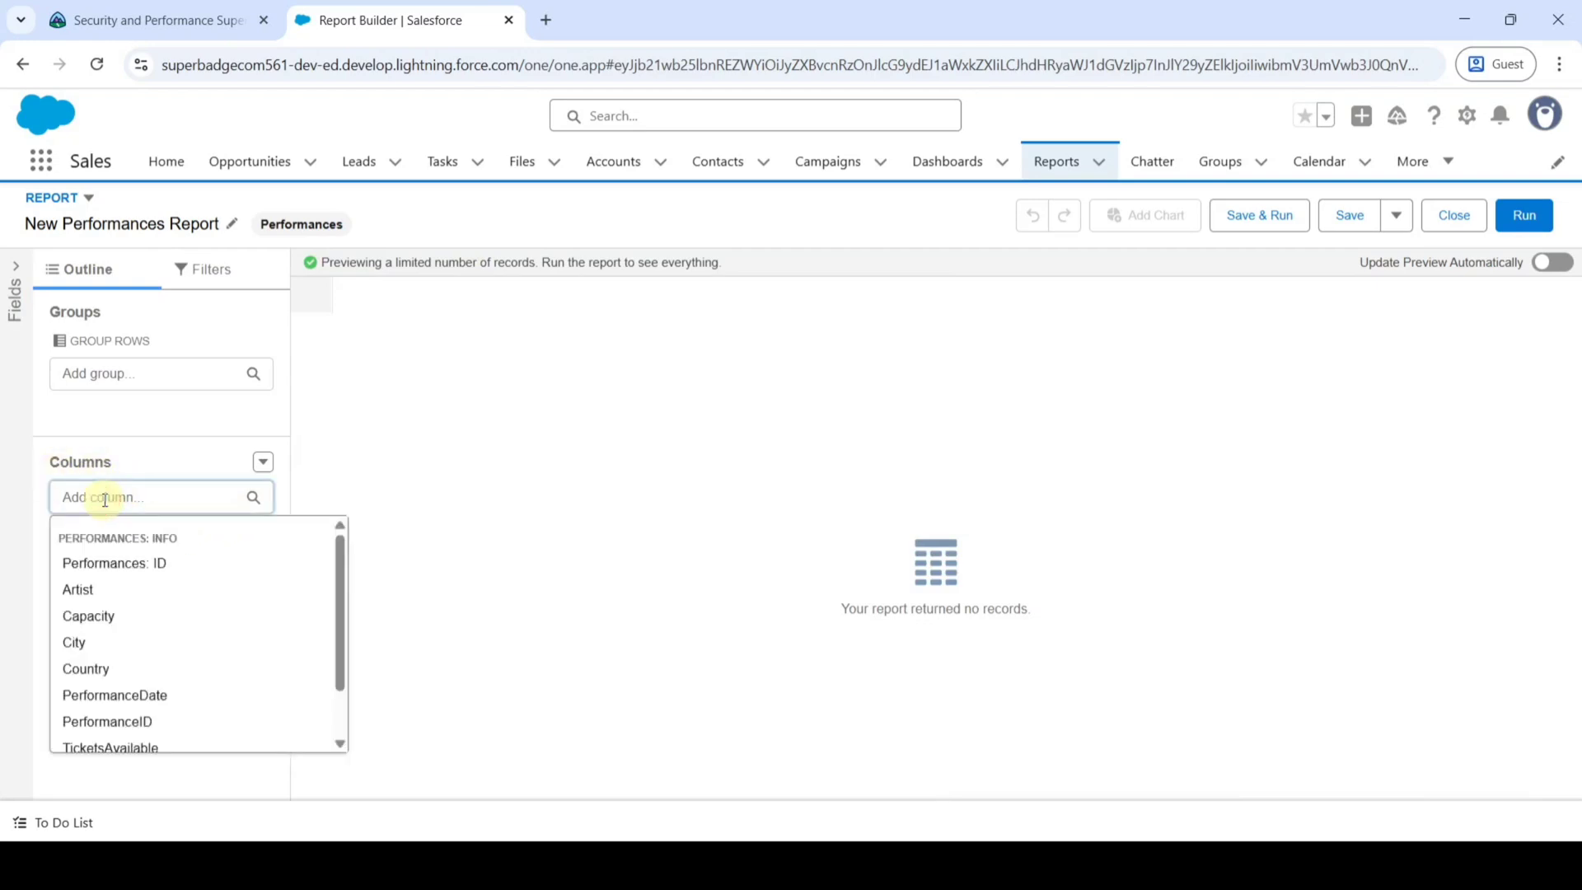
left_click(146, 568)
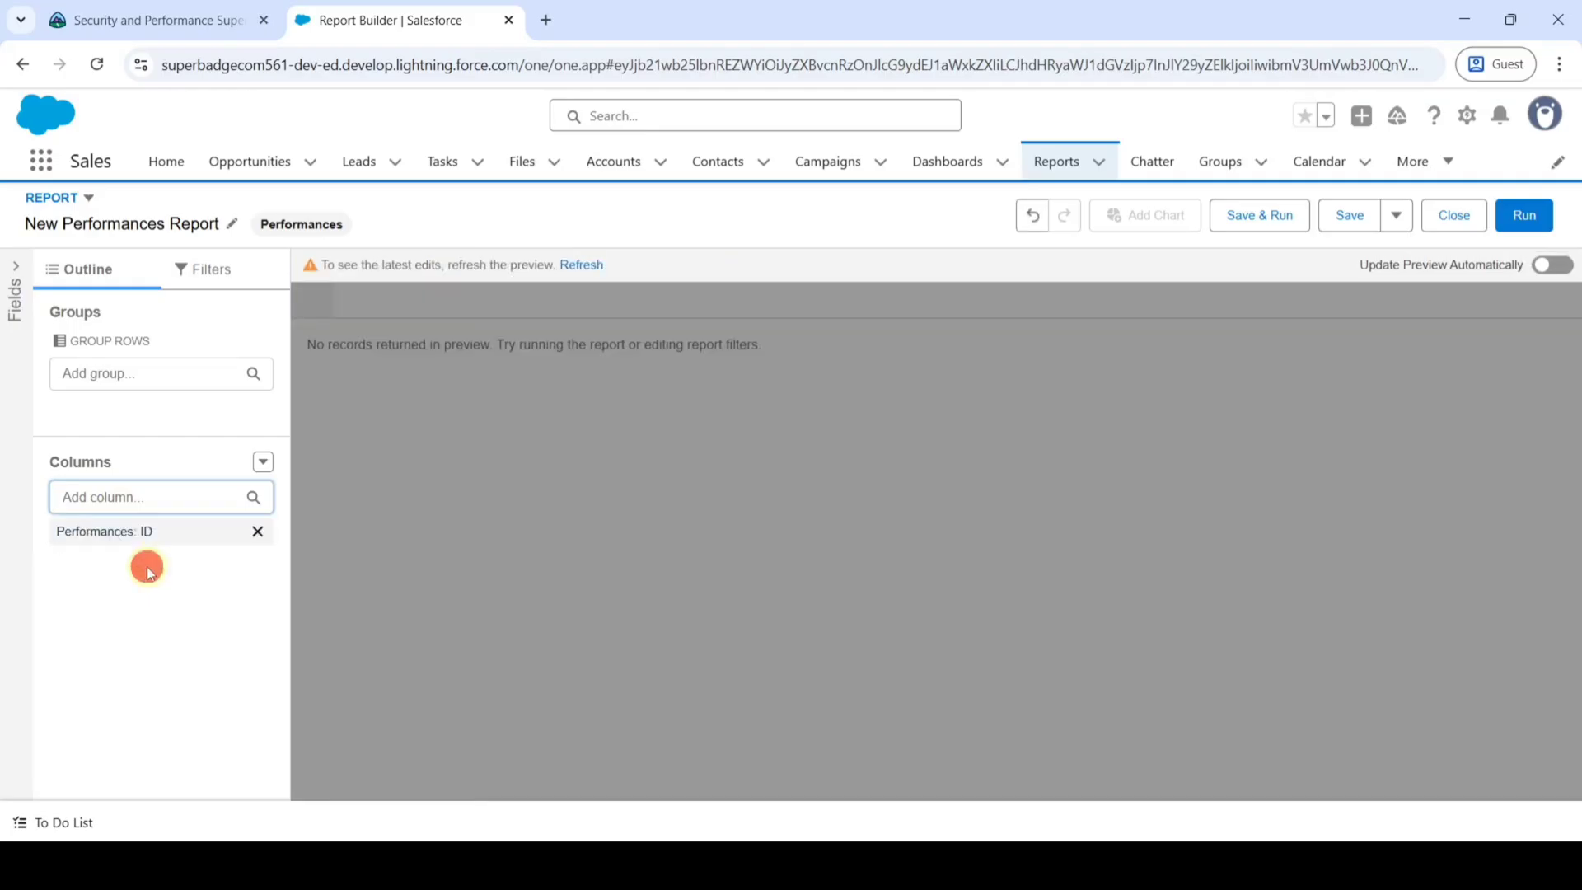
left_click(118, 499)
left_click(113, 558)
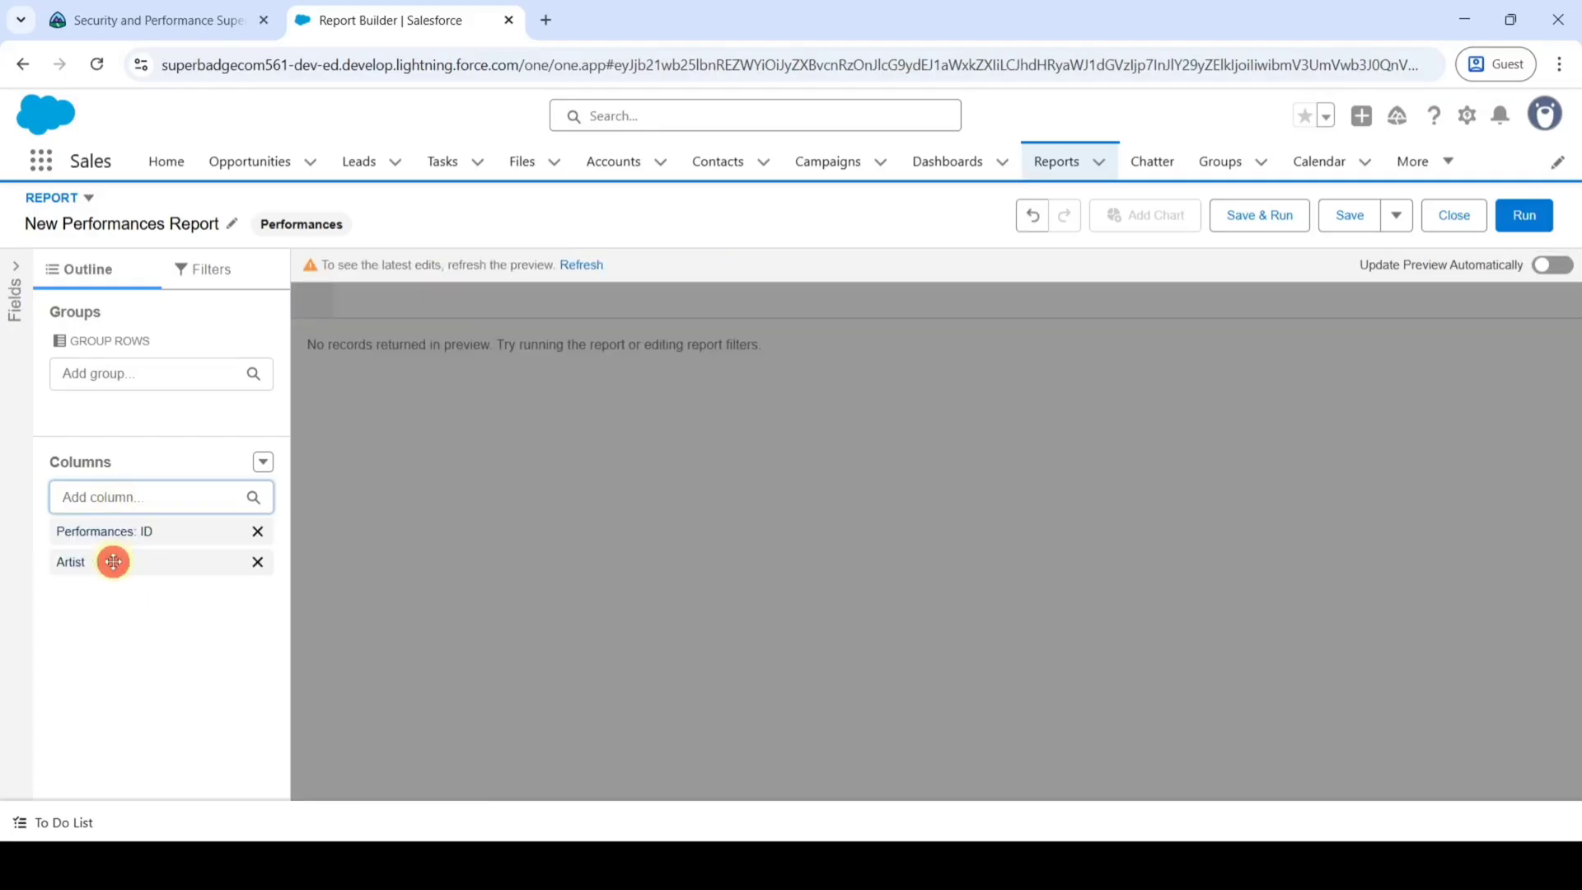
left_click(115, 496)
left_click(107, 558)
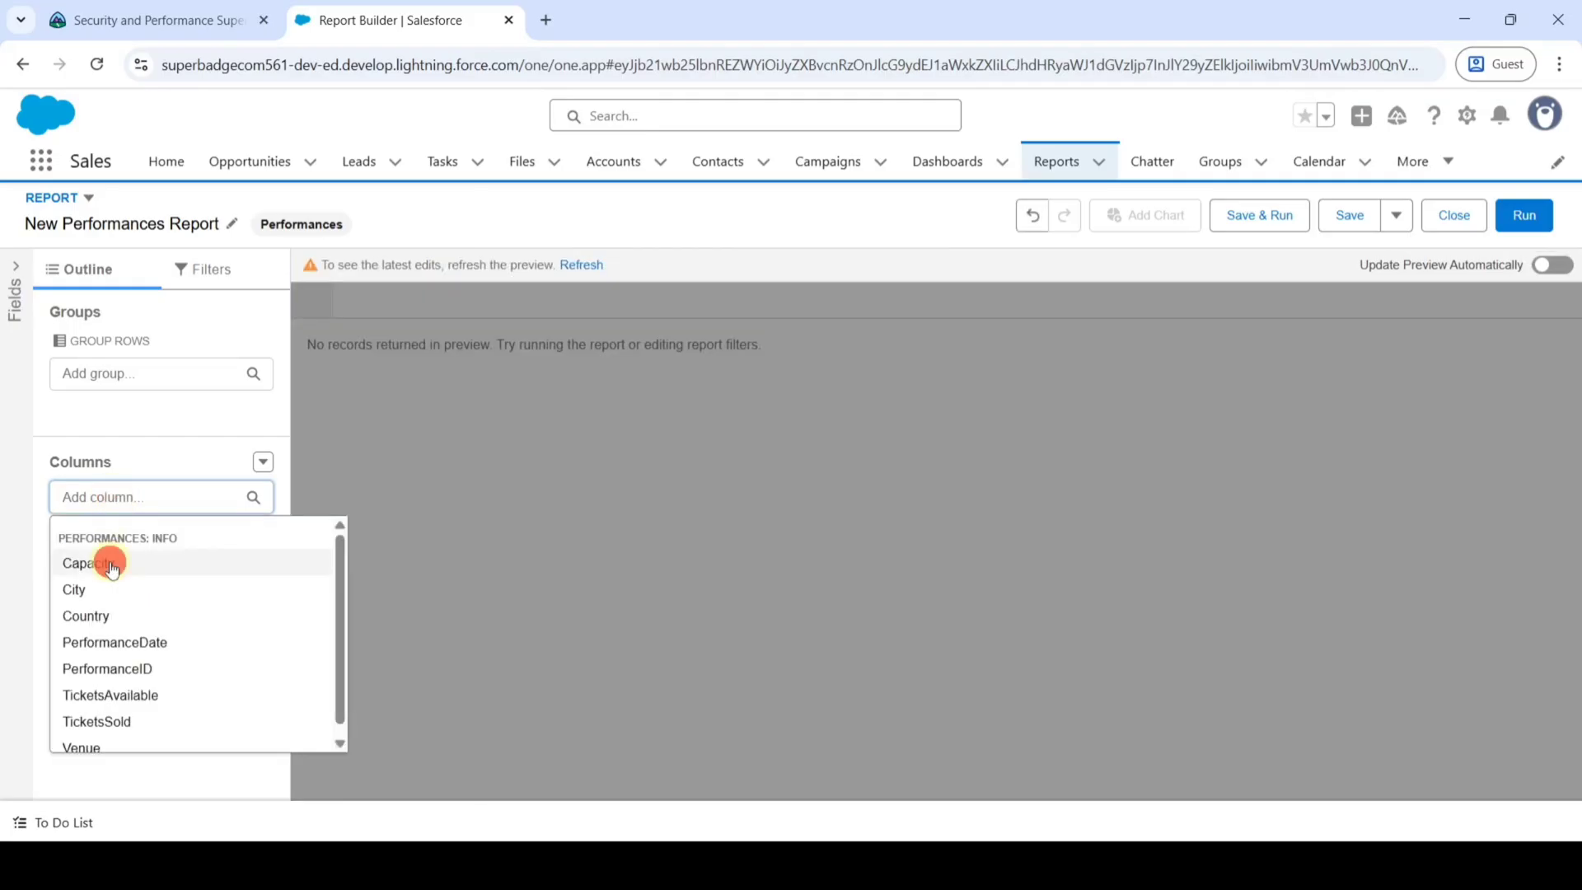
left_click(111, 498)
left_click(96, 564)
left_click(123, 495)
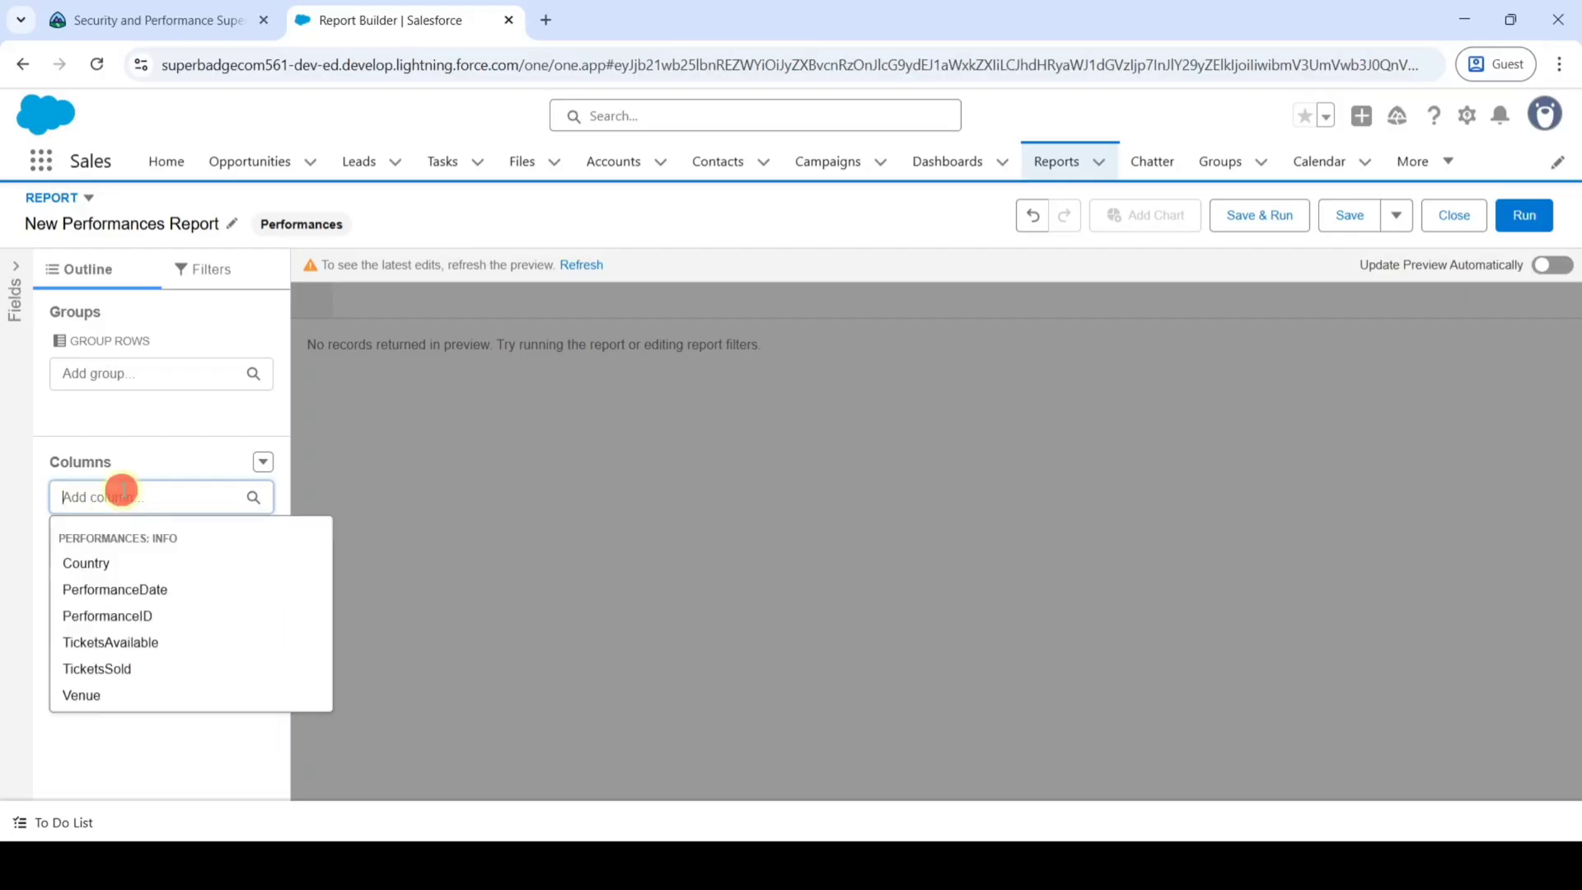
left_click(116, 563)
Add PerformanceDate, PerformanceID, TicketsAvailable, TicketsSold and Venue columns, confirming no fields remain.
left_click(122, 495)
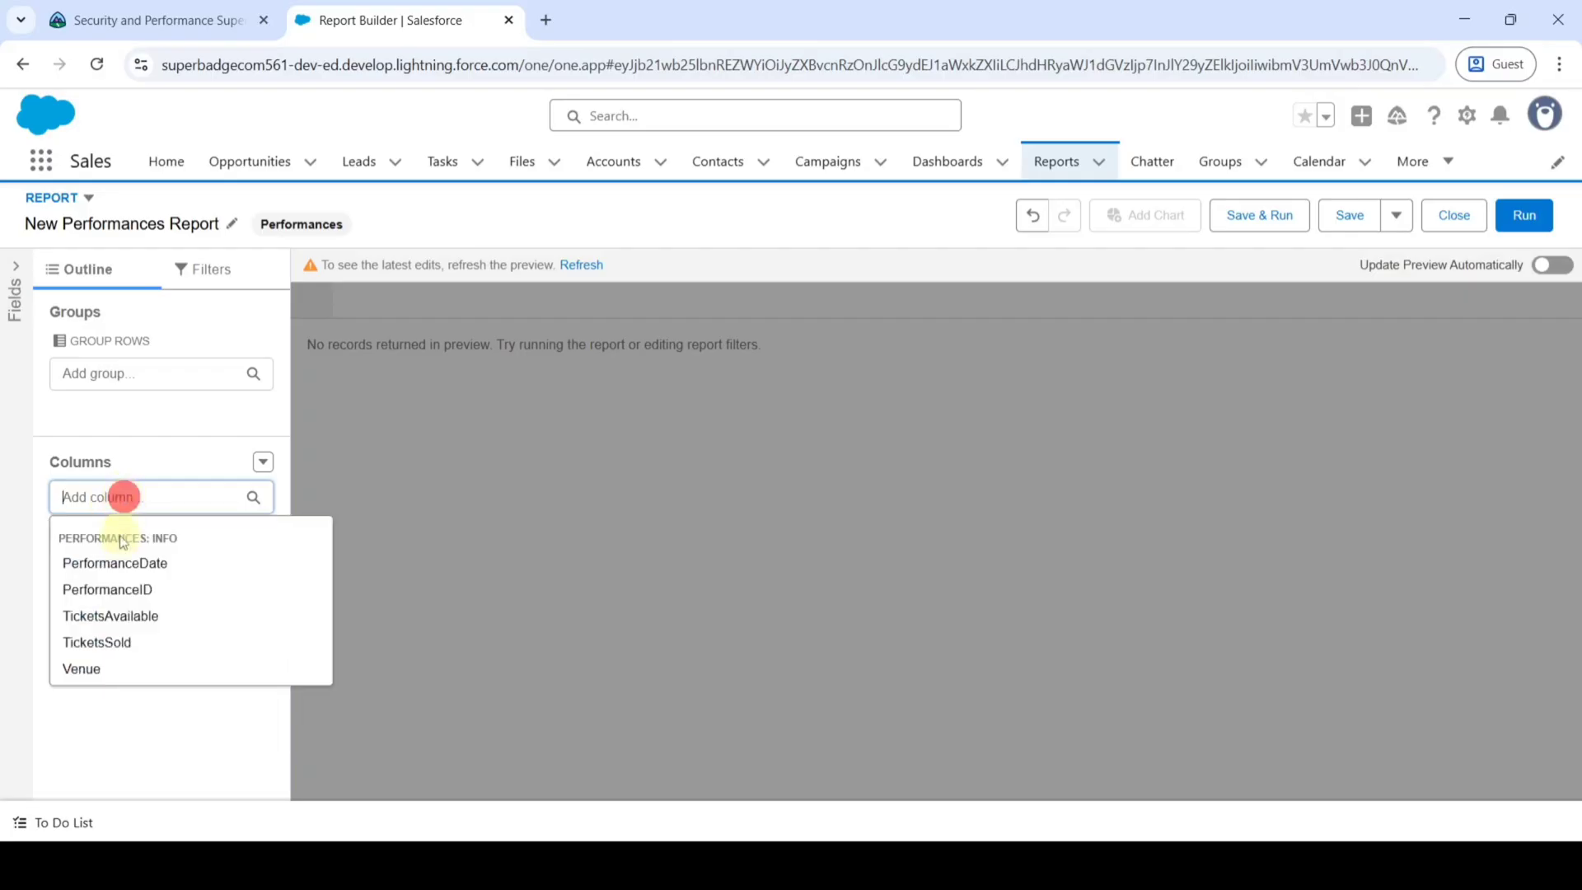
left_click(120, 563)
left_click(117, 495)
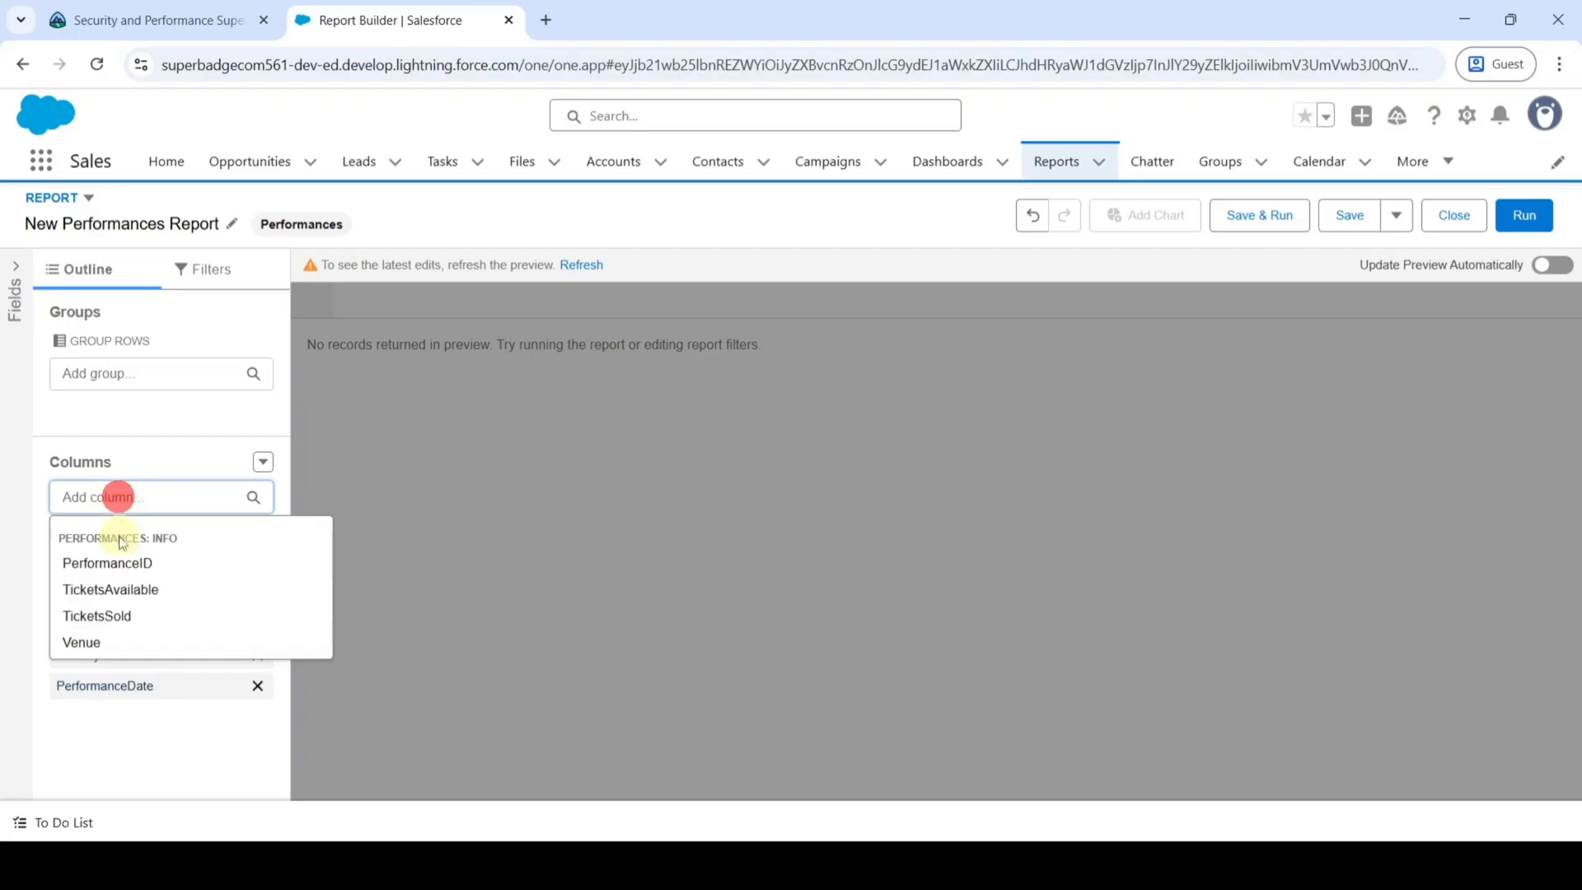
left_click(121, 563)
left_click(120, 499)
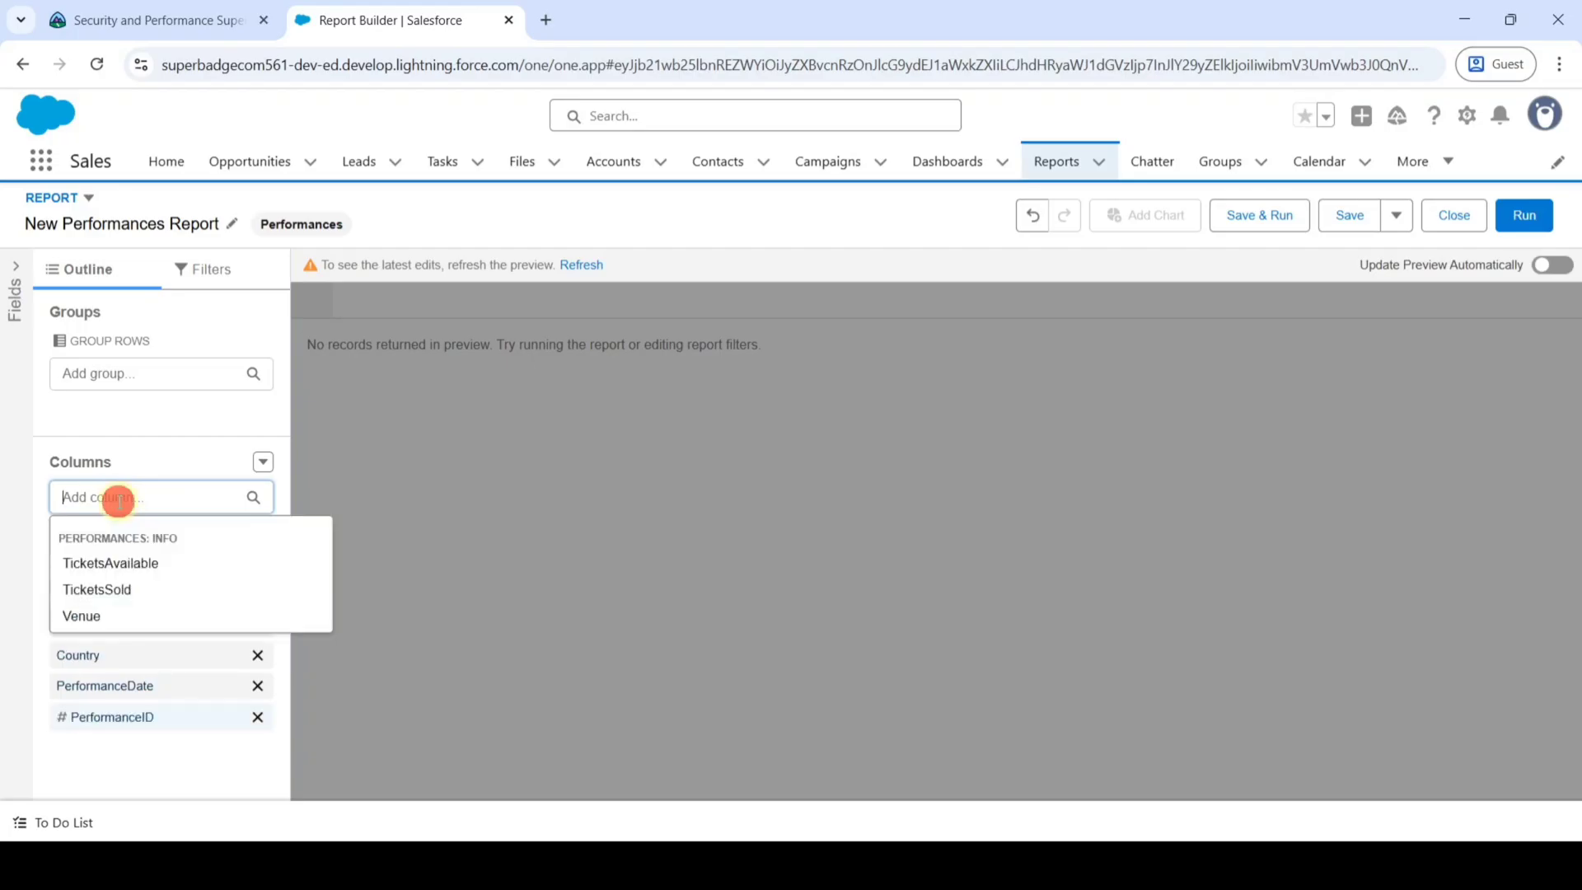
left_click(131, 561)
left_click(124, 495)
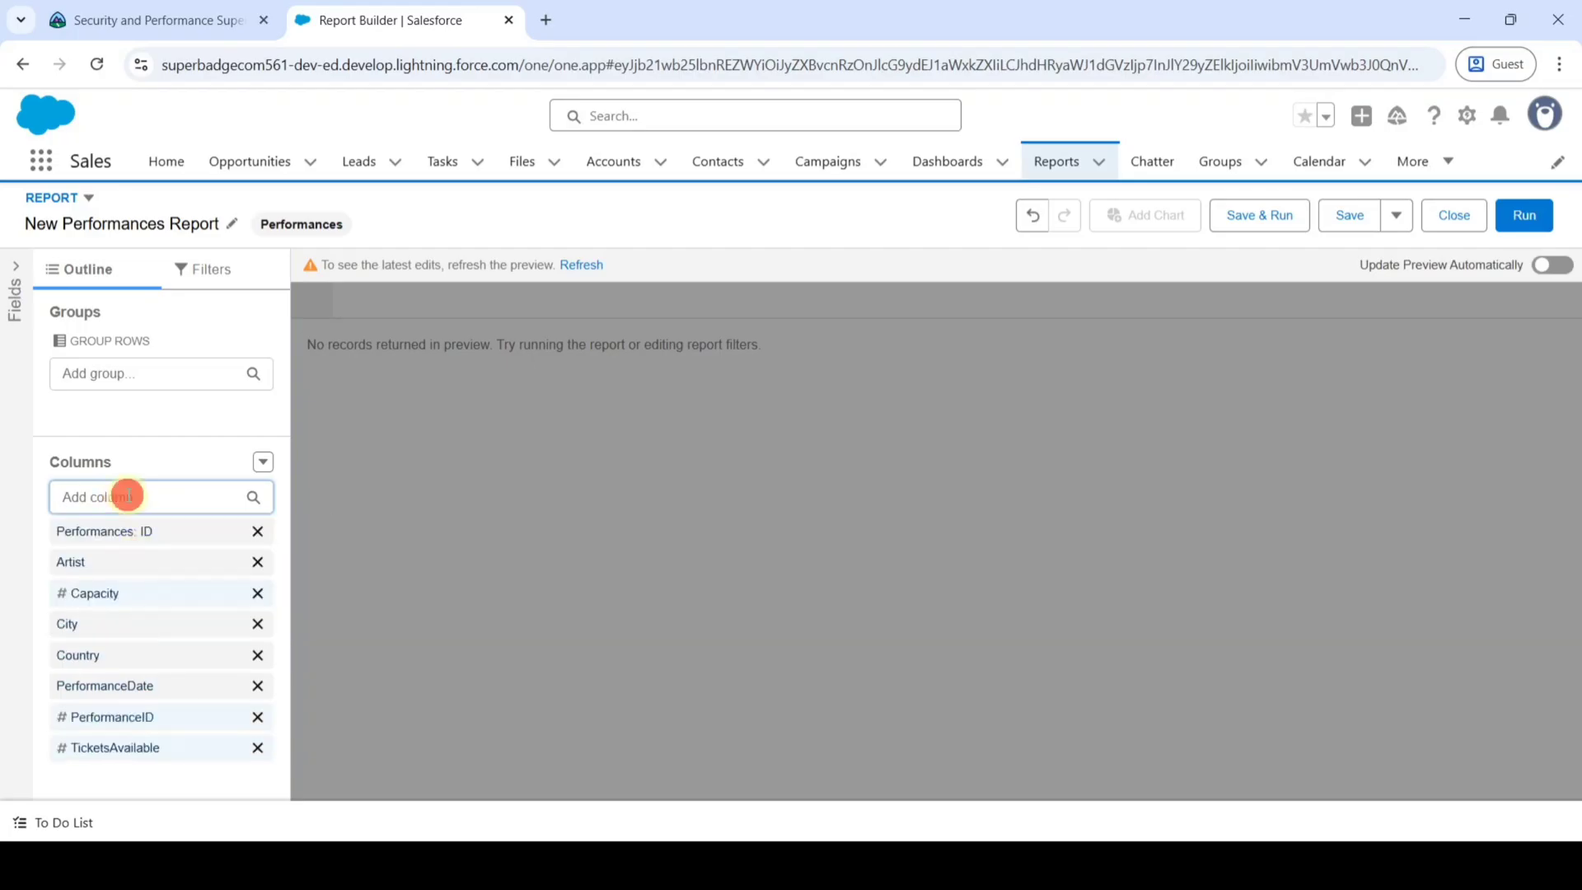
left_click(130, 563)
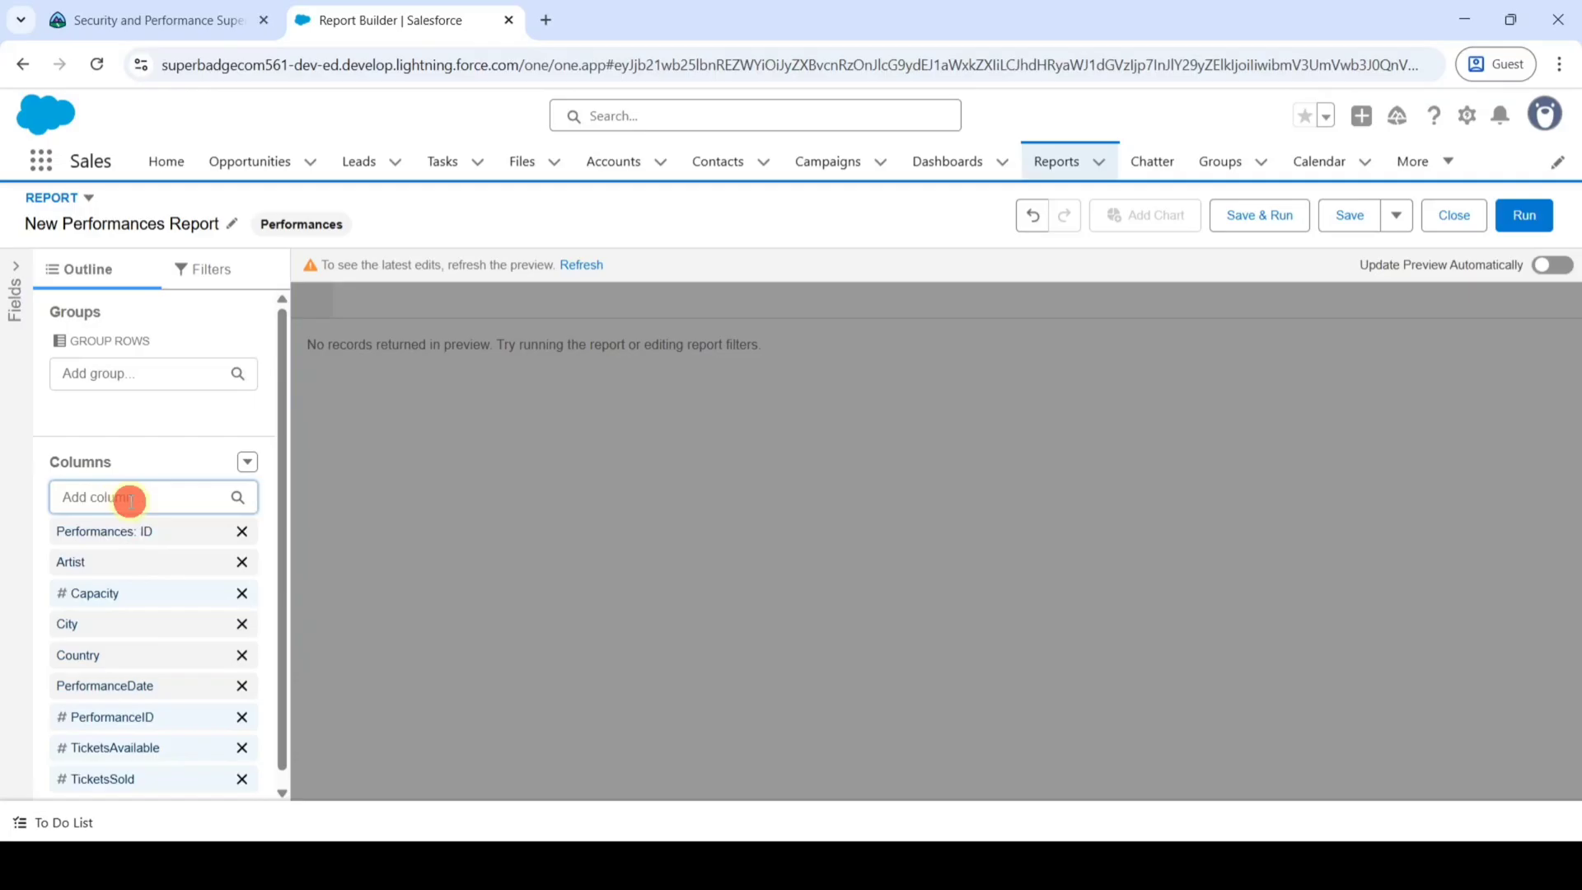
left_click(129, 498)
left_click(113, 562)
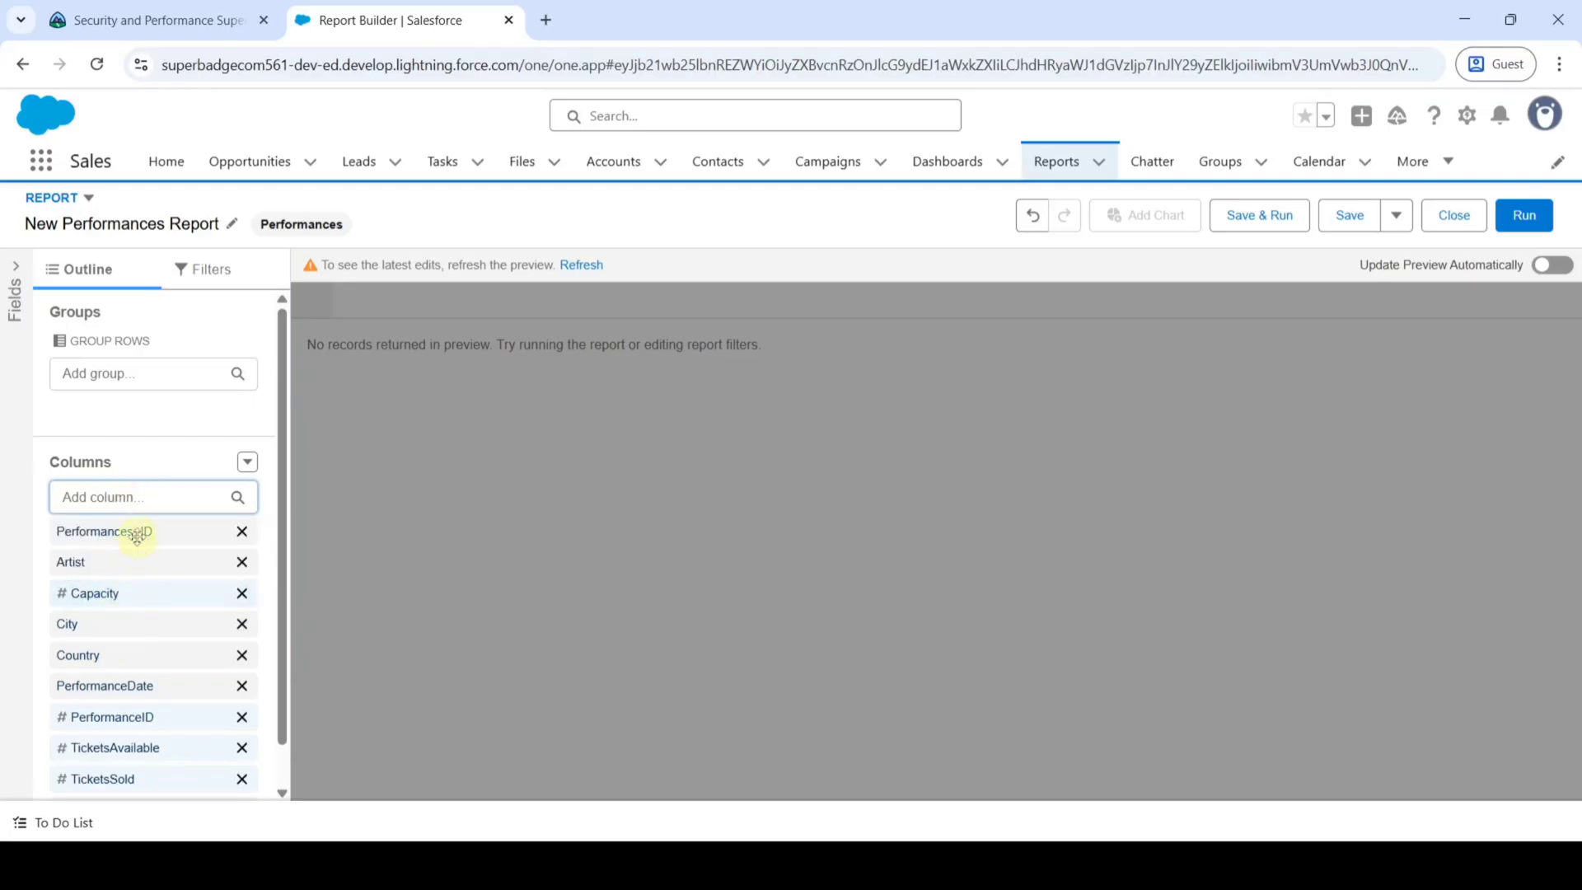
scroll(124, 624, "down", 1)
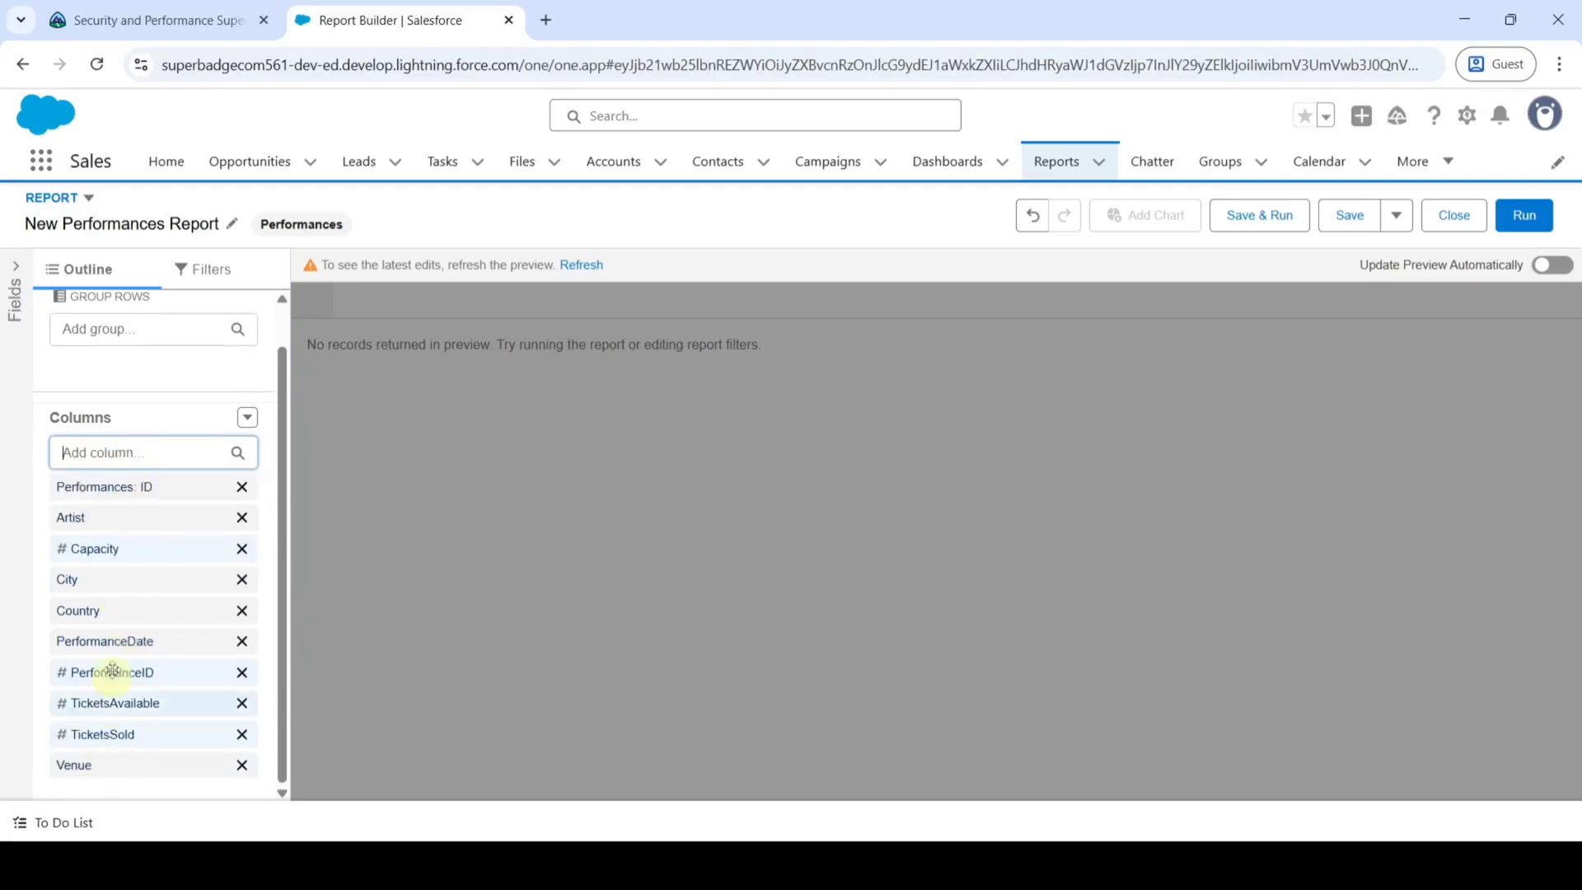
left_click(122, 451)
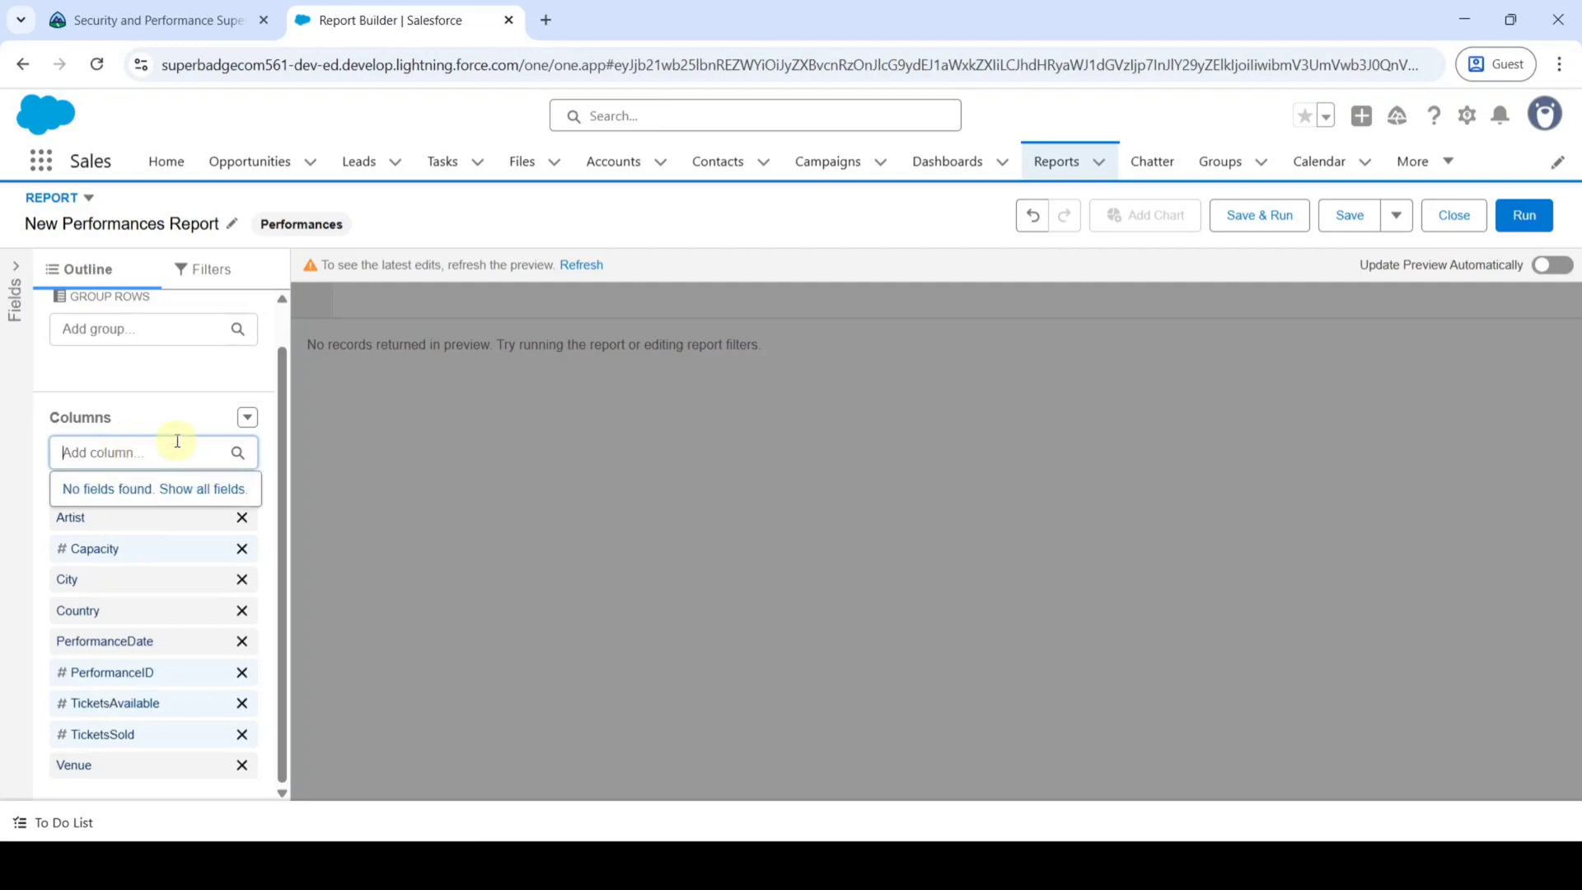
Begin Save & Run and paste 'Ticket Tracking', copied from the challenge instructions, as the report name.
left_click(1252, 217)
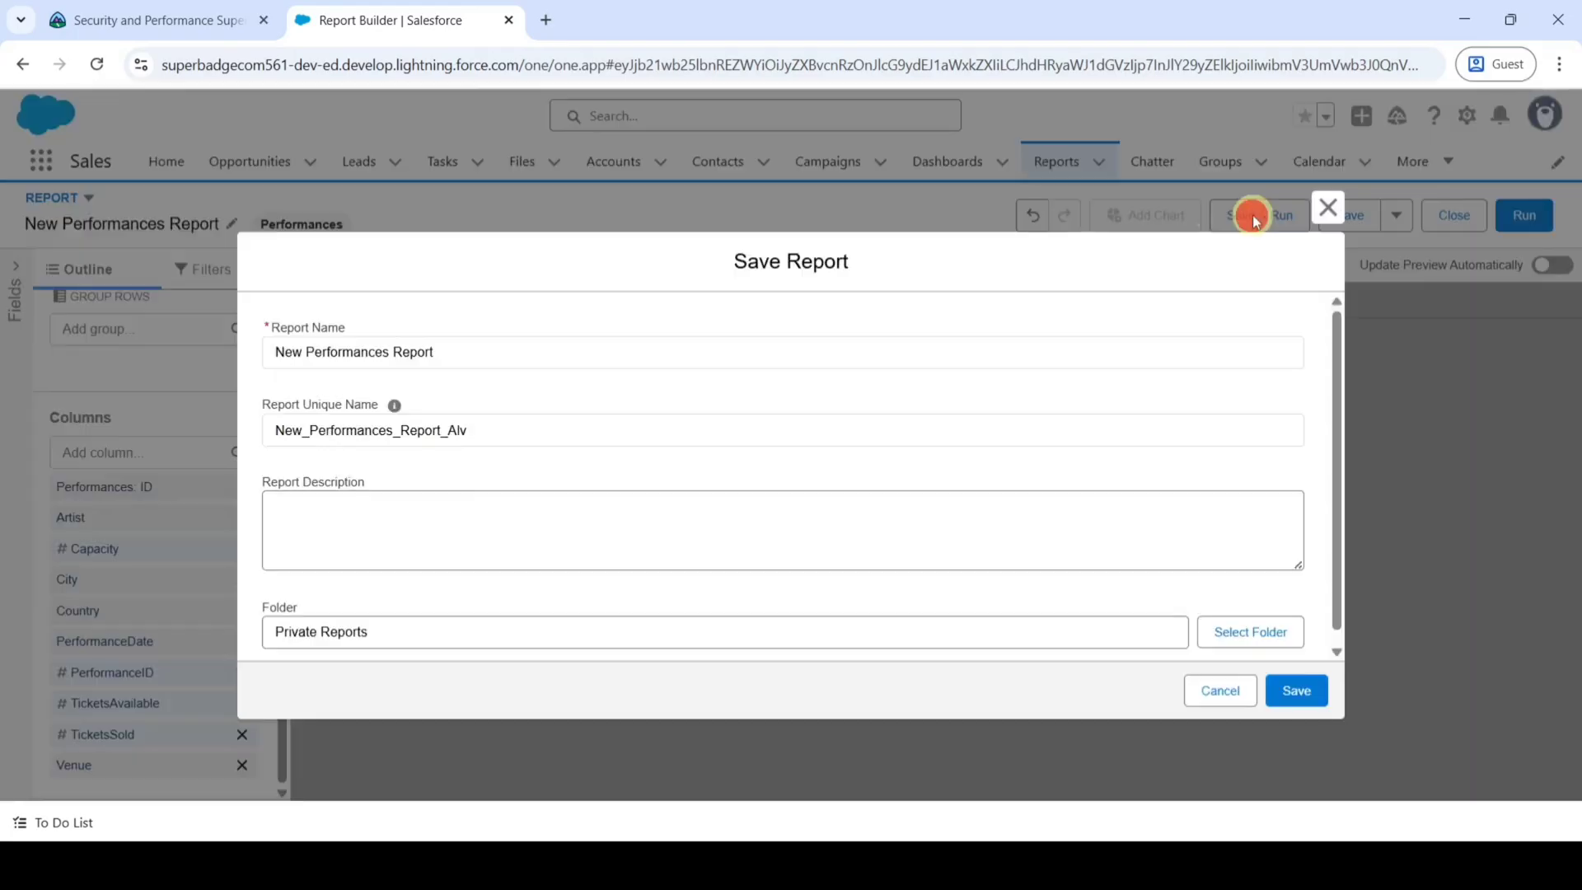
left_click(132, 18)
left_click_drag(574, 473, 694, 480)
key("ctrl+c")
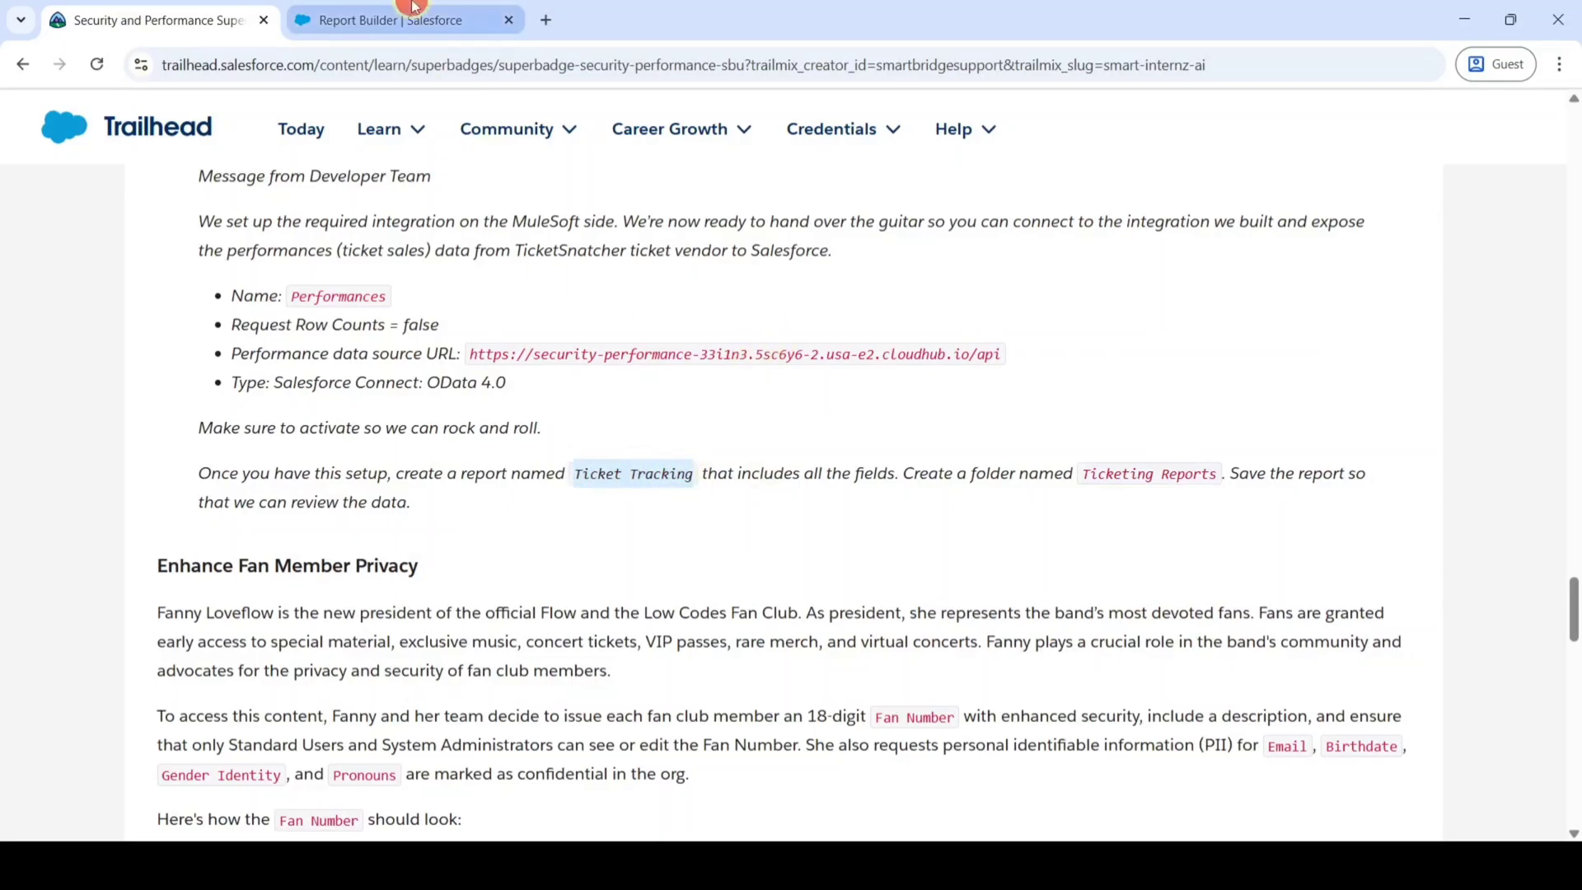
left_click(387, 20)
left_click(443, 352)
key("ctrl+a")
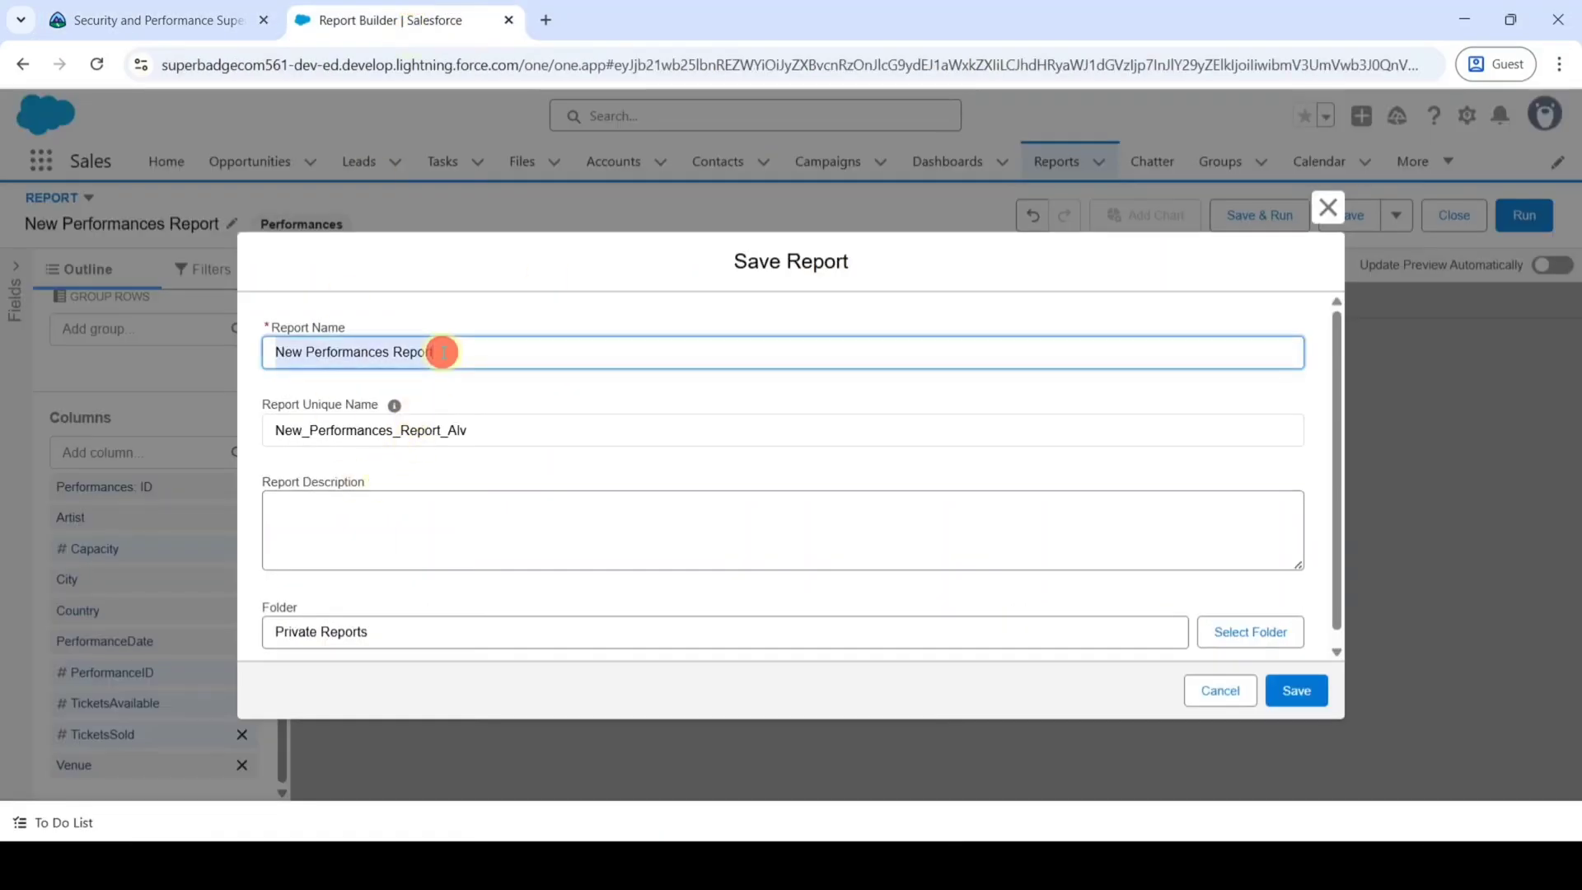
key("ctrl+v")
Change the report's unique name to Ticket_Tracking.
left_click_drag(506, 428, 251, 433)
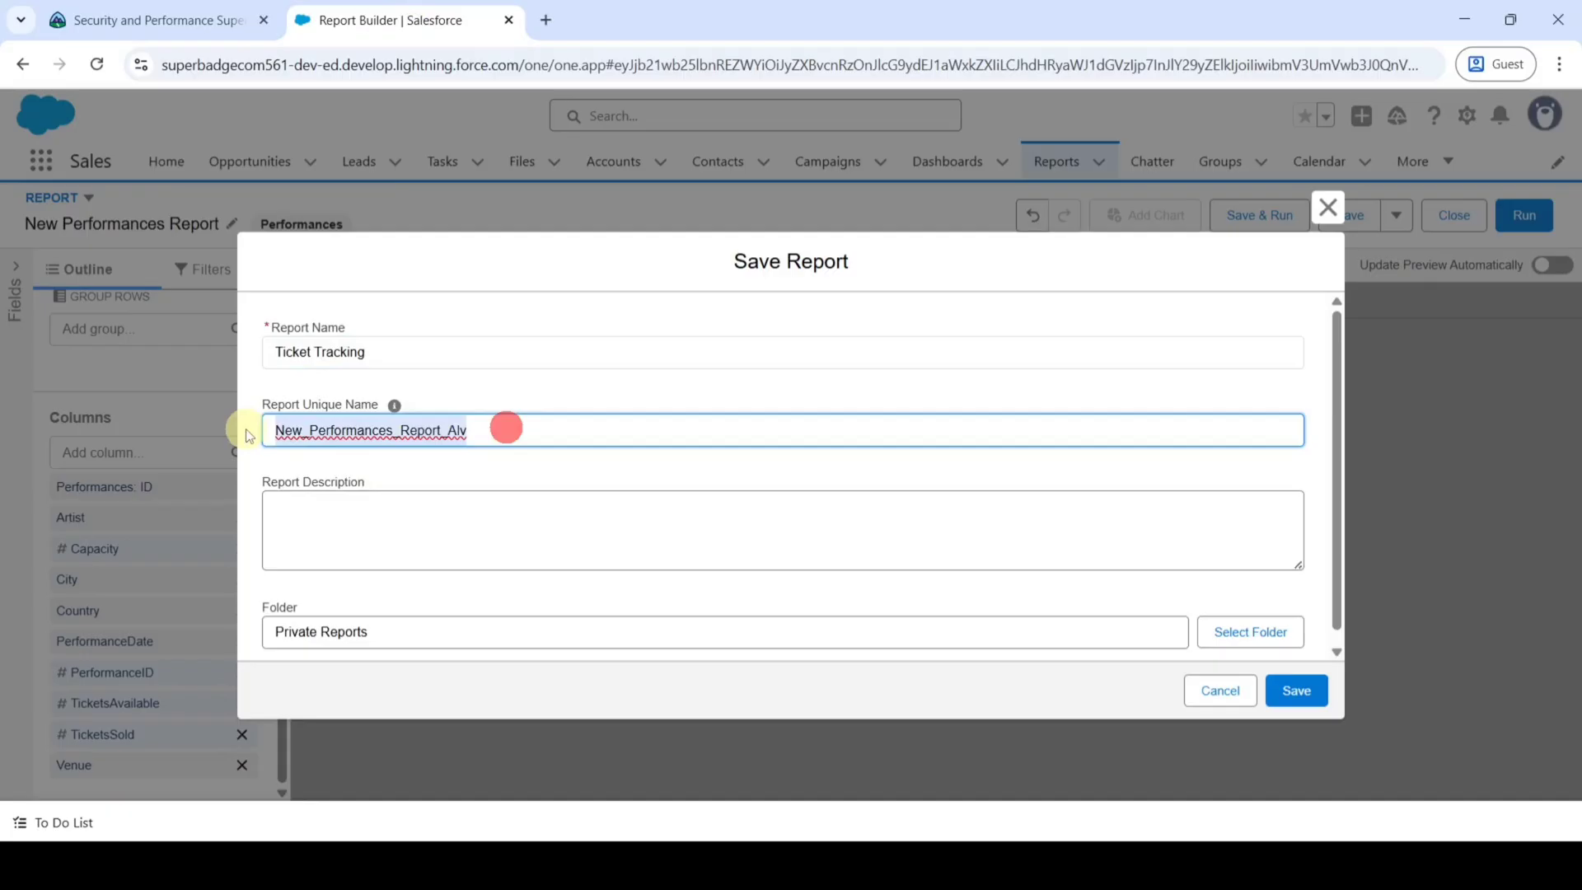
key("BackSpace")
left_click(367, 428)
left_click(458, 397)
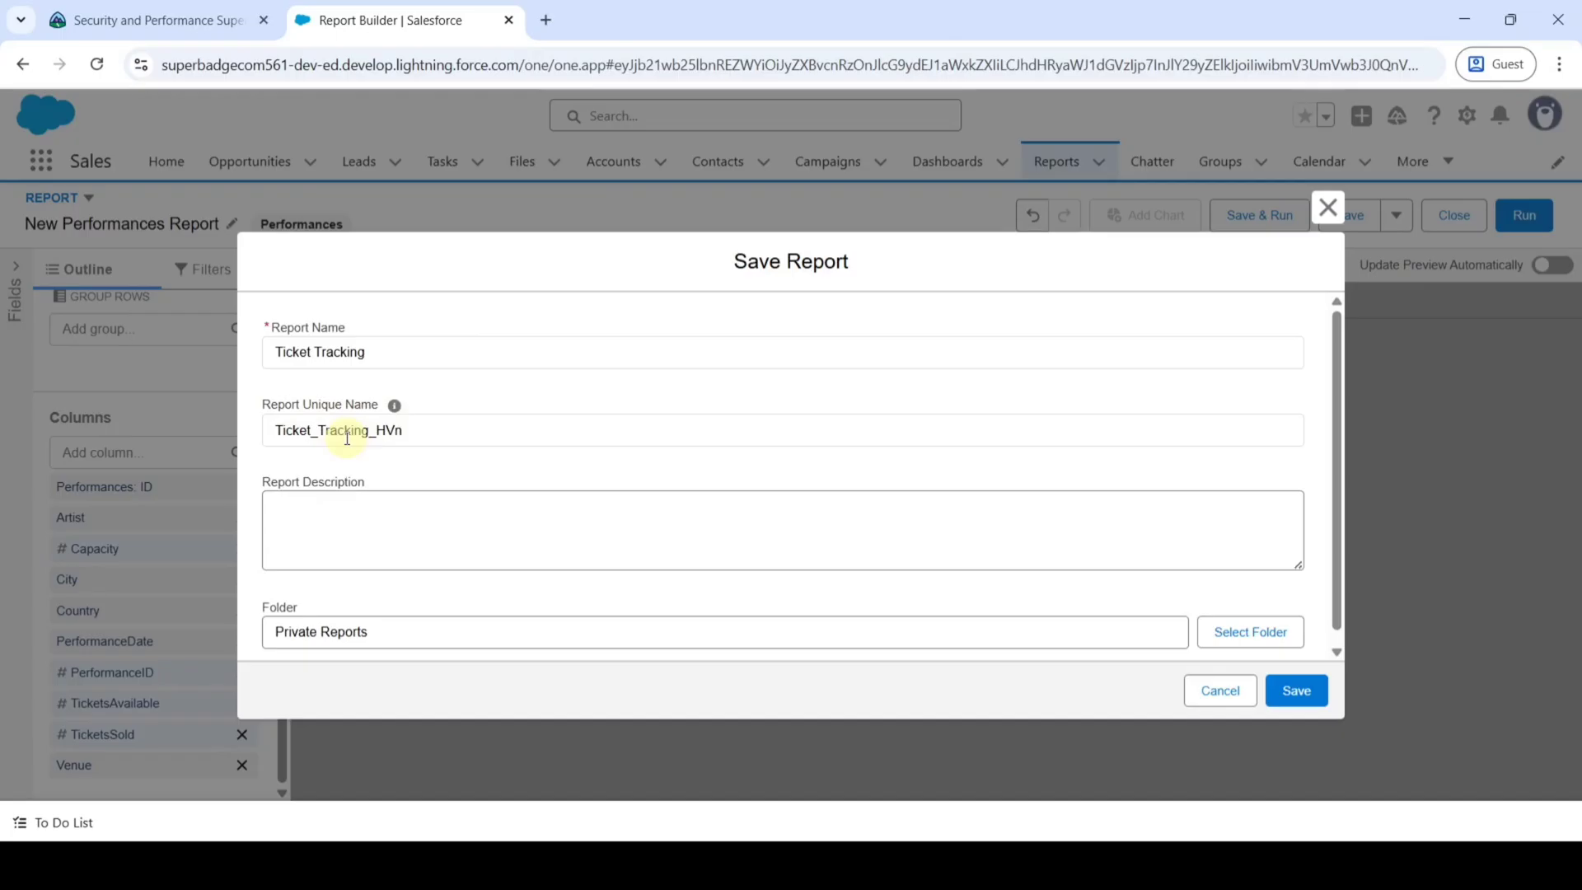
left_click(430, 425)
key("BackSpace")
key("BackSpace")
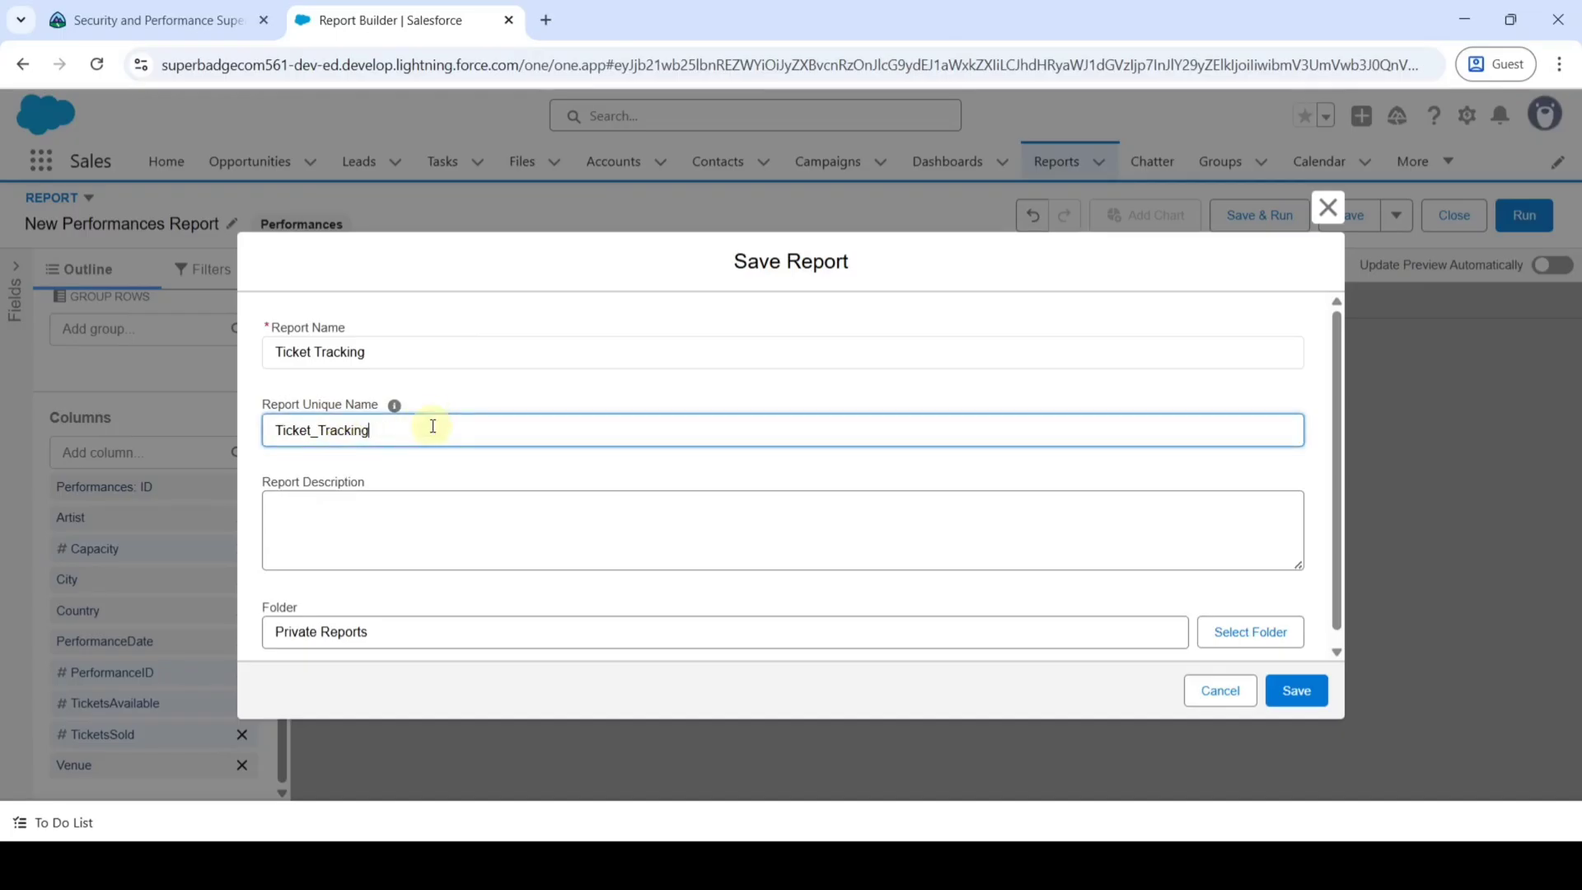
Put the report in the Ticketing Reports folder and save it.
left_click(1242, 632)
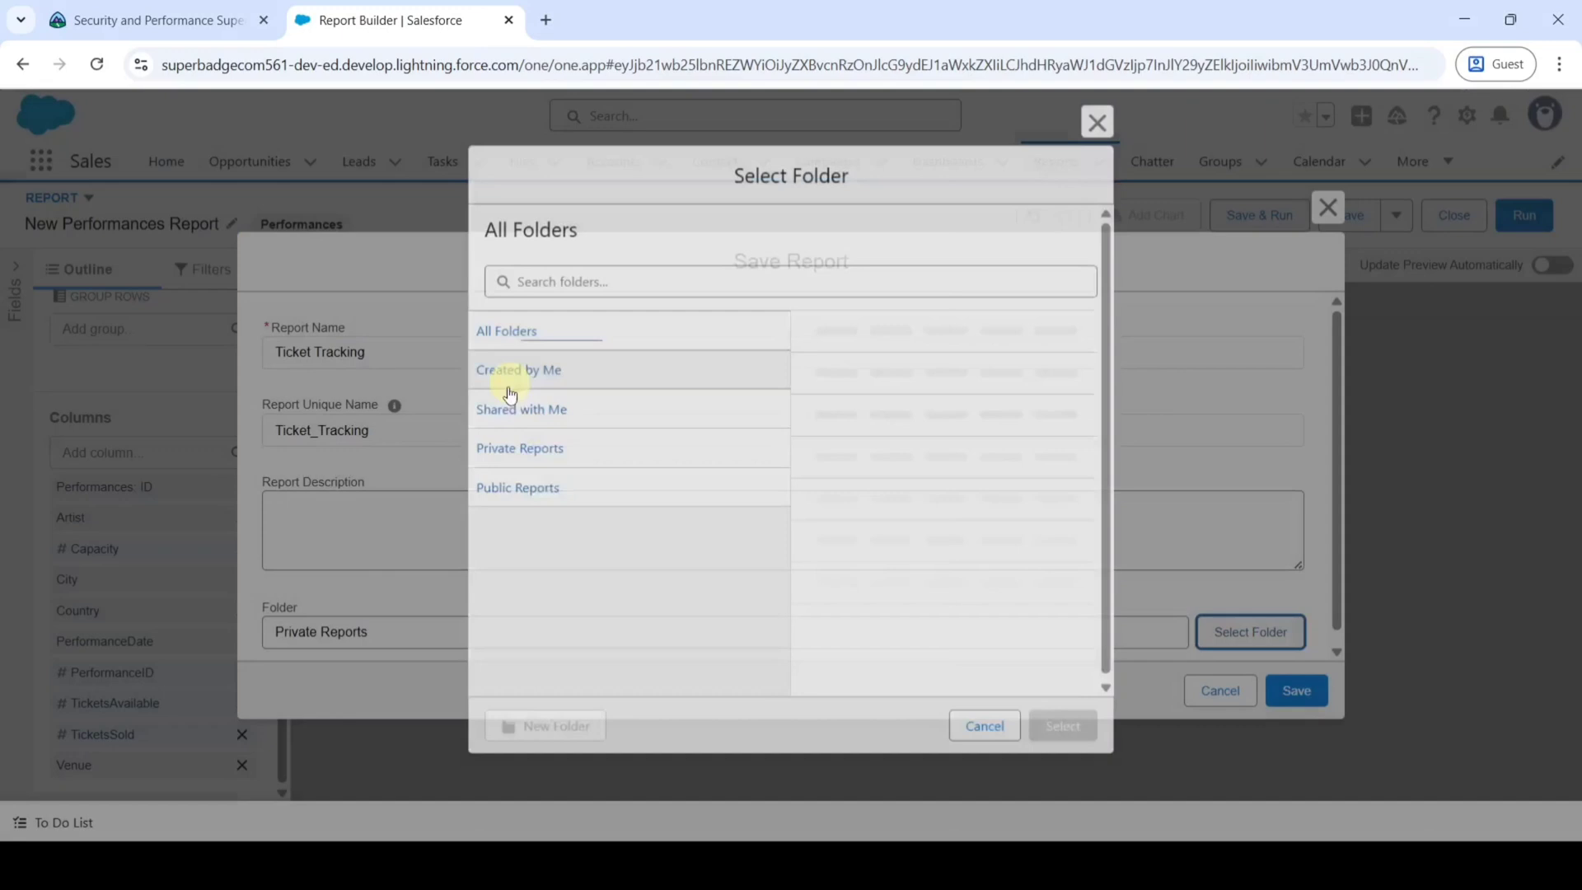
left_click(507, 407)
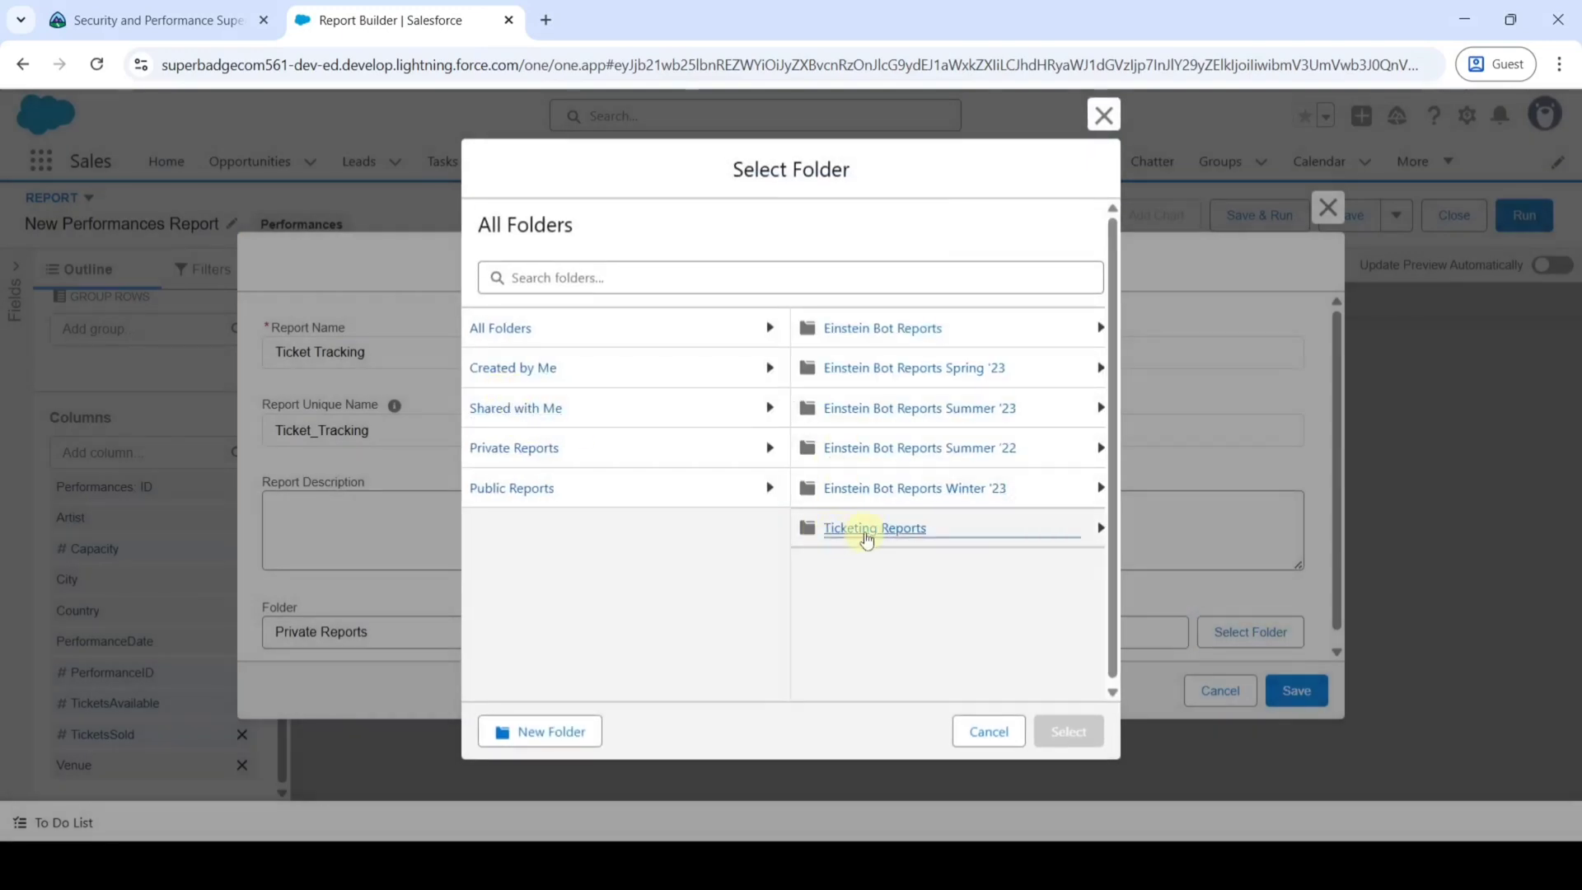
left_click(863, 531)
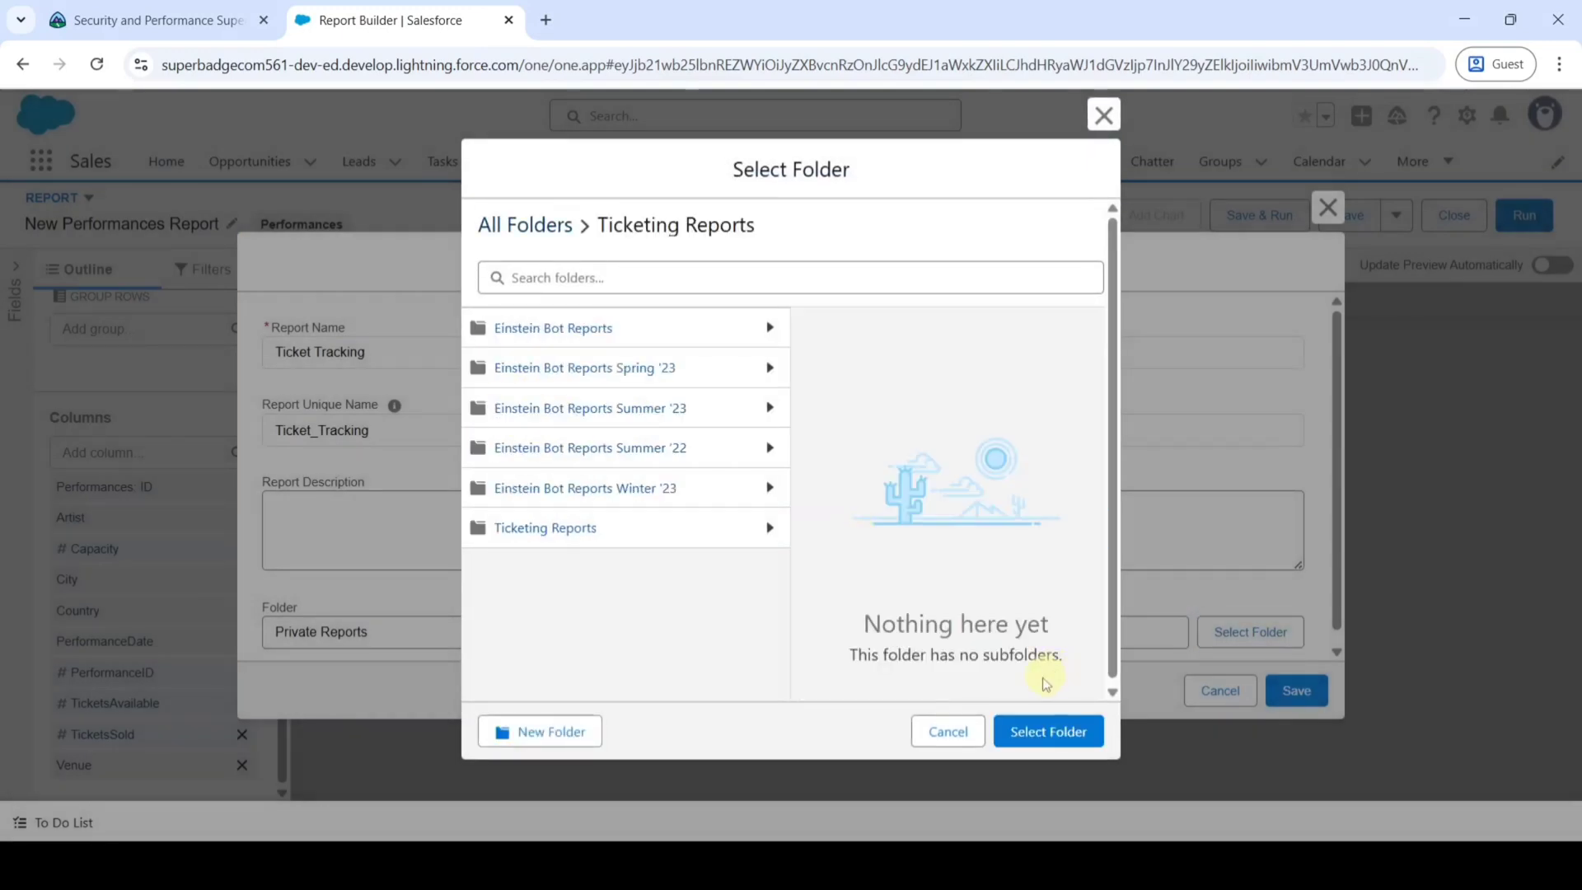
left_click(1039, 735)
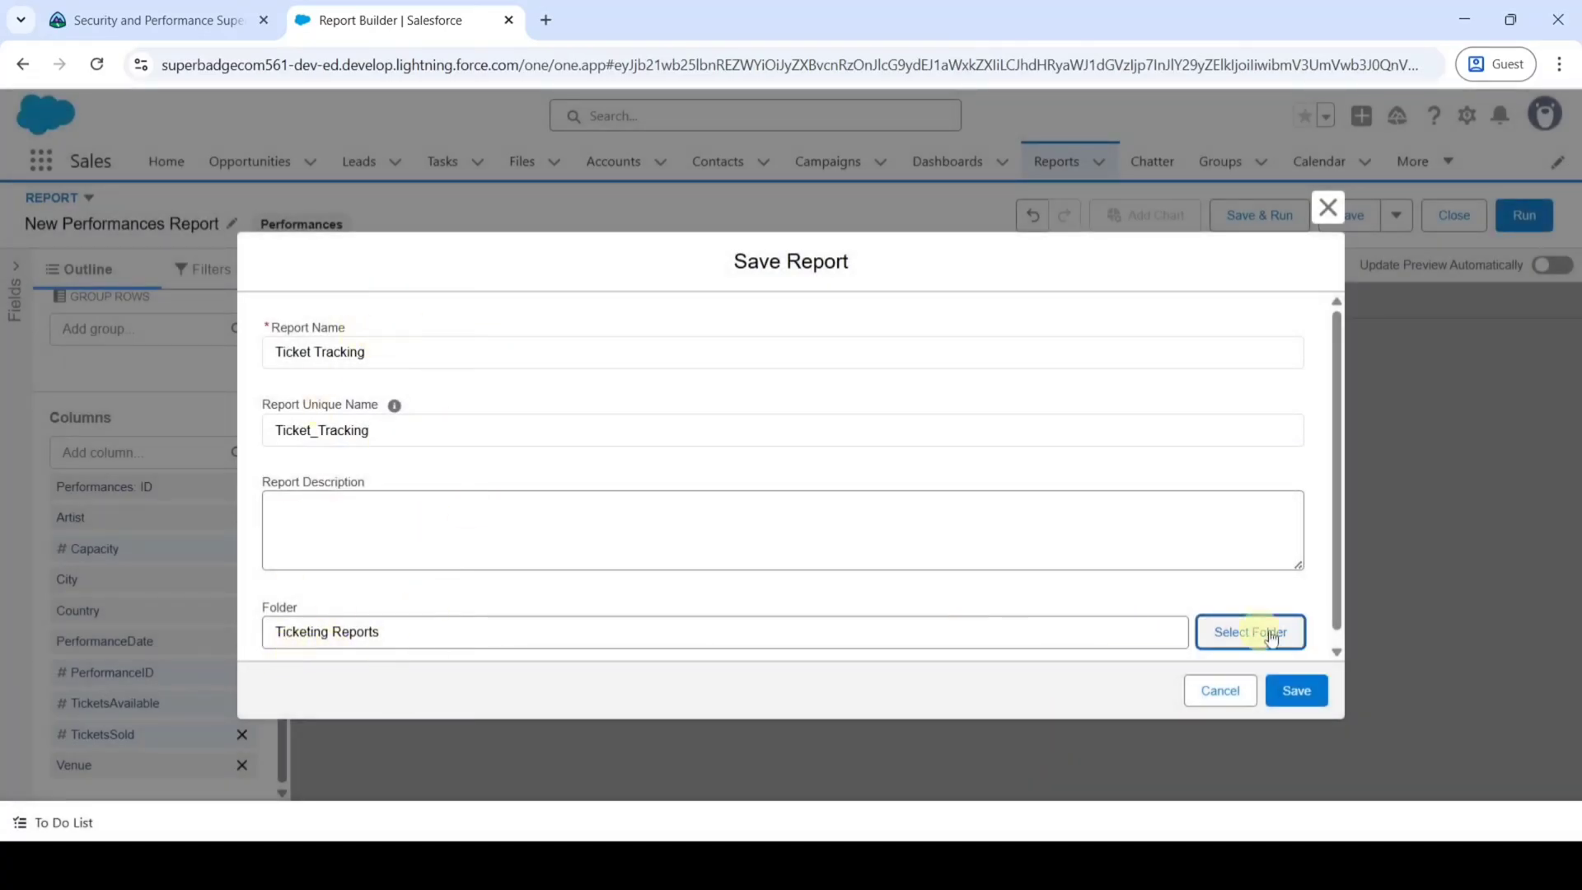
left_click(1287, 696)
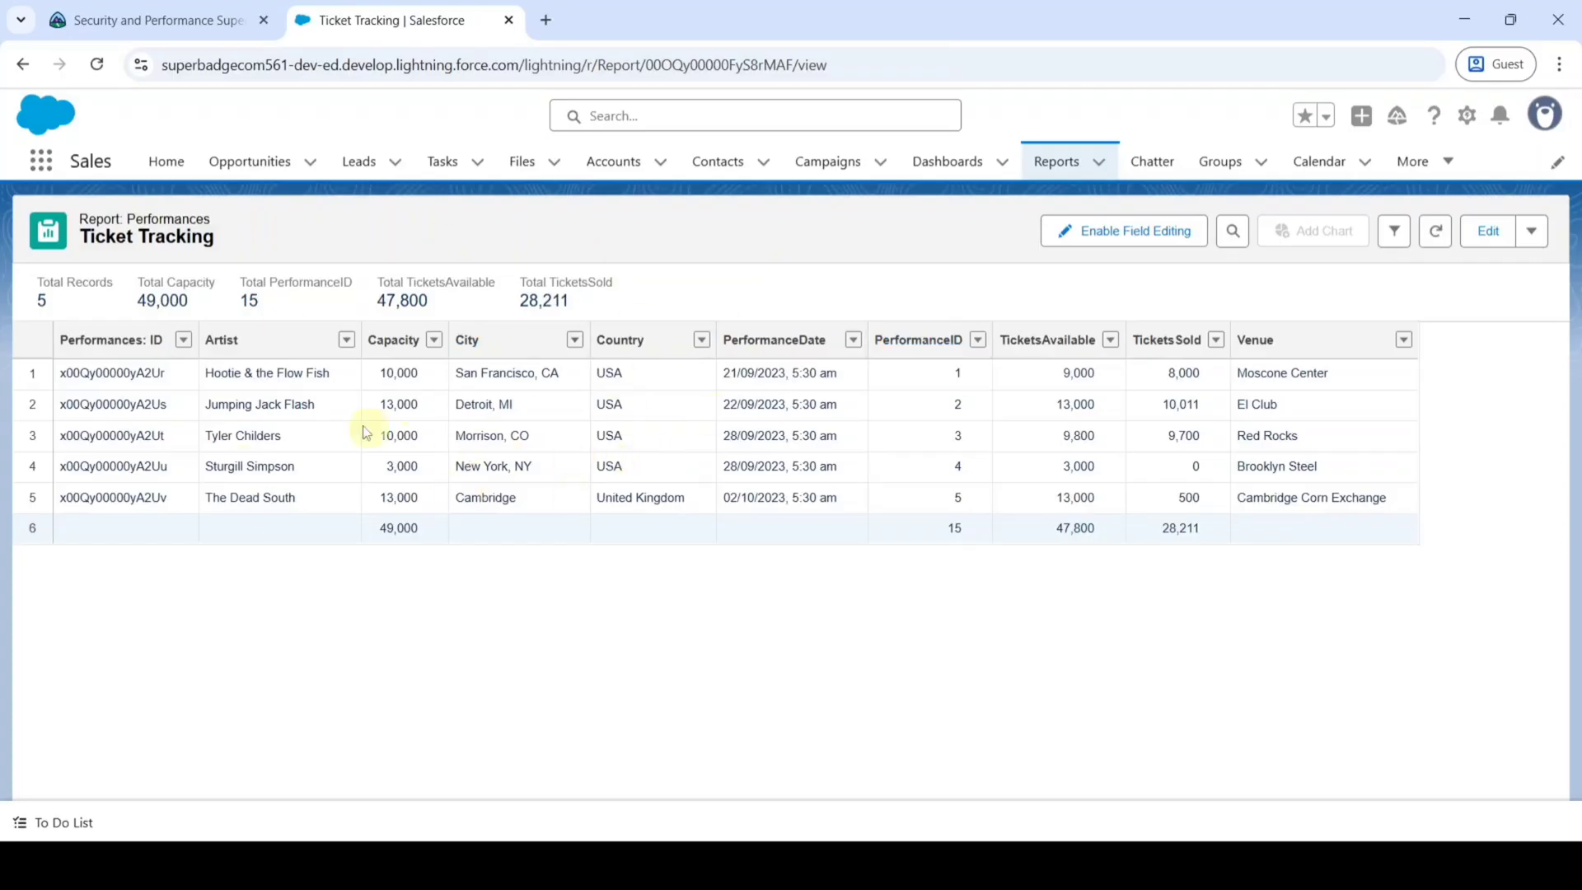
Back on the Trailhead superbadge page, run Check Challenge for Bring in Ticket Sales Data.
left_click(210, 24)
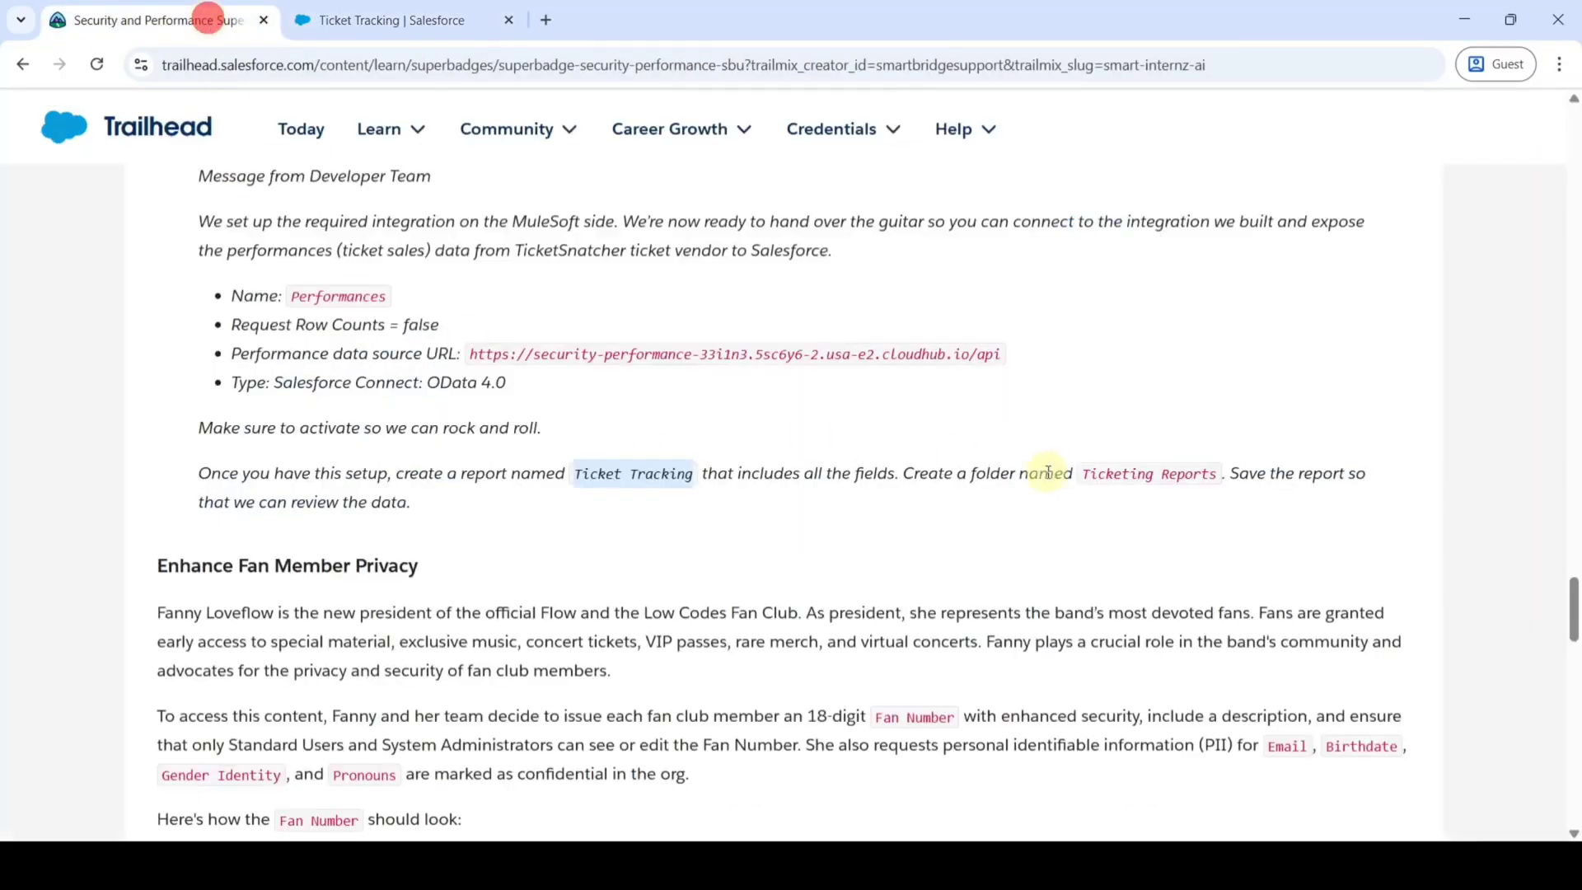
scroll(1035, 459, "down", 15)
scroll(1040, 469, "down", 5)
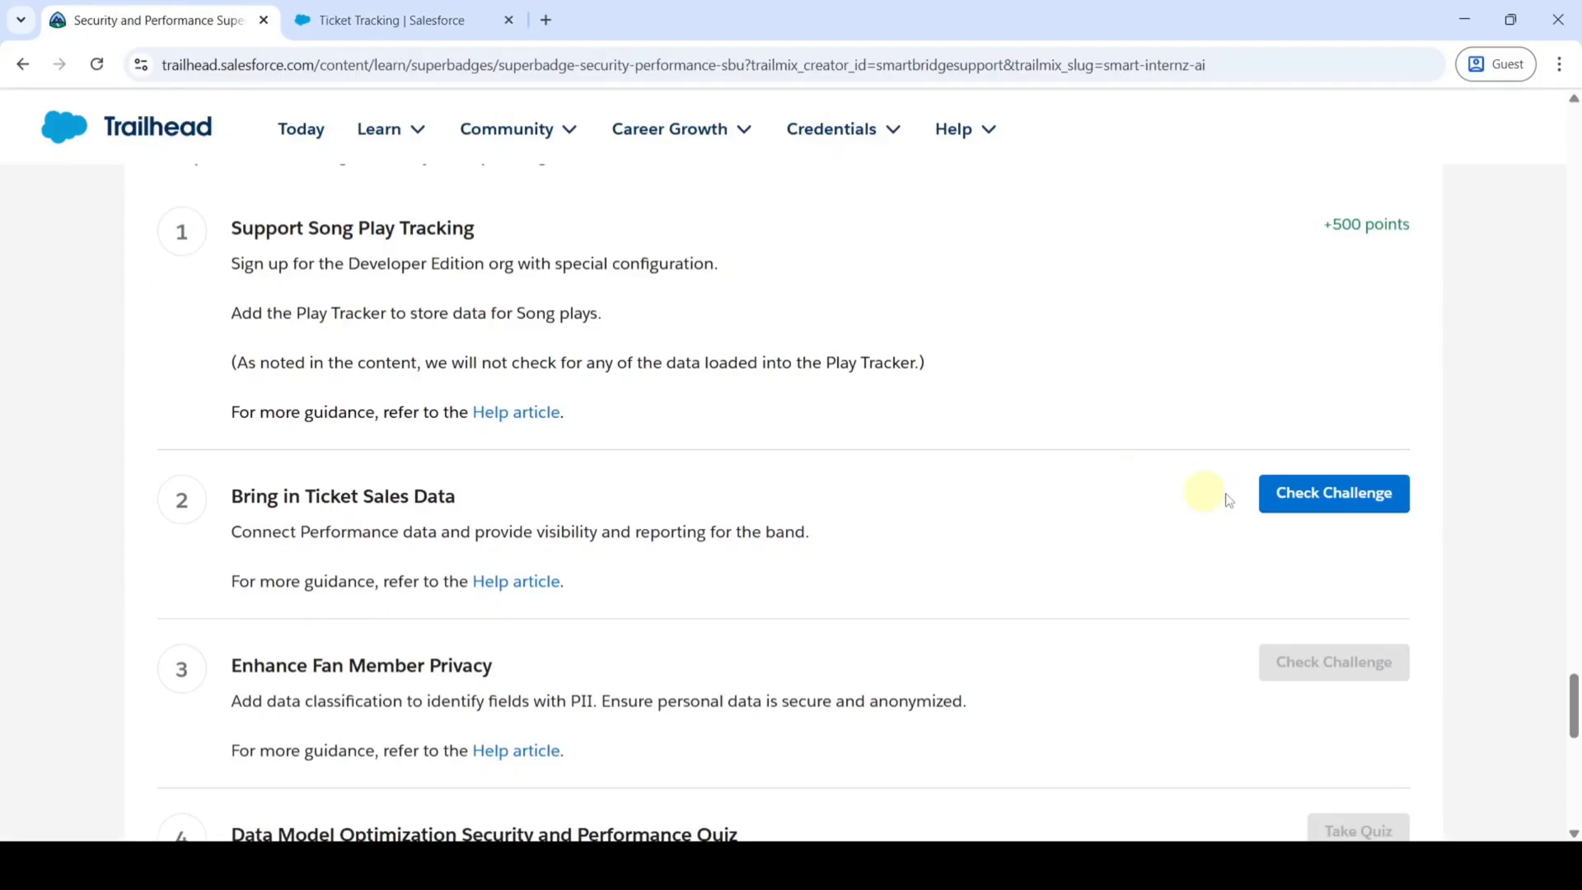
left_click(1313, 506)
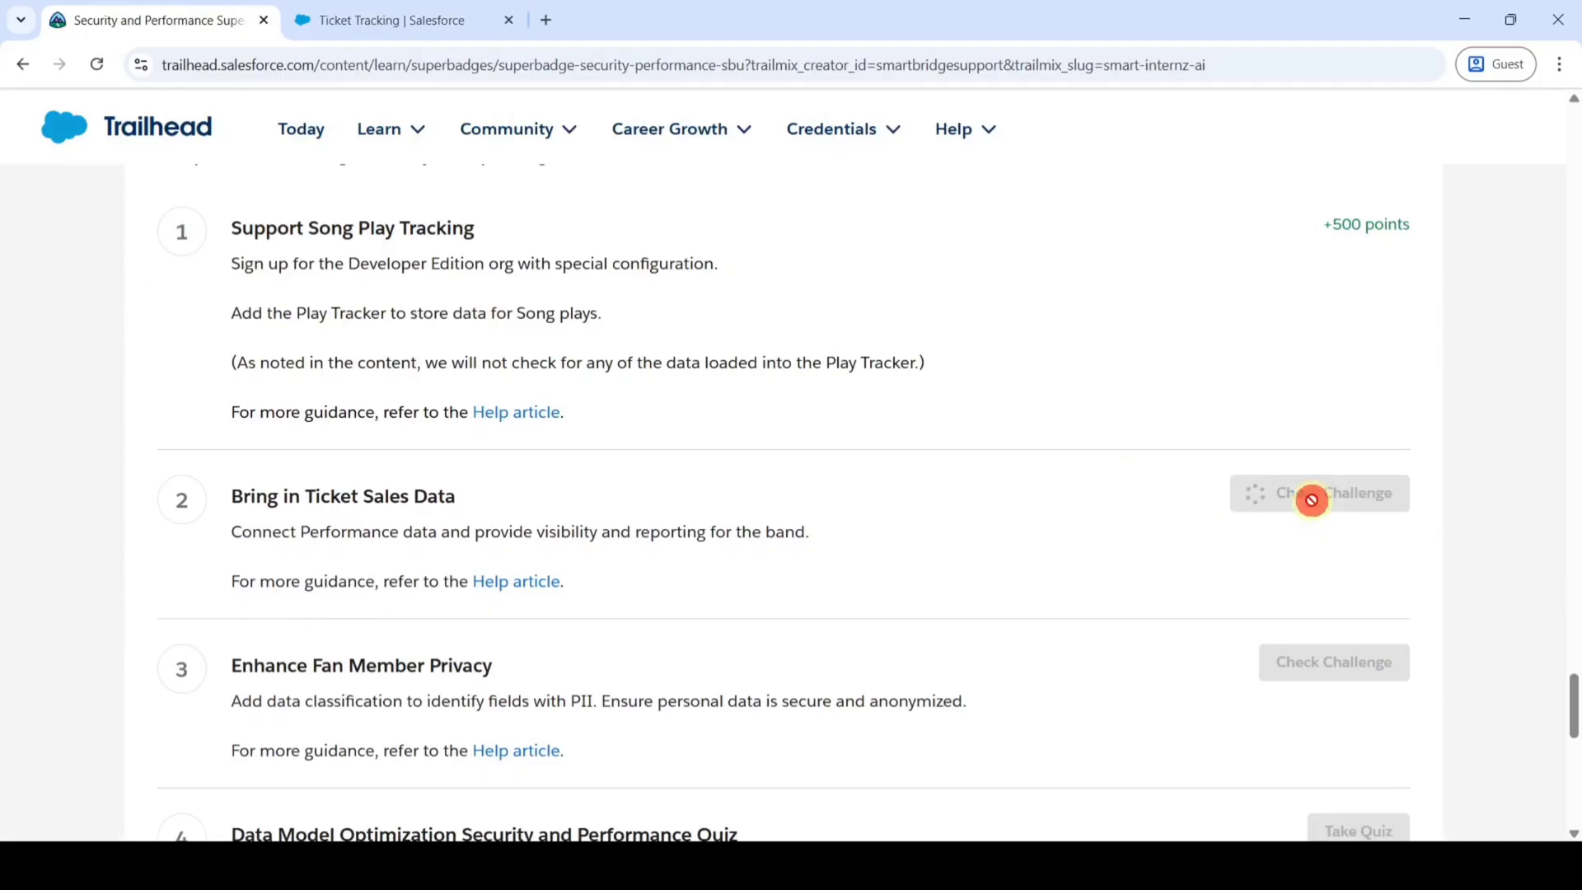